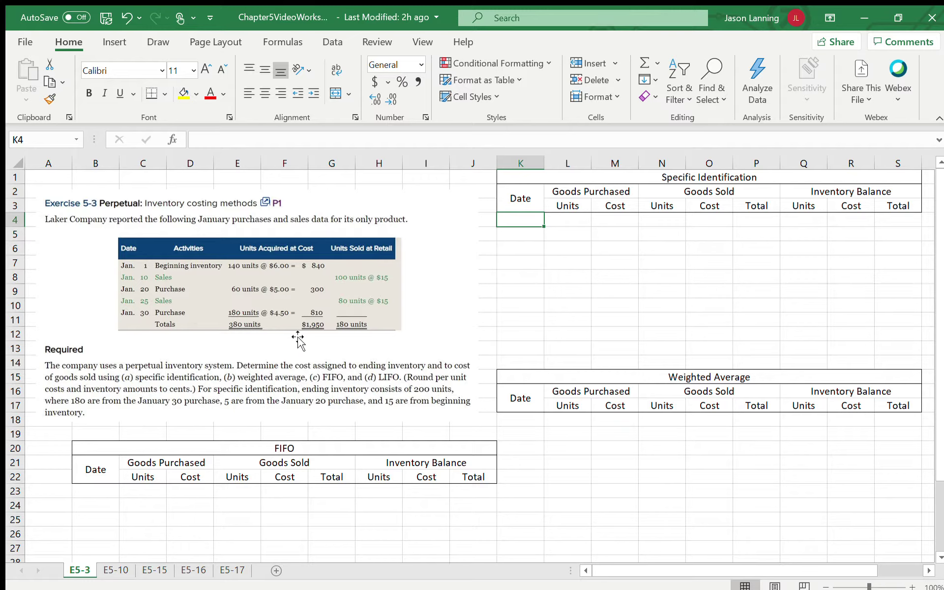
pyautogui.scroll(-2, 585, 305)
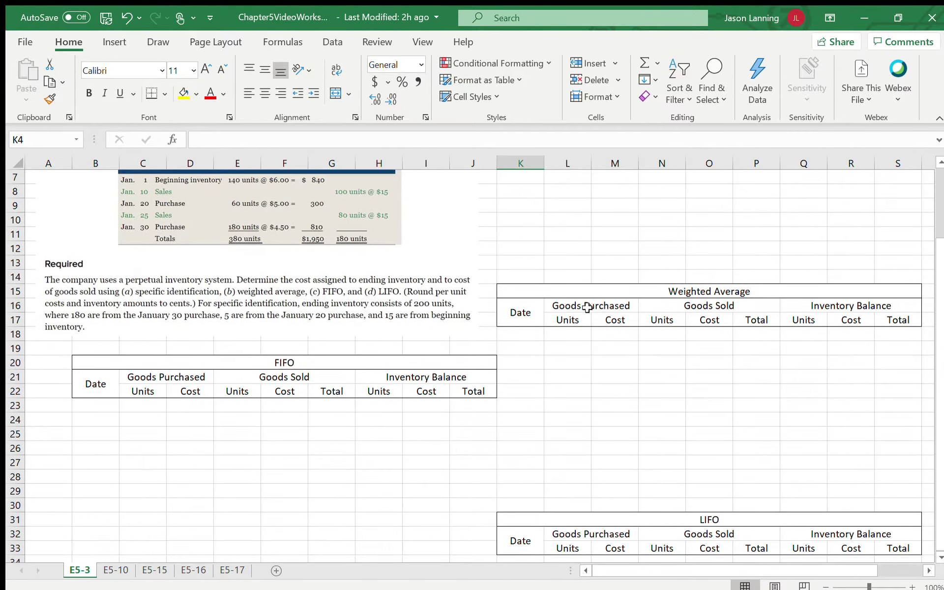
pyautogui.scroll(-1, 585, 344)
pyautogui.scroll(3, 678, 245)
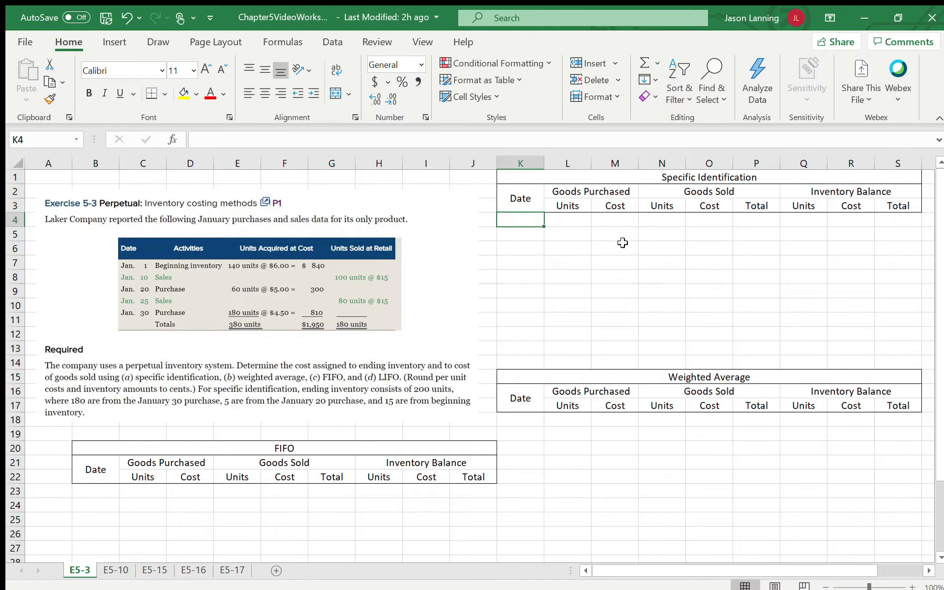
pyautogui.click(622, 194)
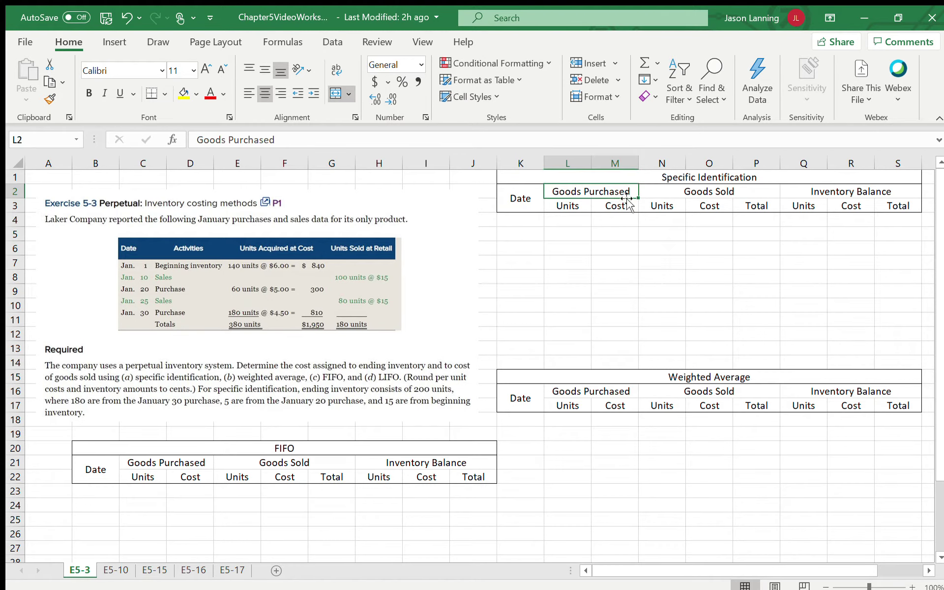
pyautogui.click(604, 243)
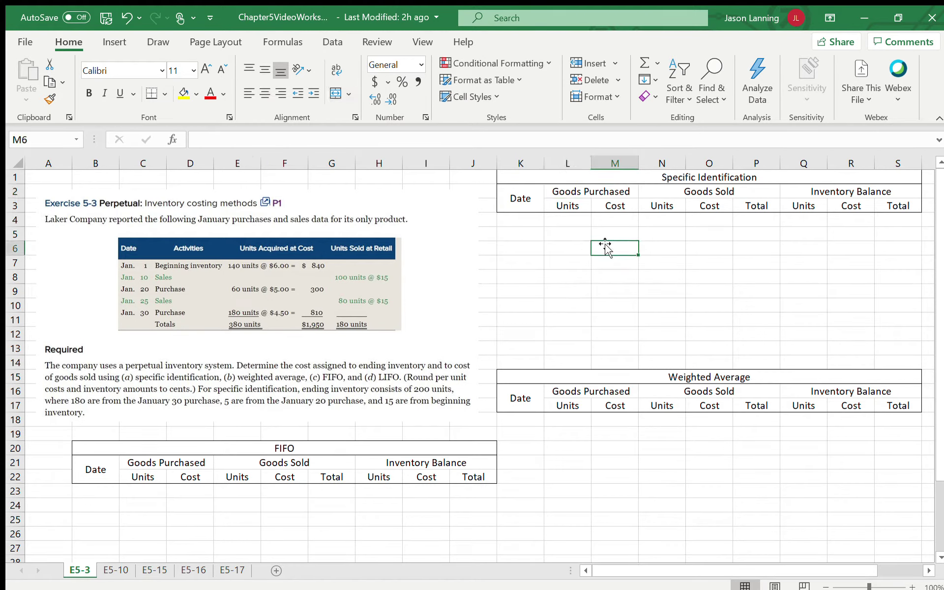
pyautogui.click(571, 236)
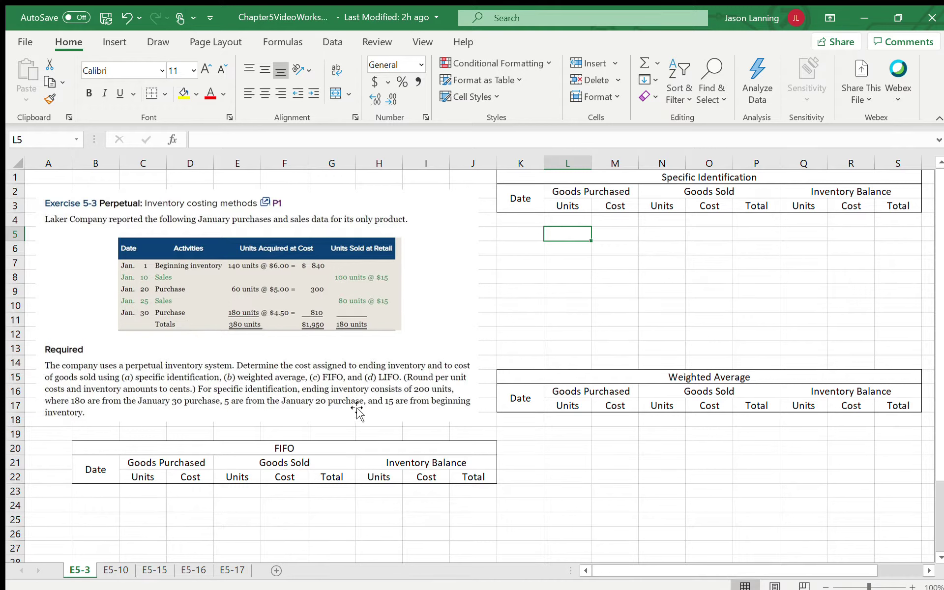
# Step: Clear the Date, Goods Purchased, Goods Sold and Inventory Balance headings in rows 2 and 3 under the Specific Identification title
pyautogui.moveTo(516, 200); pyautogui.dragTo(868, 202)
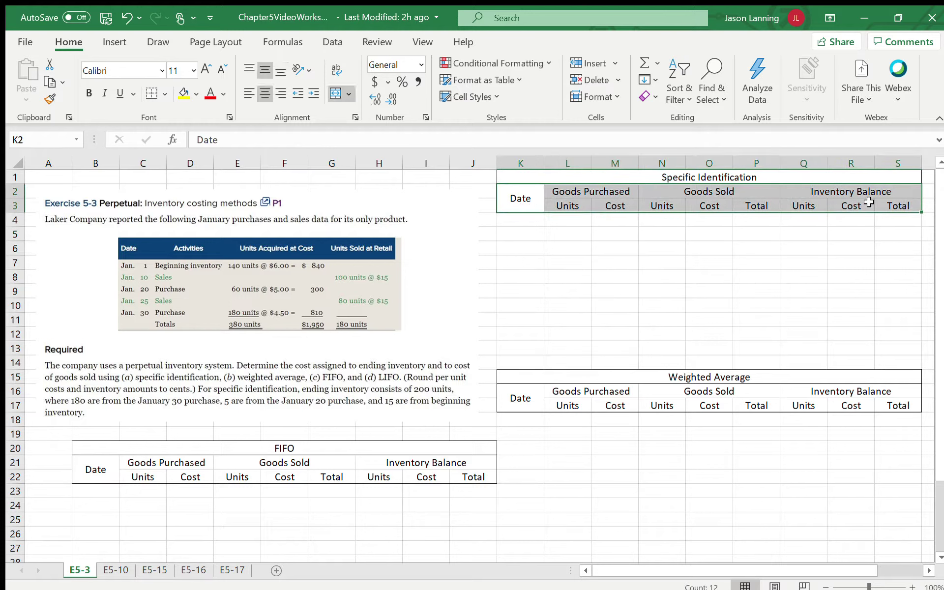
pyautogui.press('Delete')
pyautogui.click(575, 236)
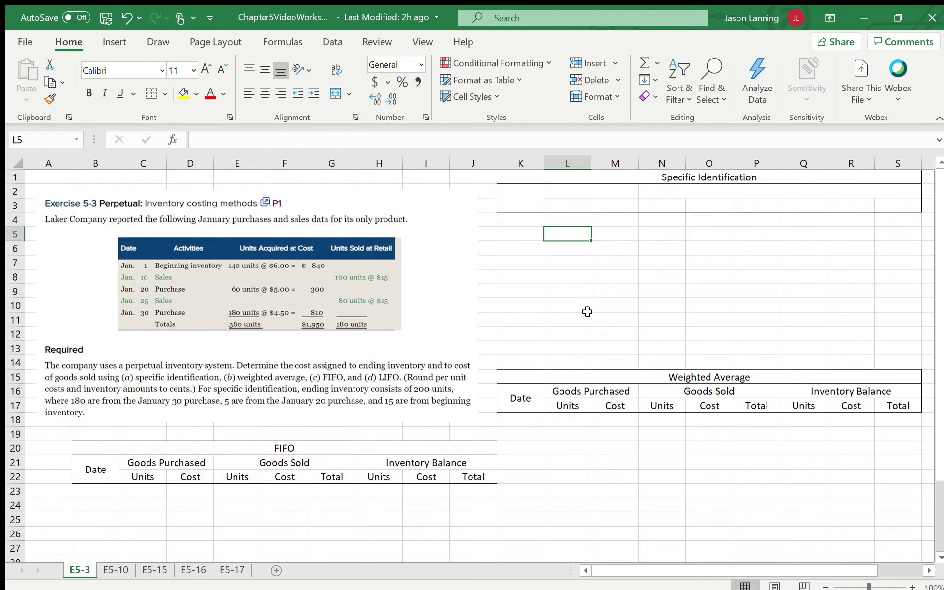
pyautogui.write('=')
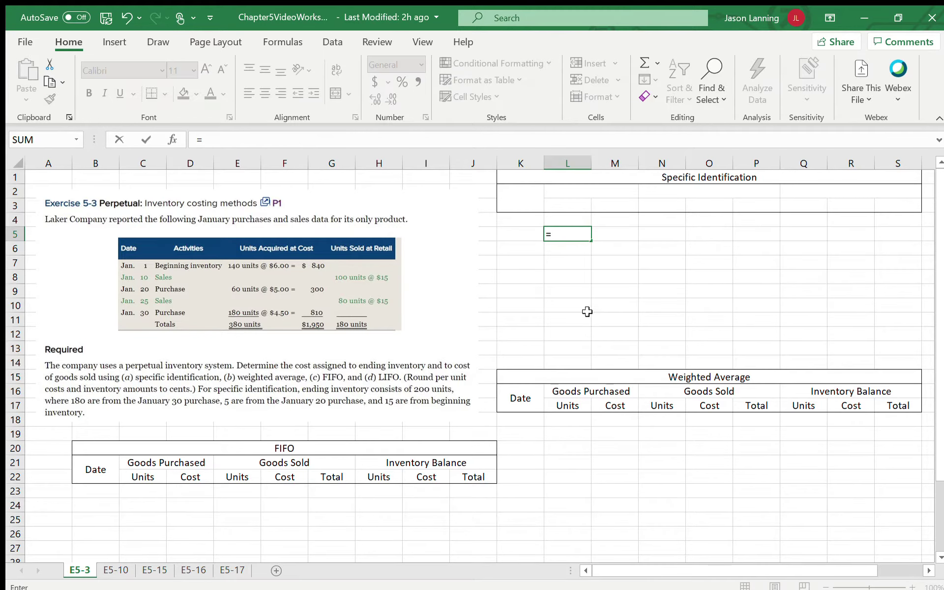
pyautogui.write('180*4.5')
pyautogui.press('Return')
# Step: Enter the January 30 purchase with 180 units in K5 and a unit cost of 4.5 in L5
pyautogui.click(524, 234)
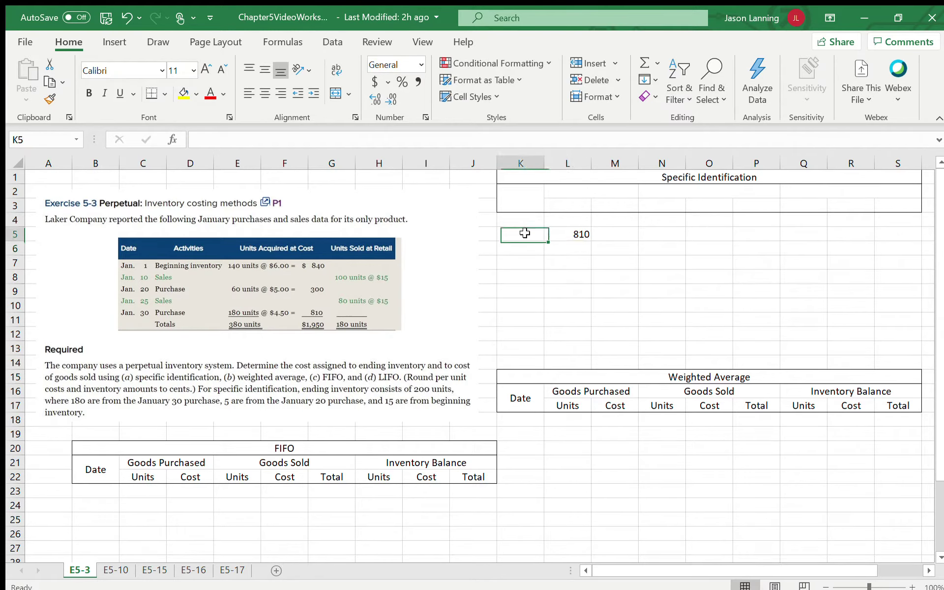
pyautogui.write('180')
pyautogui.press('Return')
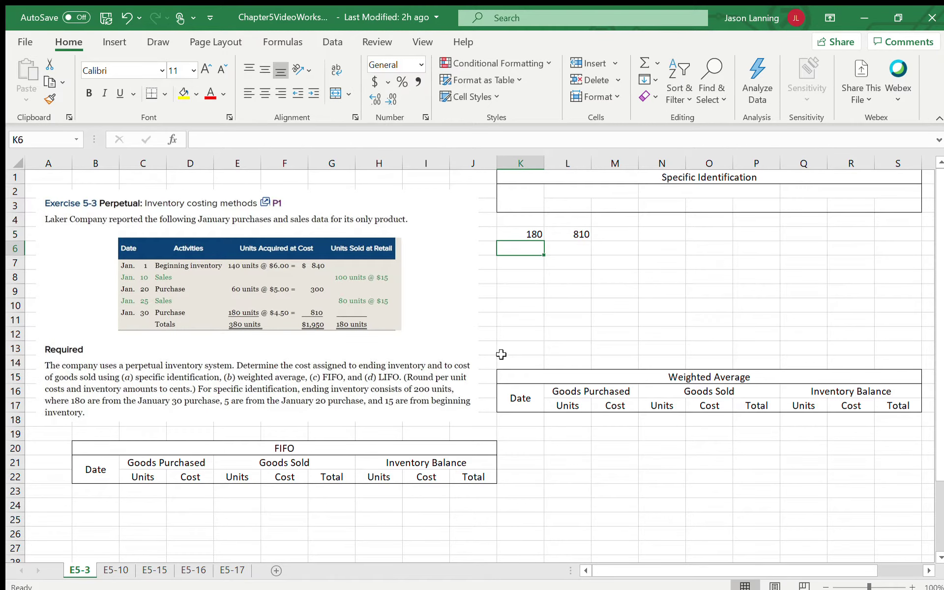
pyautogui.click(564, 237)
pyautogui.press('Delete')
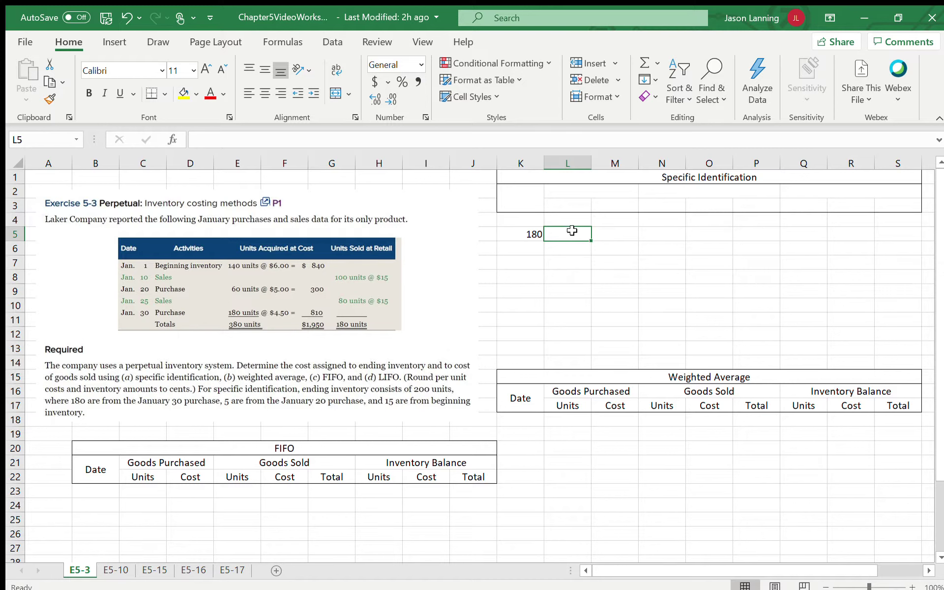
pyautogui.write('4.5')
pyautogui.press('Return')
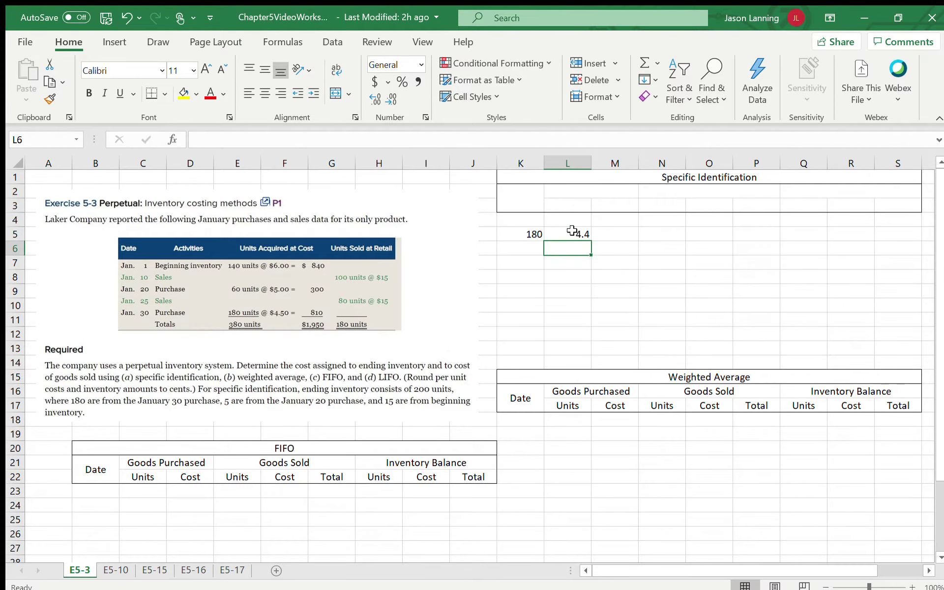
pyautogui.click(581, 231)
pyautogui.write('4.5')
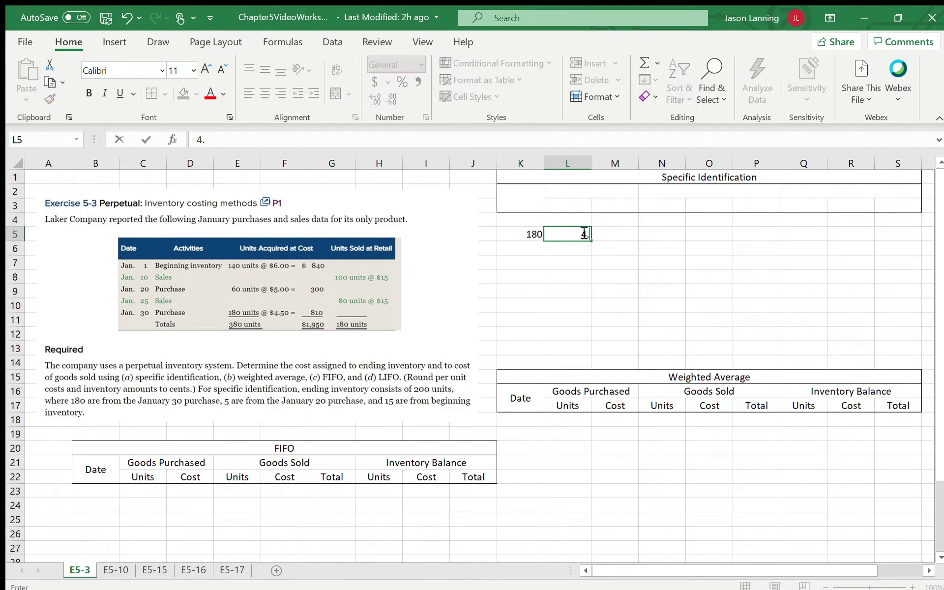
pyautogui.press('Return')
# Step: Calculate the January 30 layer's cost in M5 with the formula =K5*L5
pyautogui.click(615, 231)
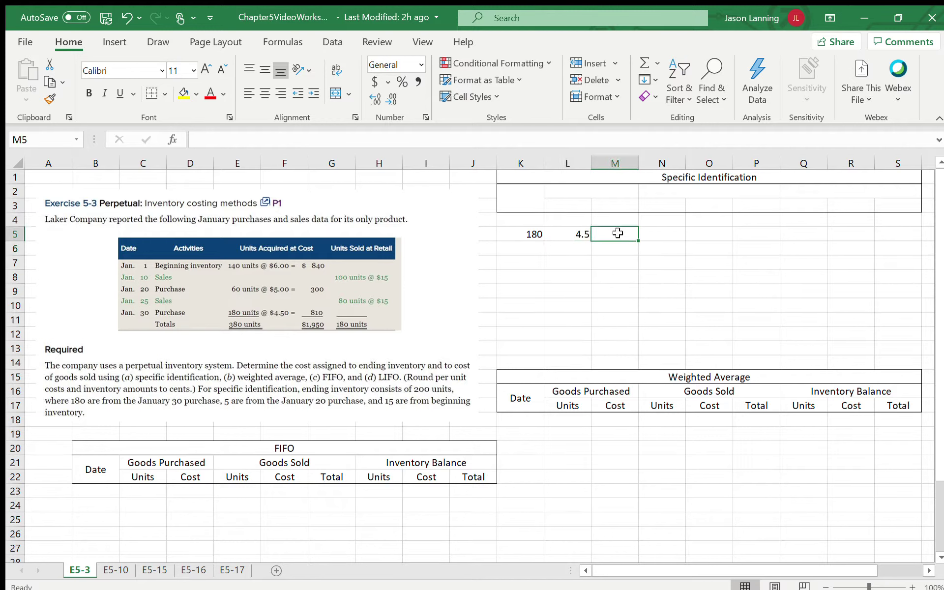
pyautogui.write('=')
pyautogui.click(534, 231)
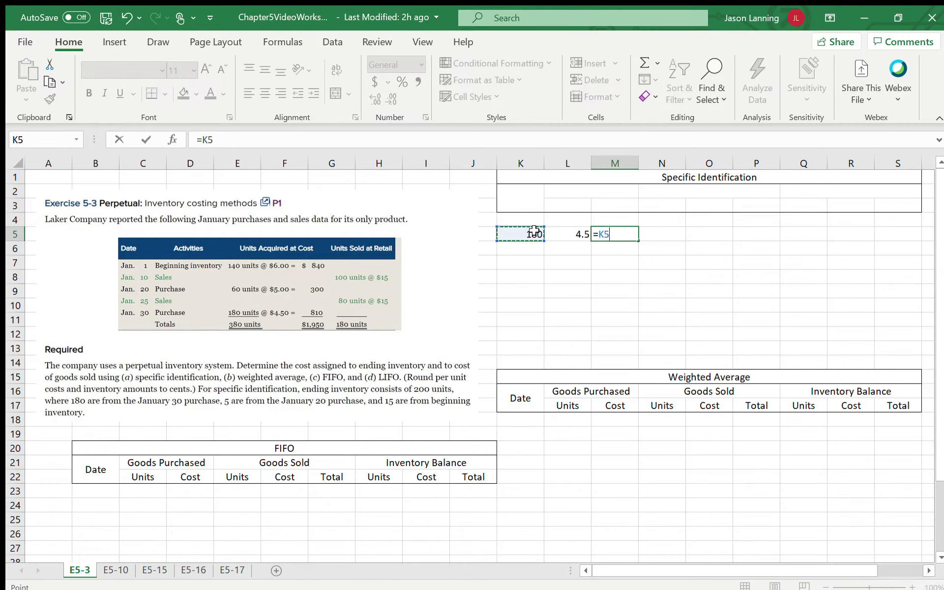
pyautogui.write('*')
pyautogui.click(561, 232)
pyautogui.press('Return')
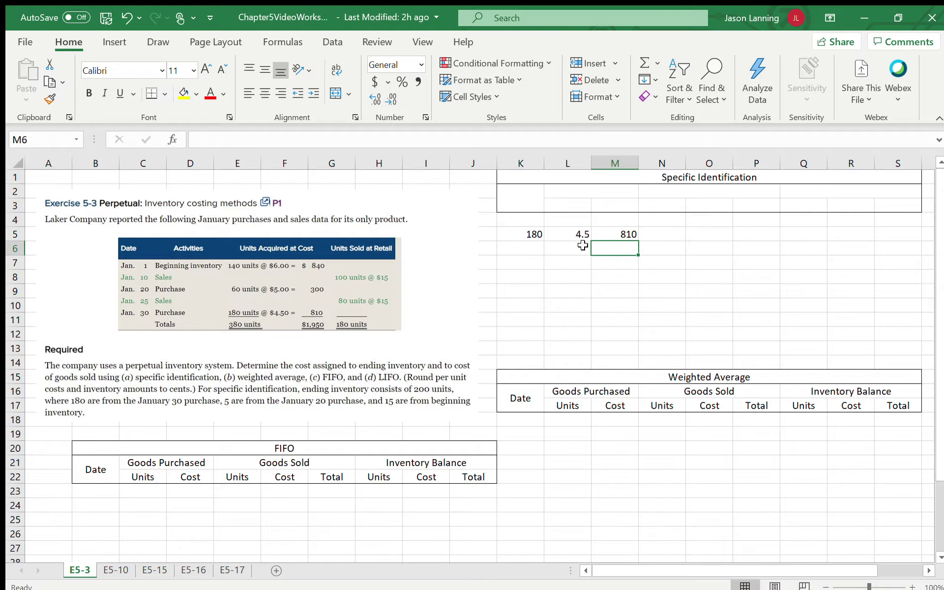
# Step: Enter the January 20 layer with 5 units in K6 and unit cost 5 in L6, and fill the cost formula down to M6
pyautogui.click(546, 250)
pyautogui.click(539, 250)
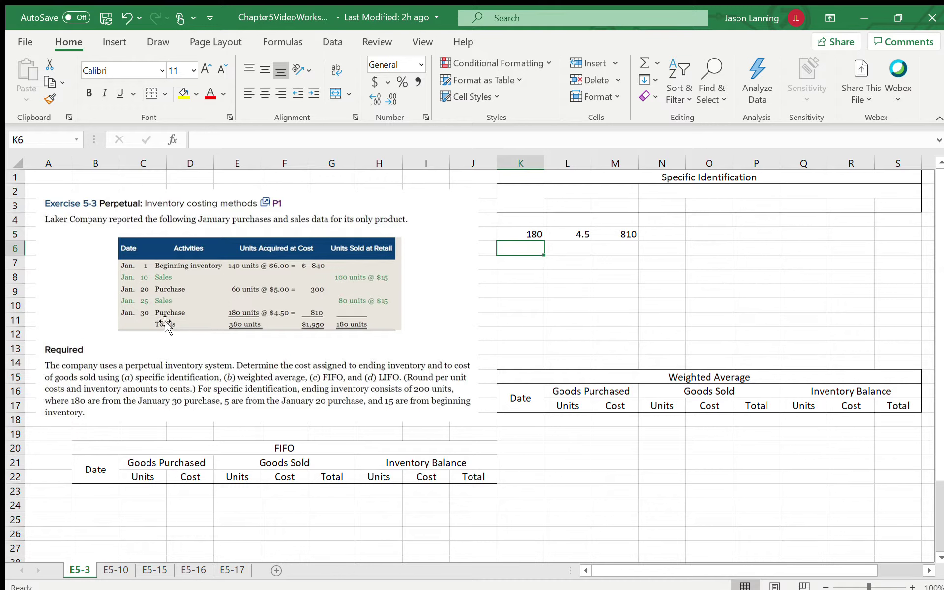
pyautogui.write('5')
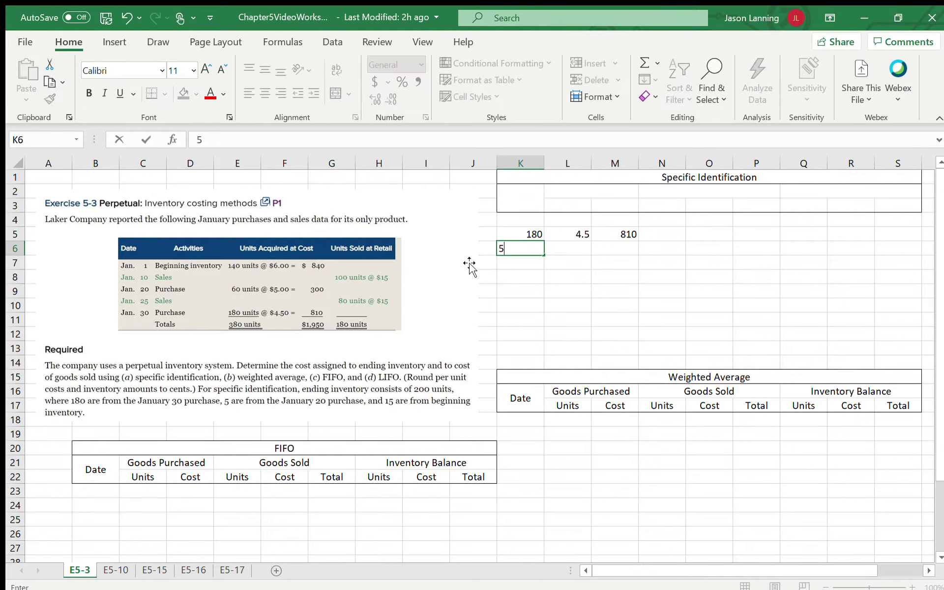
pyautogui.press('Tab')
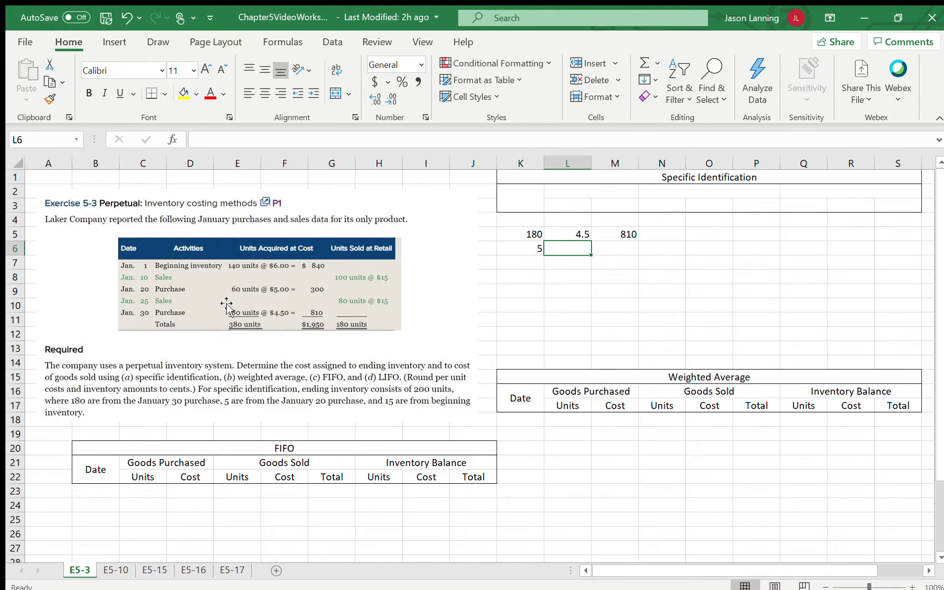
pyautogui.write('5')
pyautogui.press('Tab')
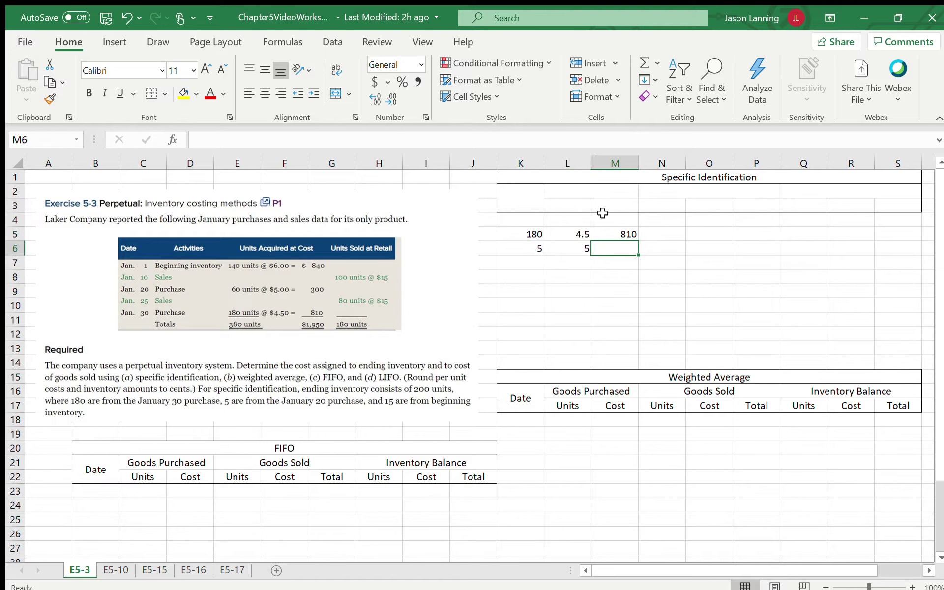
pyautogui.click(621, 235)
pyautogui.moveTo(638, 242); pyautogui.dragTo(637, 254)
# Step: Enter the beginning inventory layer with 15 units in K7 and unit cost 6 in L7, and fill the cost formula down to M7
pyautogui.click(531, 270)
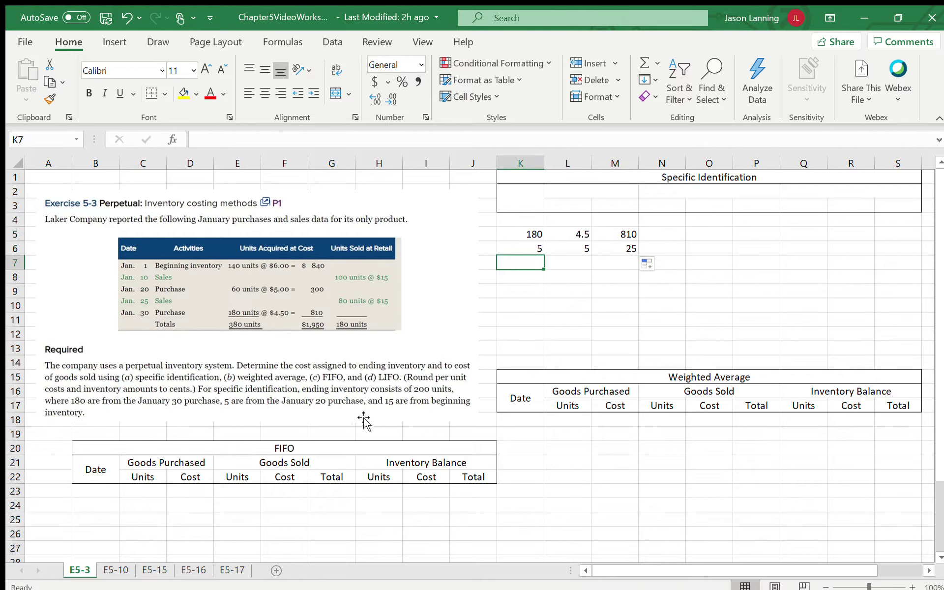
pyautogui.write('15')
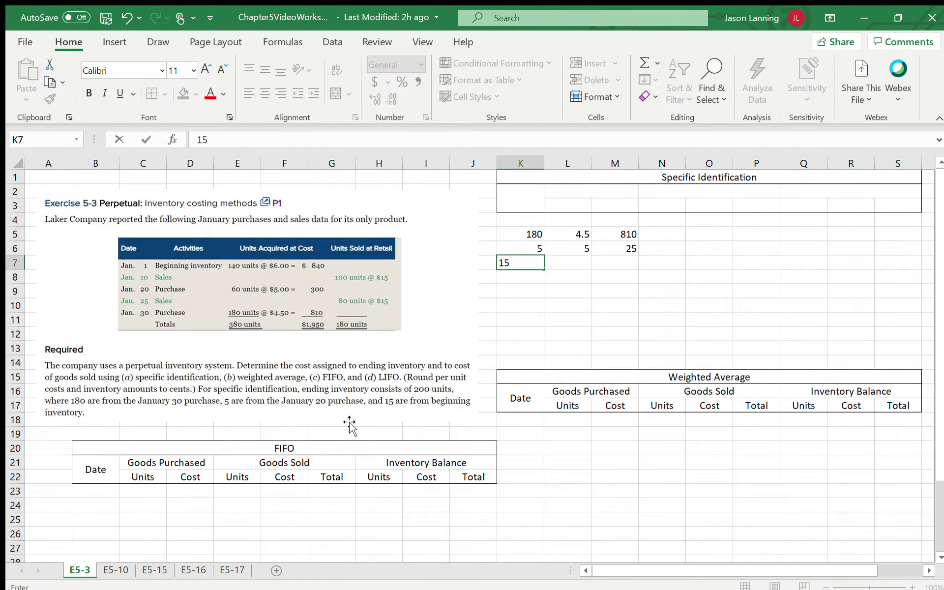
pyautogui.press('Tab')
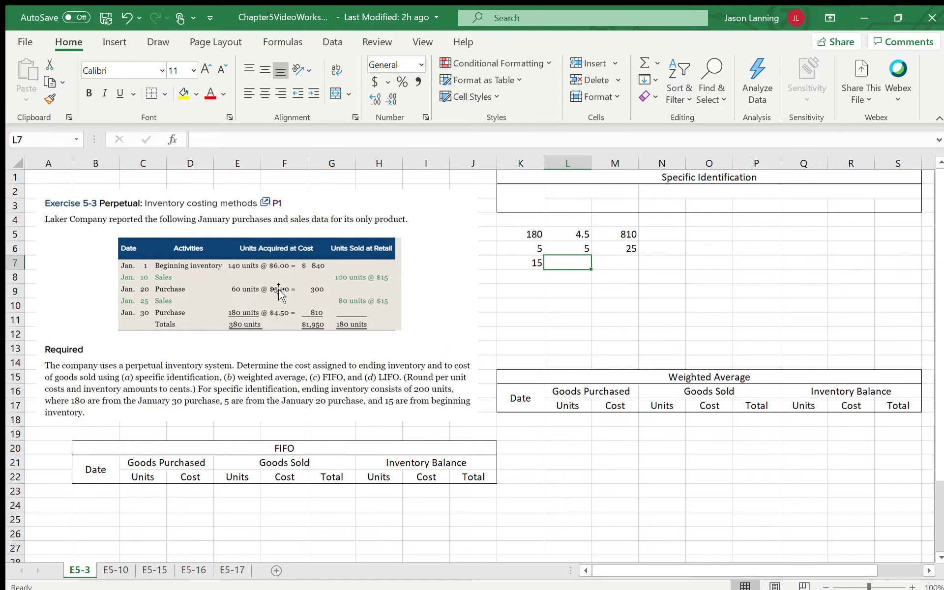
pyautogui.write('6')
pyautogui.press('Tab')
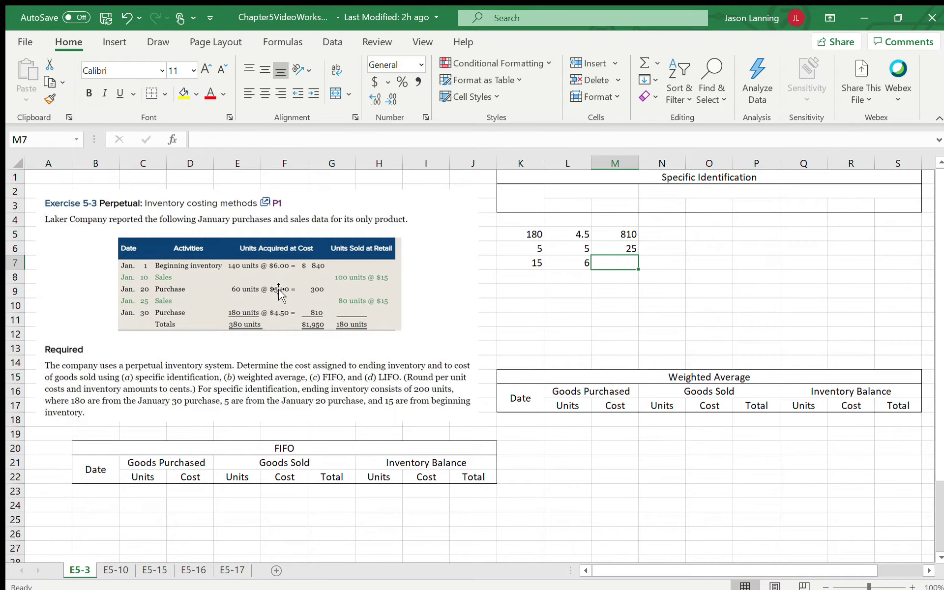
pyautogui.click(625, 248)
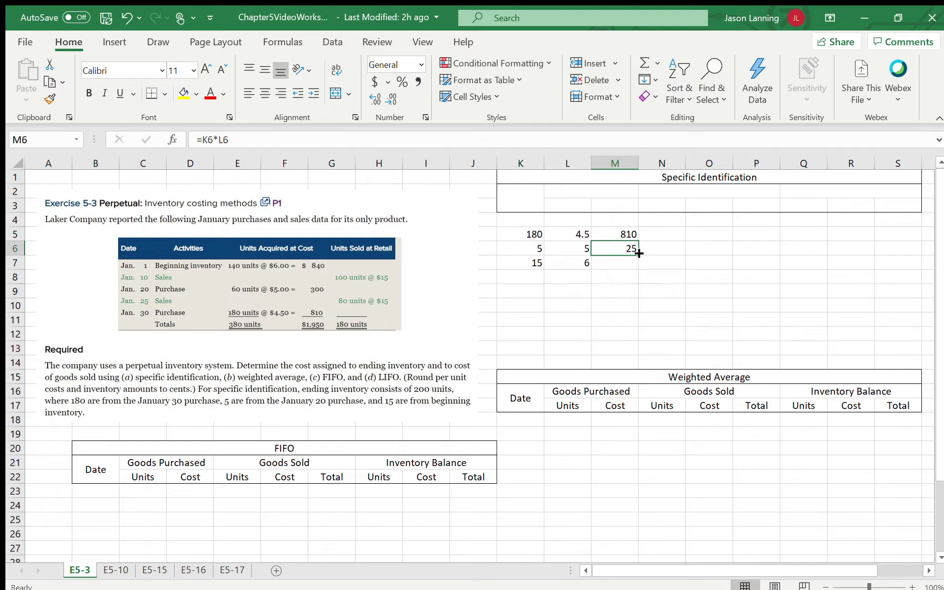
pyautogui.moveTo(638, 255); pyautogui.dragTo(639, 266)
pyautogui.click(658, 290)
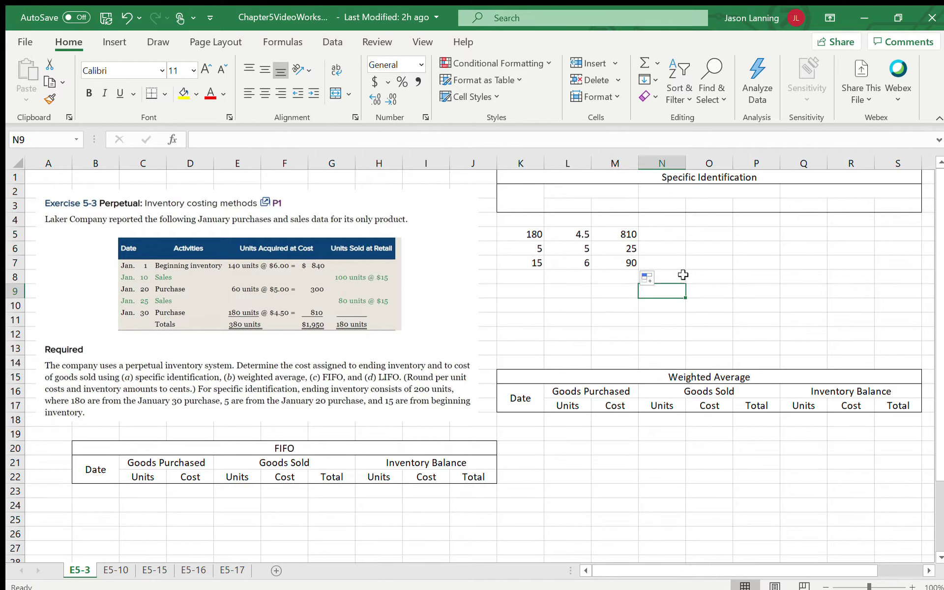
# Step: Add a bottom border to M7 and total the three layer costs in M8 with AutoSum
pyautogui.click(622, 264)
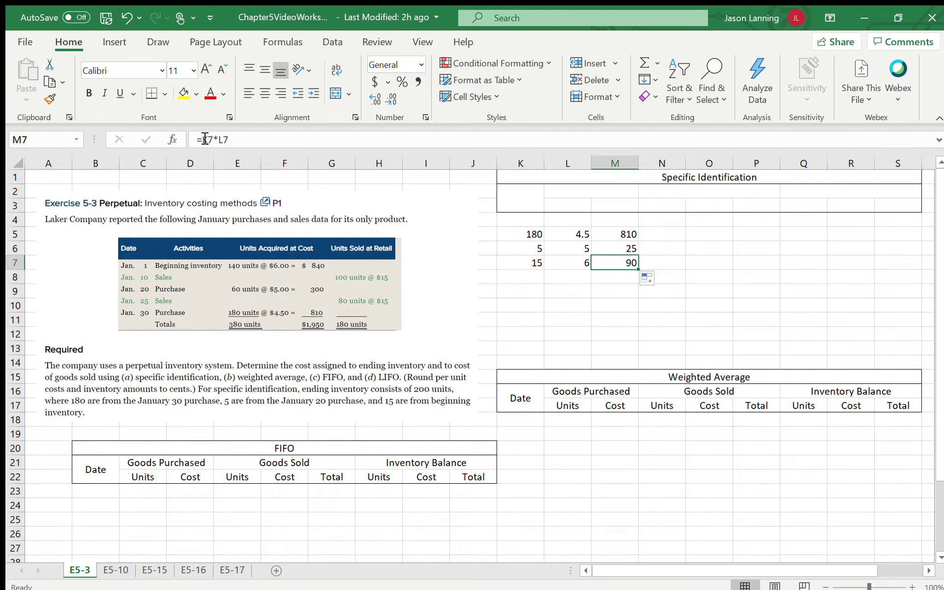
pyautogui.click(151, 93)
pyautogui.click(612, 290)
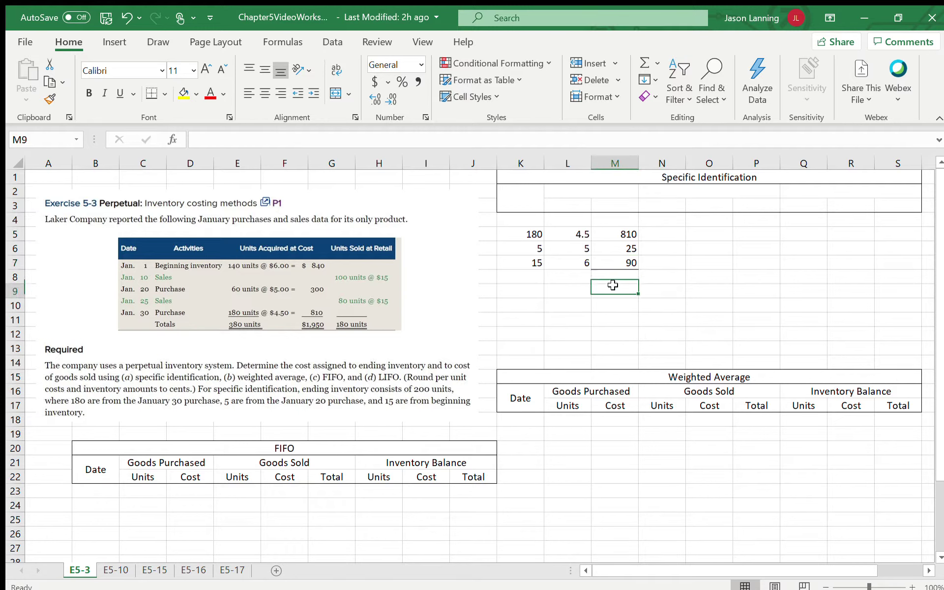
pyautogui.click(618, 277)
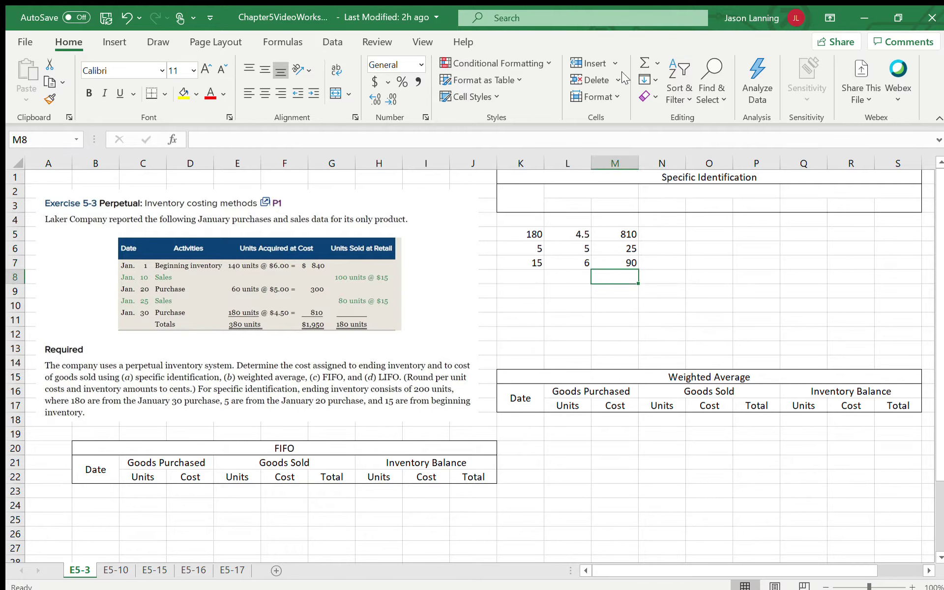
pyautogui.click(638, 64)
pyautogui.press('Return')
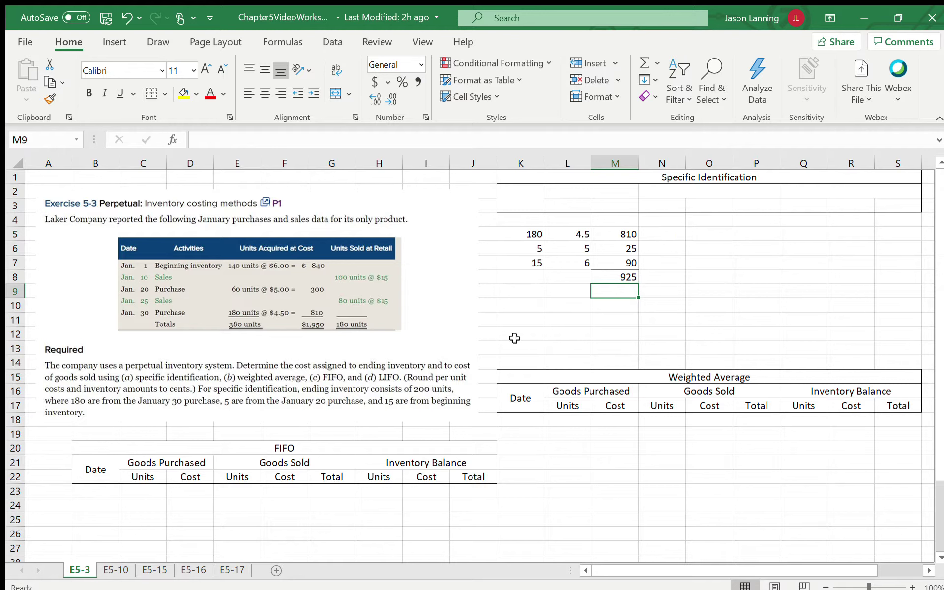
pyautogui.click(561, 279)
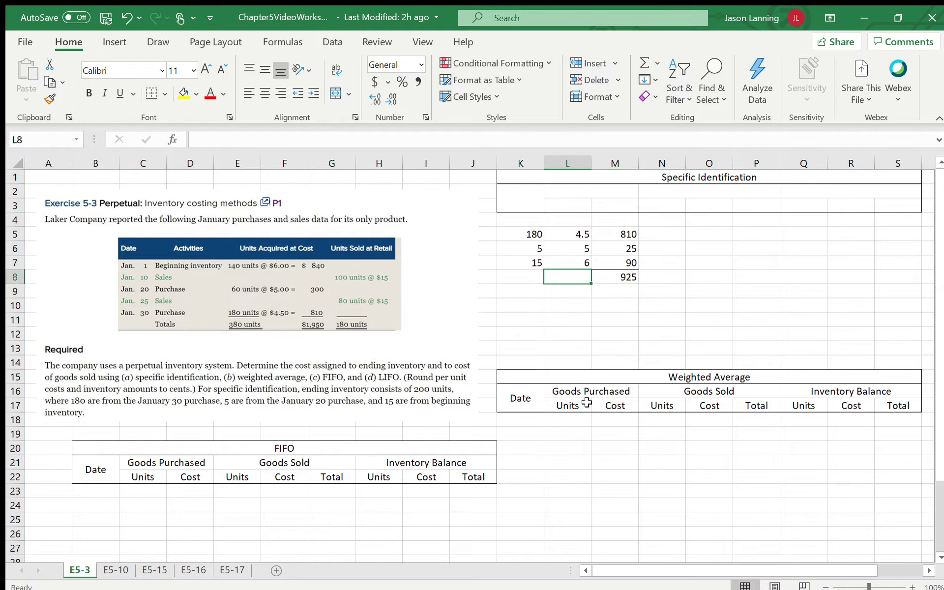
pyautogui.write('COGS')
pyautogui.press('Return')
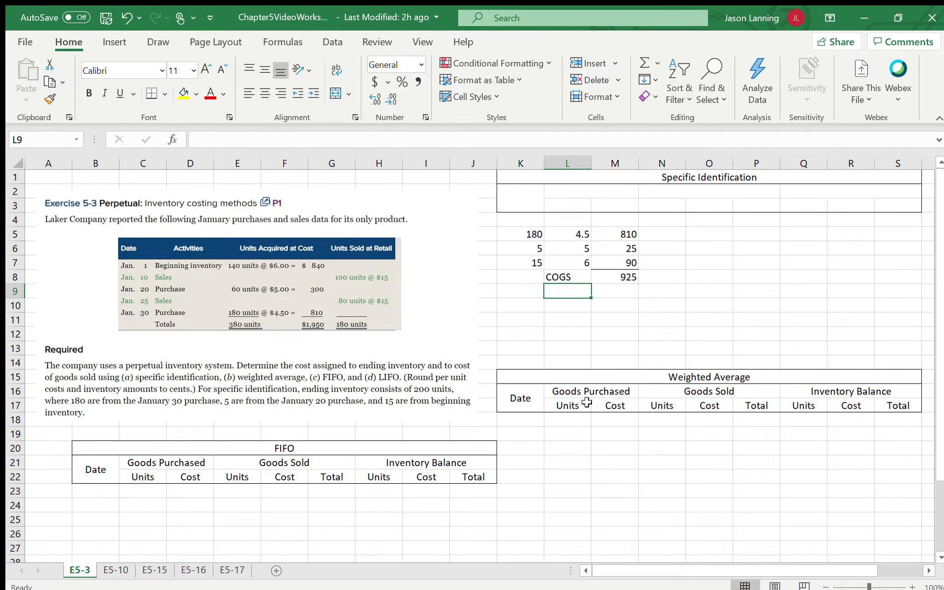
# Step: Set the label in L8 beside the cost total to "End Inv"
pyautogui.click(581, 277)
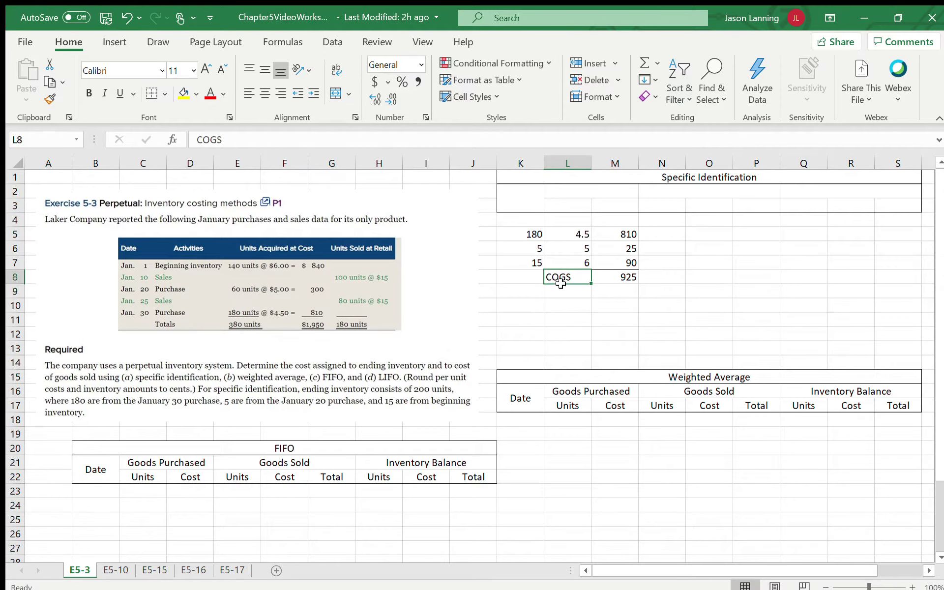
pyautogui.write('E')
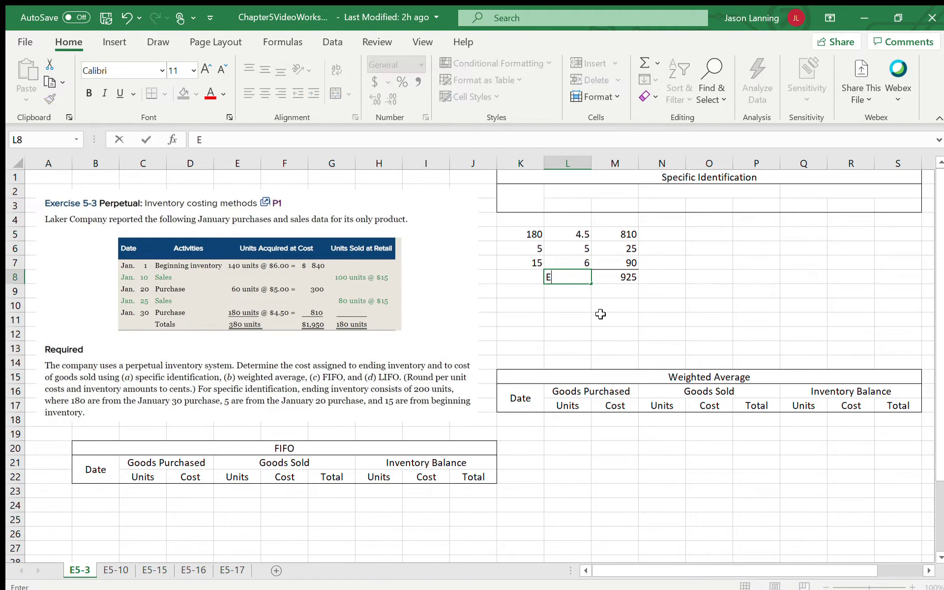
pyautogui.write('nd Inv')
pyautogui.press('Return')
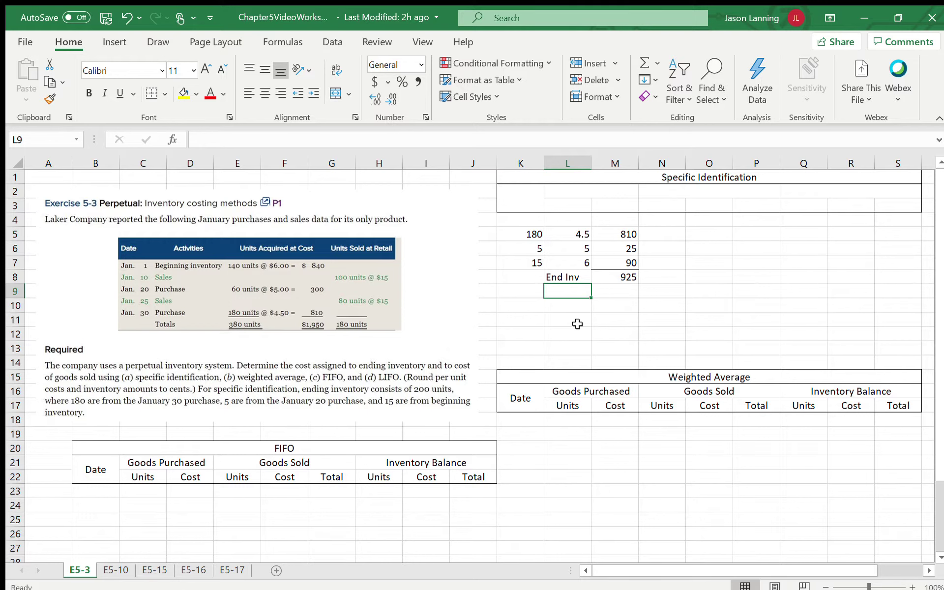
# Step: Label L9 "COGS" and calculate it in M9 as 1950 minus the ending inventory in M8
pyautogui.write('COGS')
pyautogui.press('Tab')
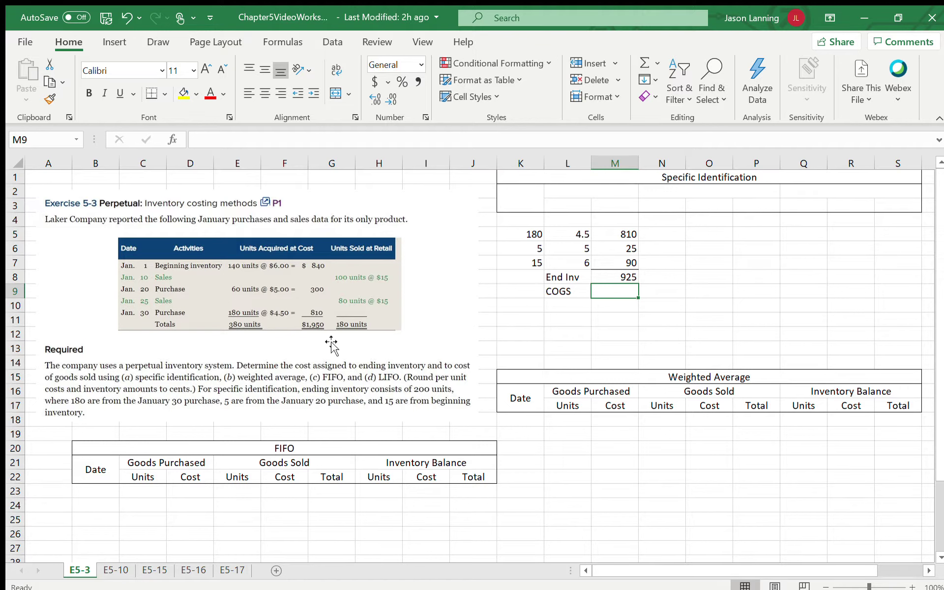
pyautogui.write('=')
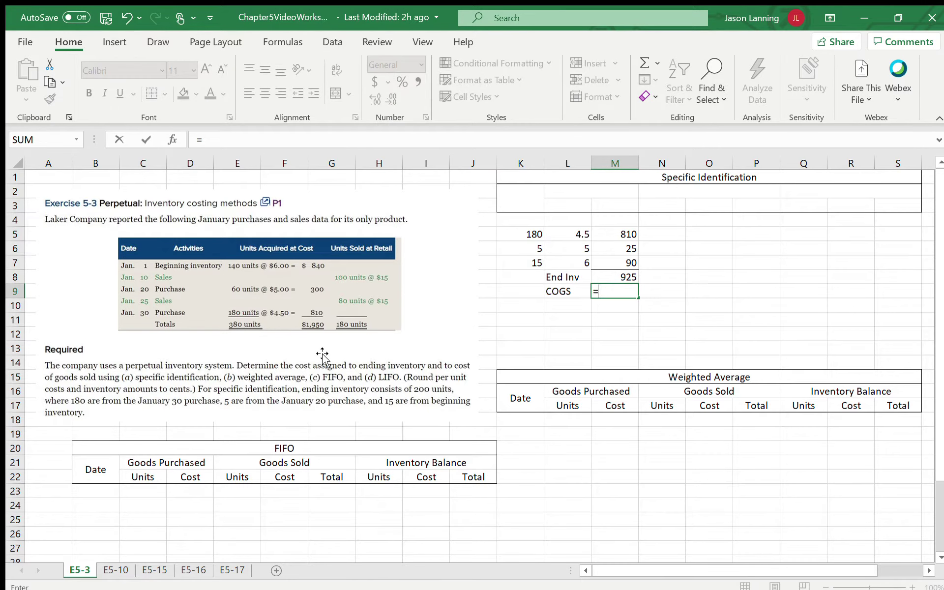
pyautogui.write('1950-')
pyautogui.click(619, 275)
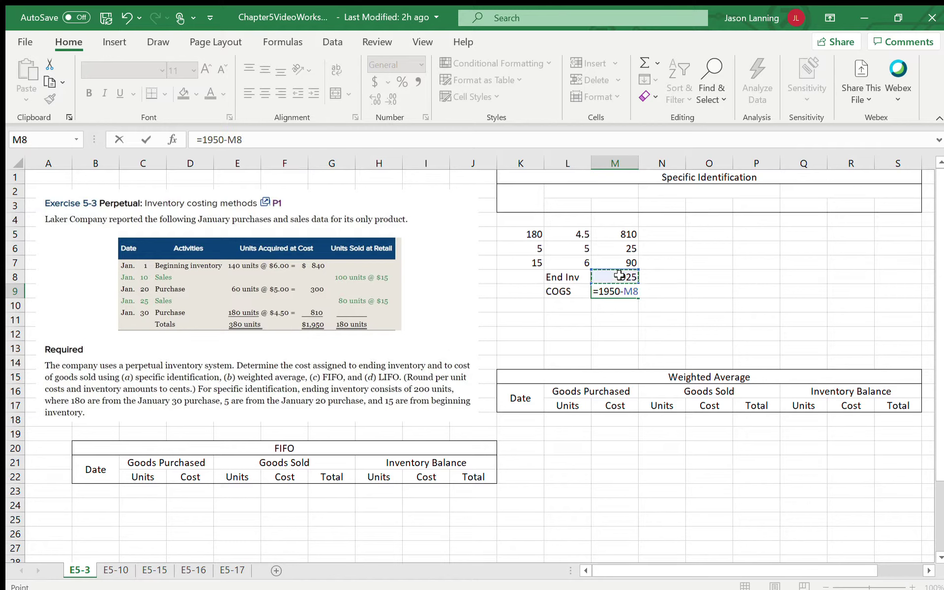
pyautogui.press('Return')
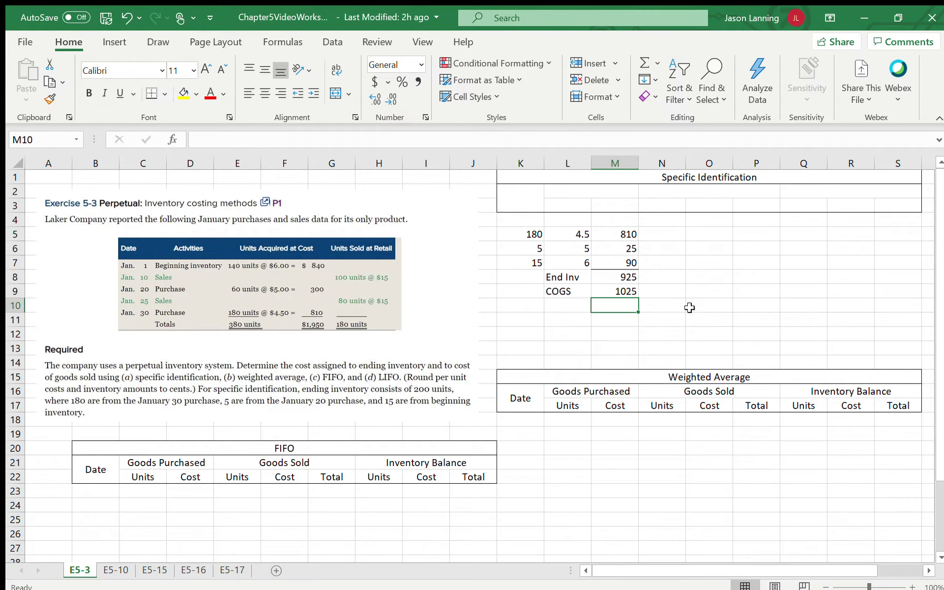
# Step: Enter the date 1/1 in K18 as the first row of the Weighted Average table
pyautogui.scroll(-4, 593, 329)
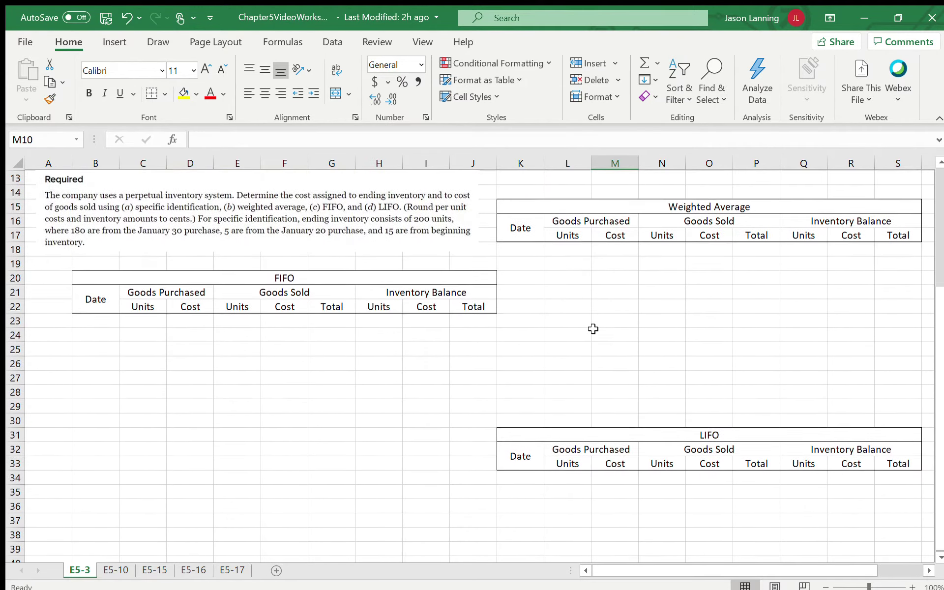
pyautogui.scroll(4, 593, 328)
pyautogui.click(534, 422)
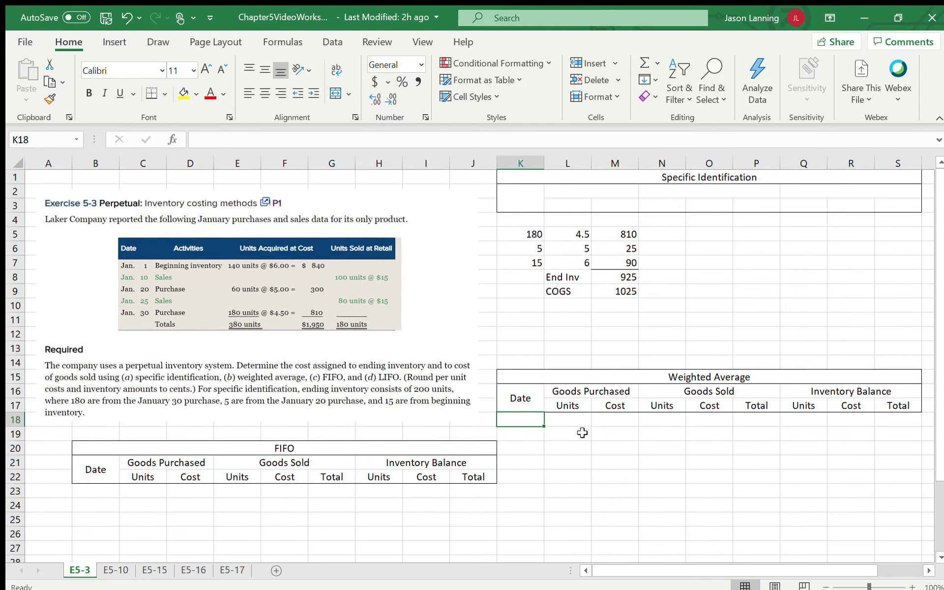
pyautogui.write('1/1')
pyautogui.press('Tab')
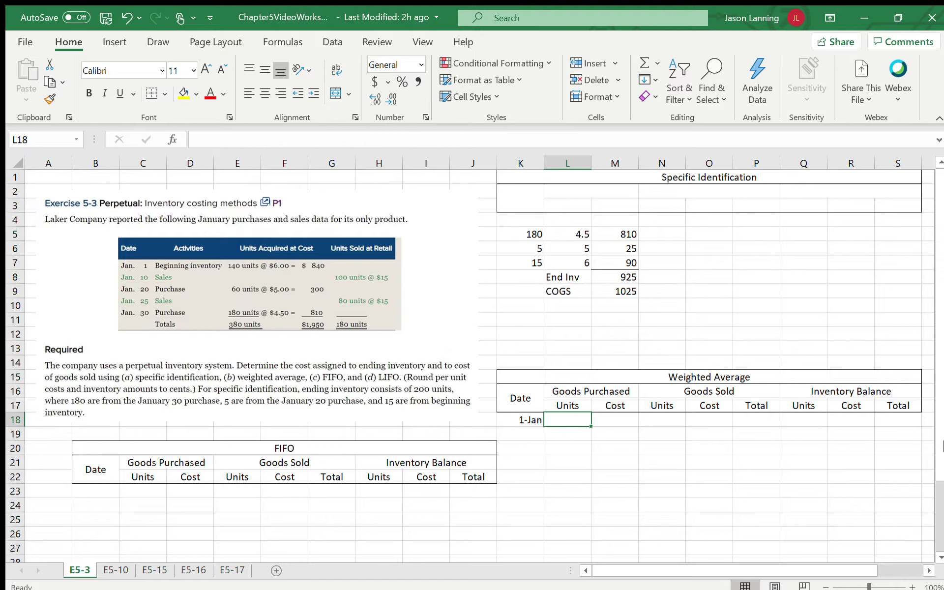
# Step: Enter the January 1 inventory balance with 140 units in Q18 and unit cost 6 in R18
pyautogui.press('Right')
pyautogui.press('Right')
pyautogui.press('Right')
pyautogui.press('Right')
pyautogui.press('Right')
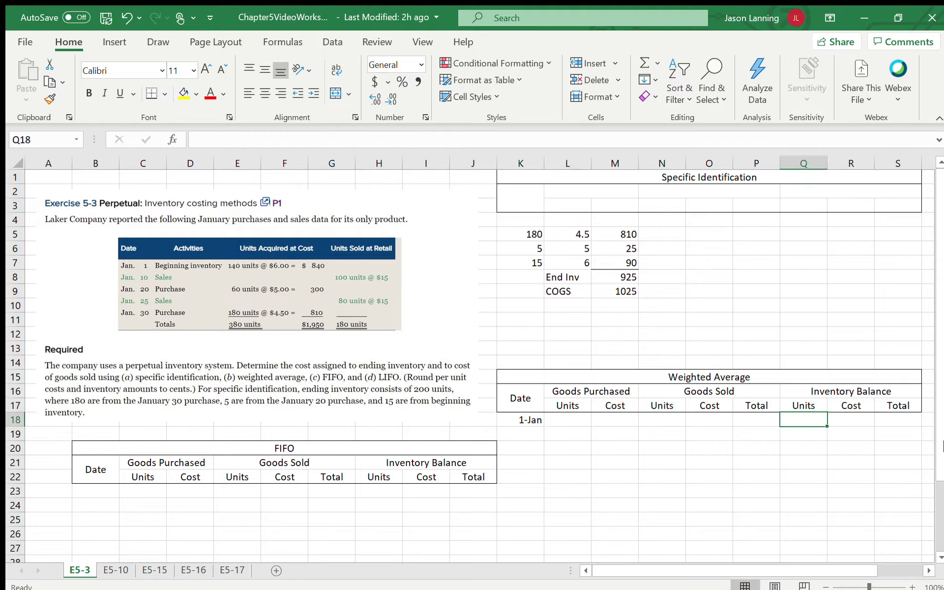
pyautogui.write('140')
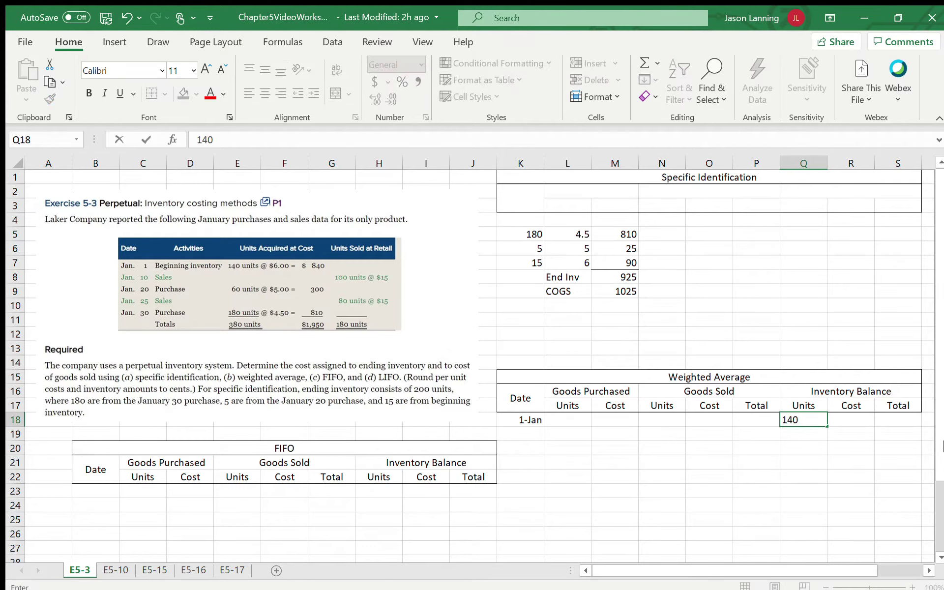
pyautogui.press('Right')
pyautogui.write('6')
pyautogui.press('Right')
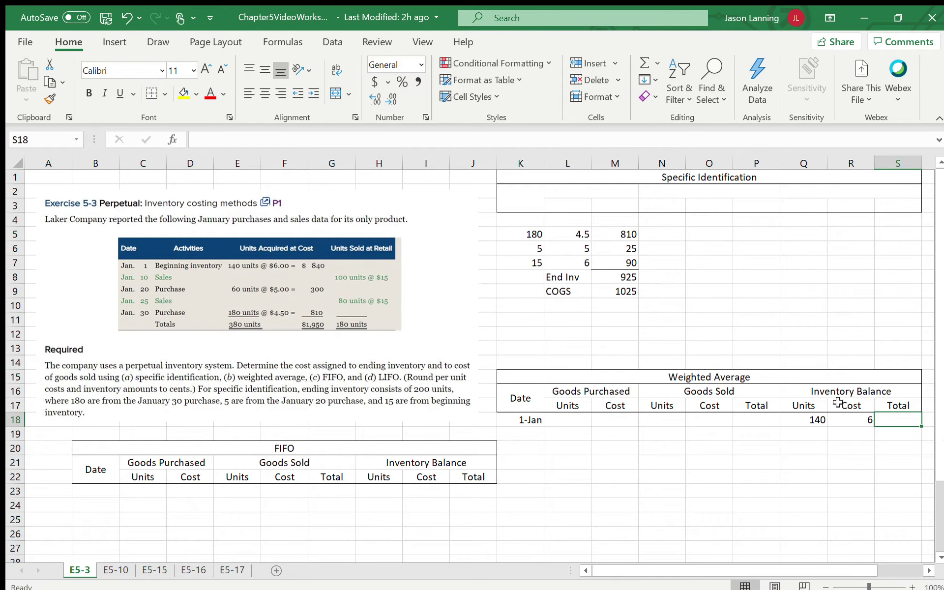
# Step: Calculate the January 1 inventory balance total in S18 with the formula =Q18*R18
pyautogui.write('=')
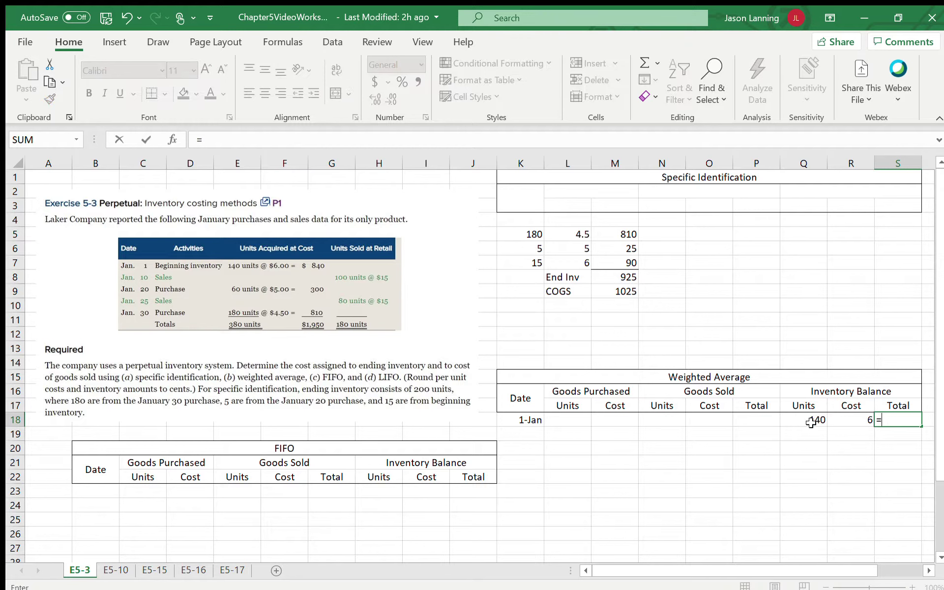
pyautogui.click(811, 422)
pyautogui.write('*')
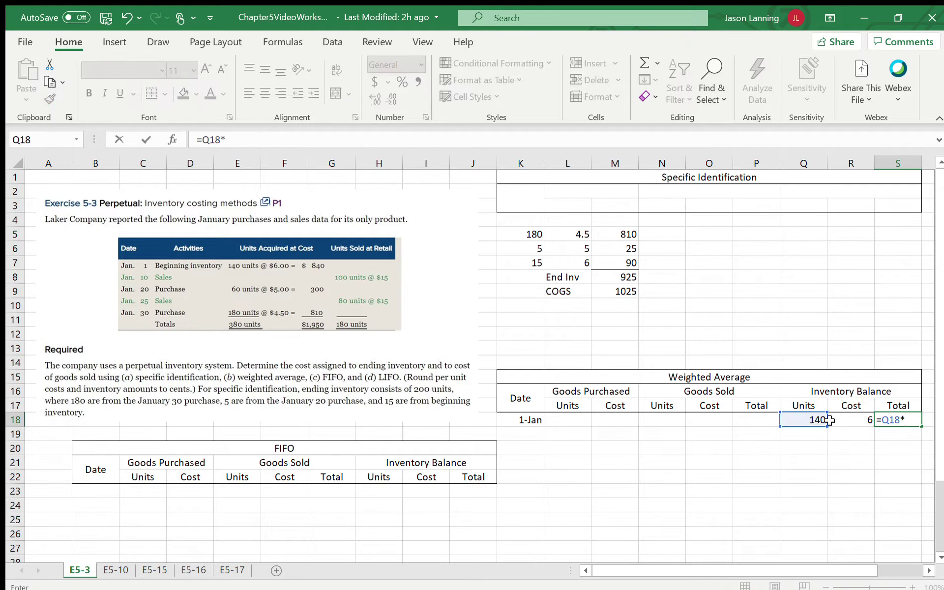
pyautogui.click(838, 419)
pyautogui.press('Return')
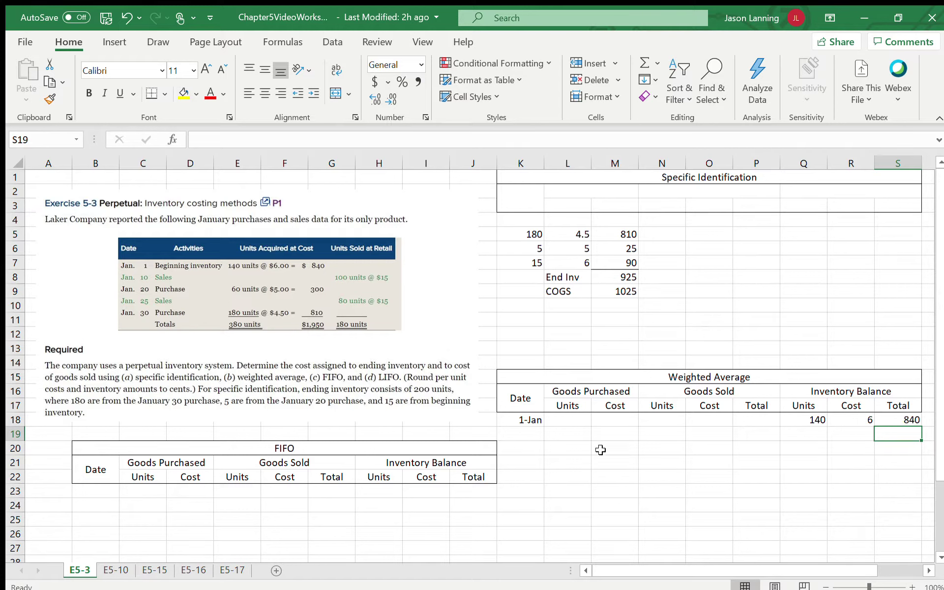
# Step: Enter the January 10 sale in the Weighted Average table with date 1/10 in K19 and 100 units sold in N19
pyautogui.click(534, 435)
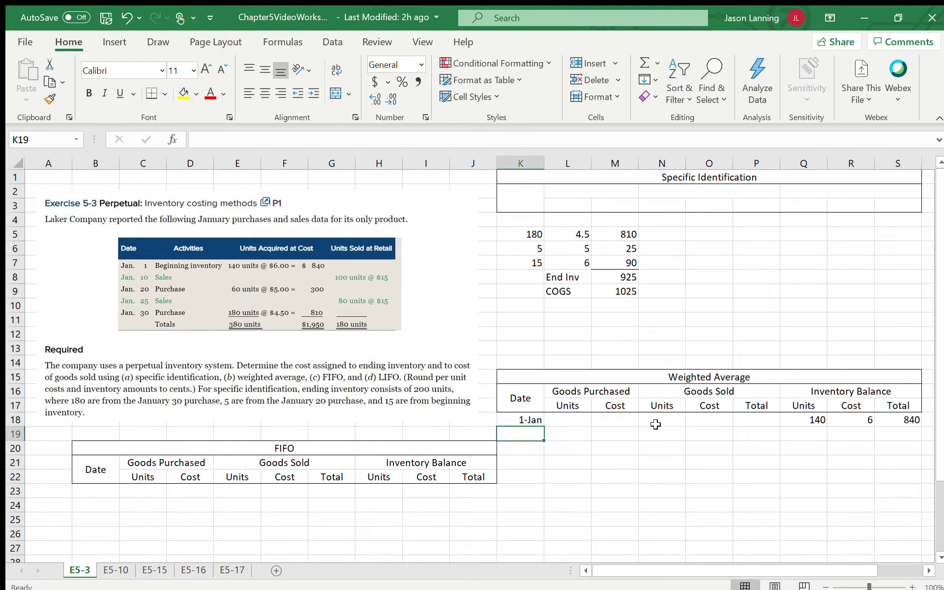
pyautogui.write('1/10')
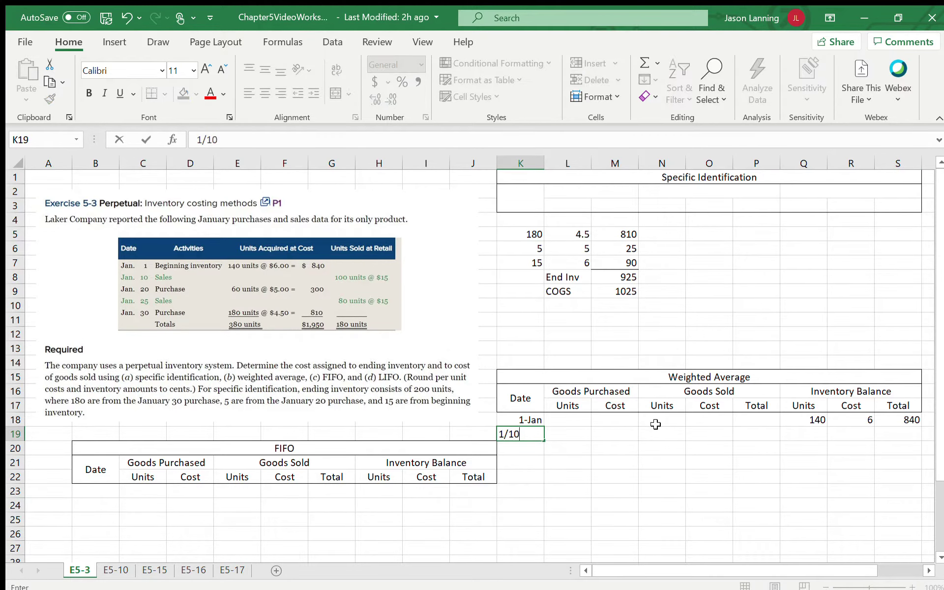
pyautogui.press('Return')
pyautogui.press('Up')
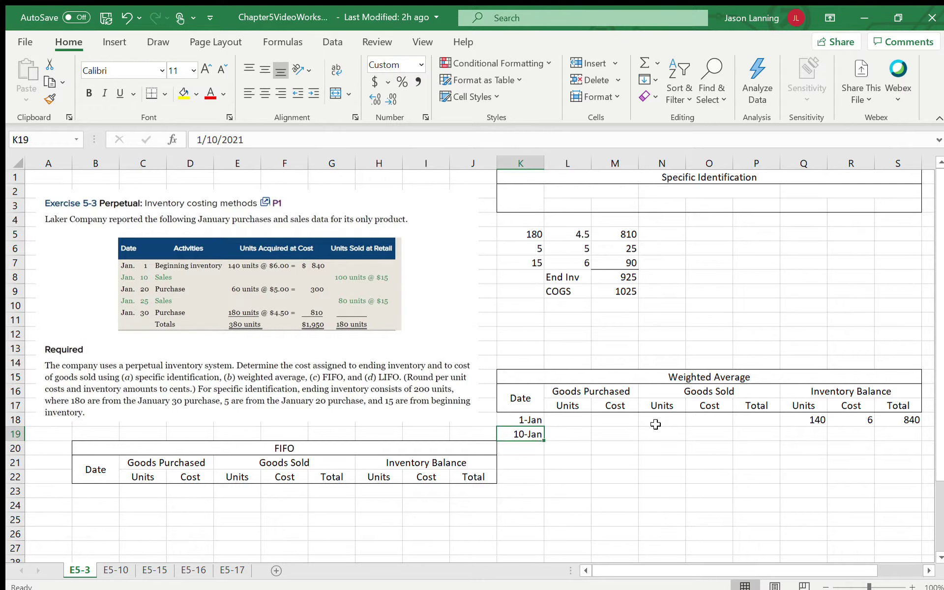
pyautogui.press('Right')
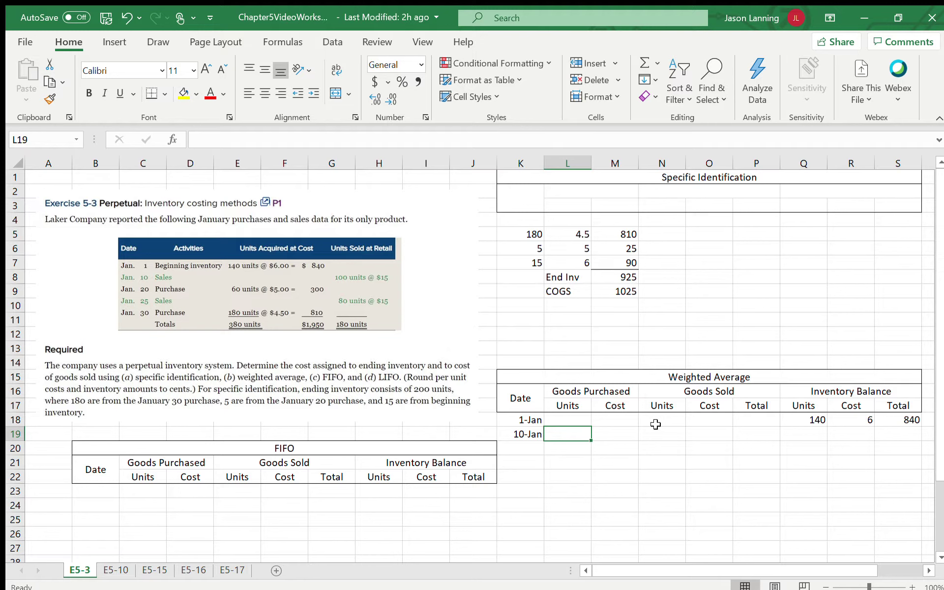
pyautogui.press('Right')
pyautogui.press('Right')
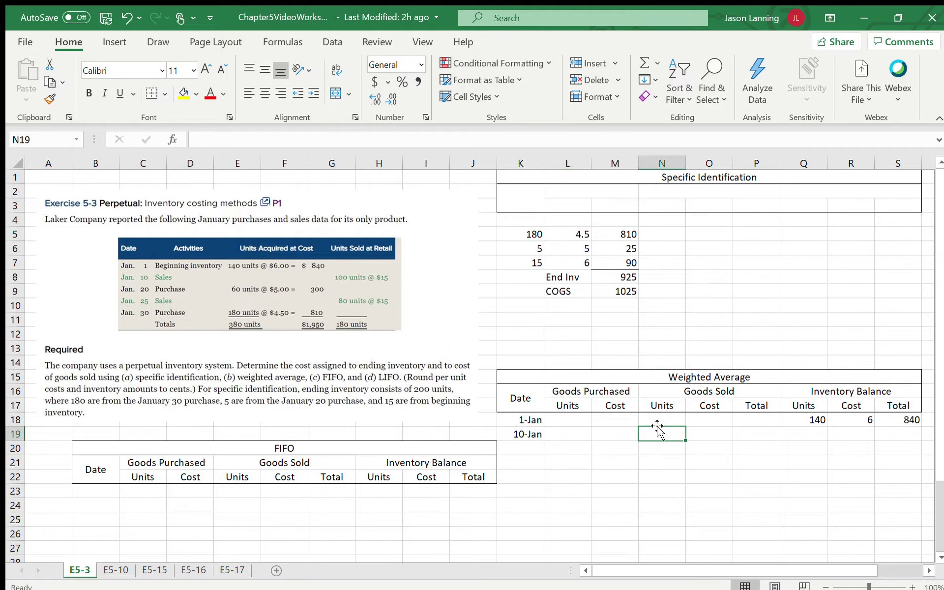
pyautogui.write('100')
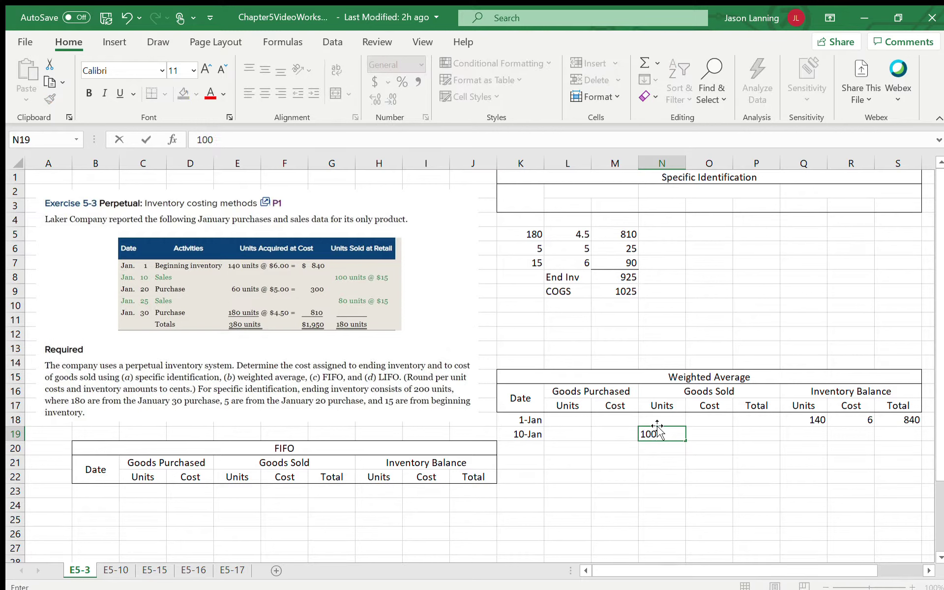
pyautogui.press('Return')
pyautogui.press('Up')
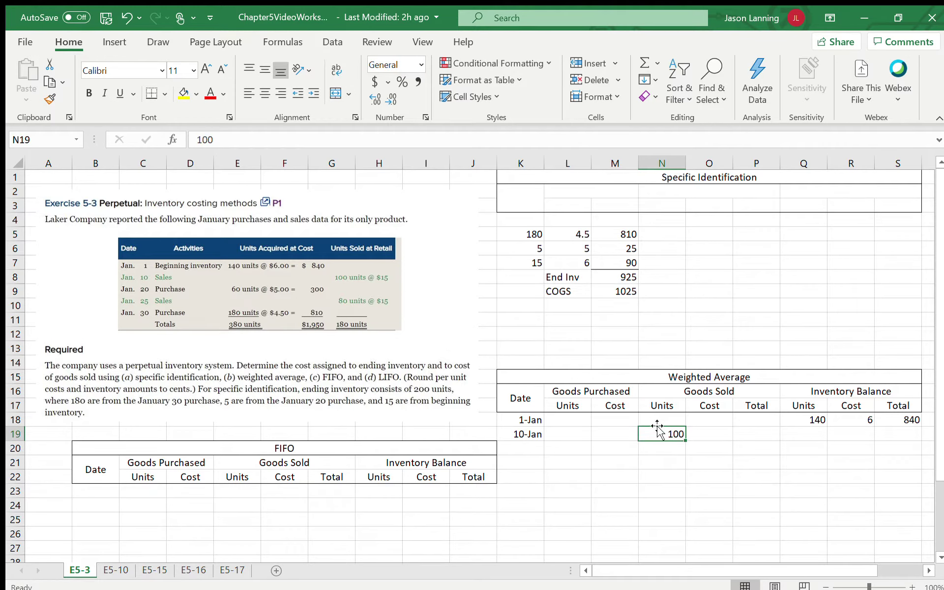
# Step: Check the January 1 balance's unit cost in R18 and enter 6 as the January 10 goods sold cost in O19
pyautogui.press('Right')
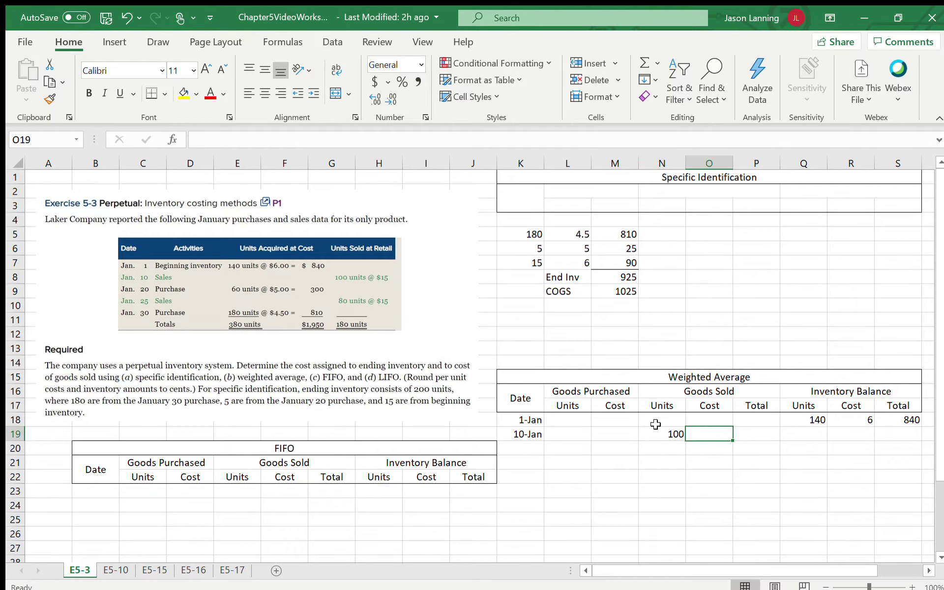
pyautogui.press('Right')
pyautogui.press('Right')
pyautogui.press('Right')
pyautogui.press('Up')
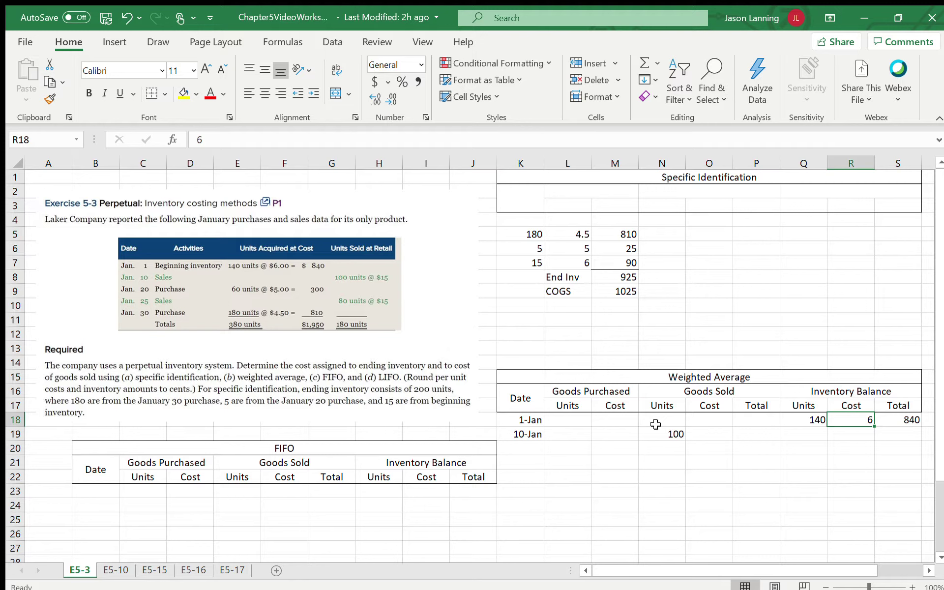
pyautogui.press('Down')
pyautogui.press('Left')
pyautogui.press('Left')
pyautogui.press('Left')
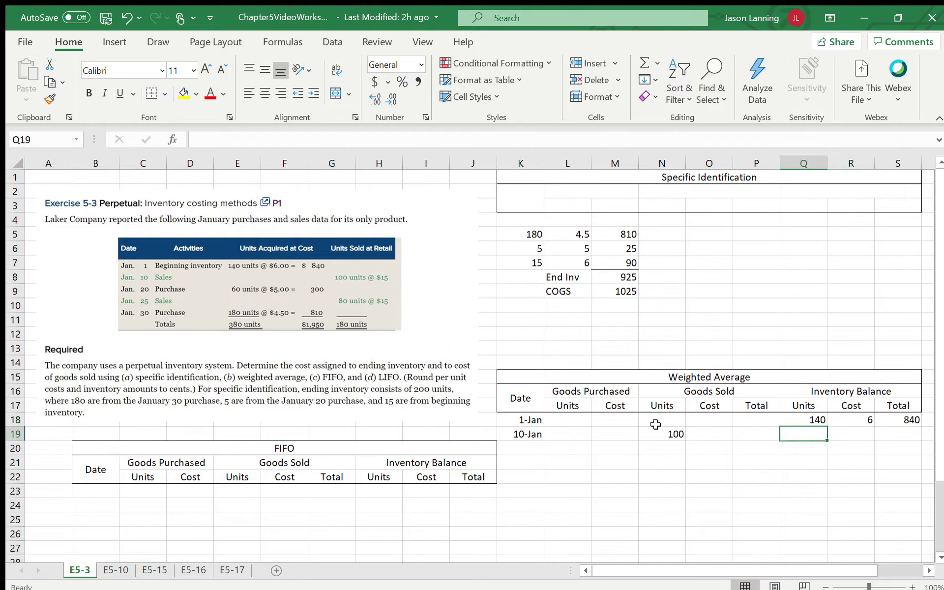
pyautogui.write('6')
pyautogui.press('Right')
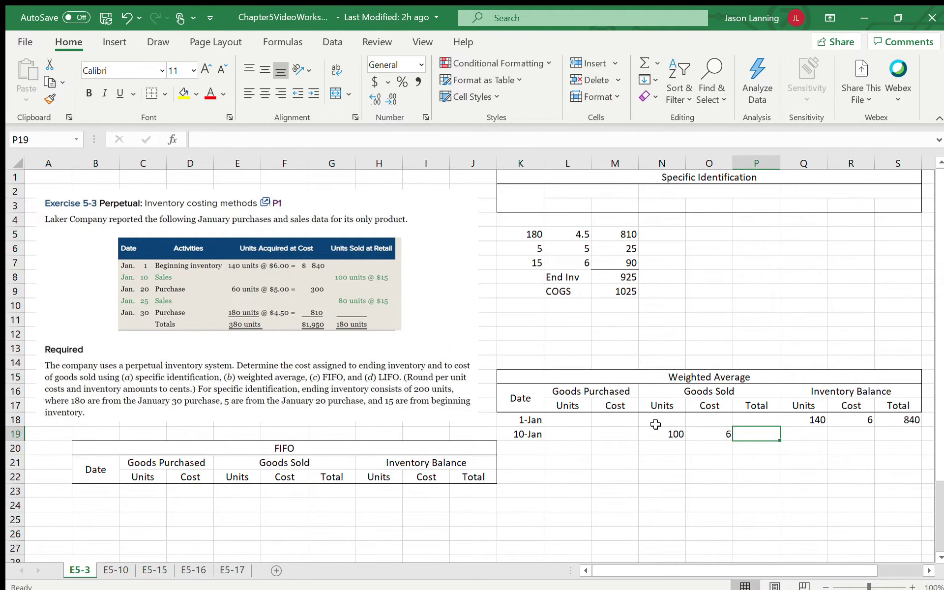
# Step: Calculate the January 10 goods sold total in P19 with the formula =N19*O19
pyautogui.write('=')
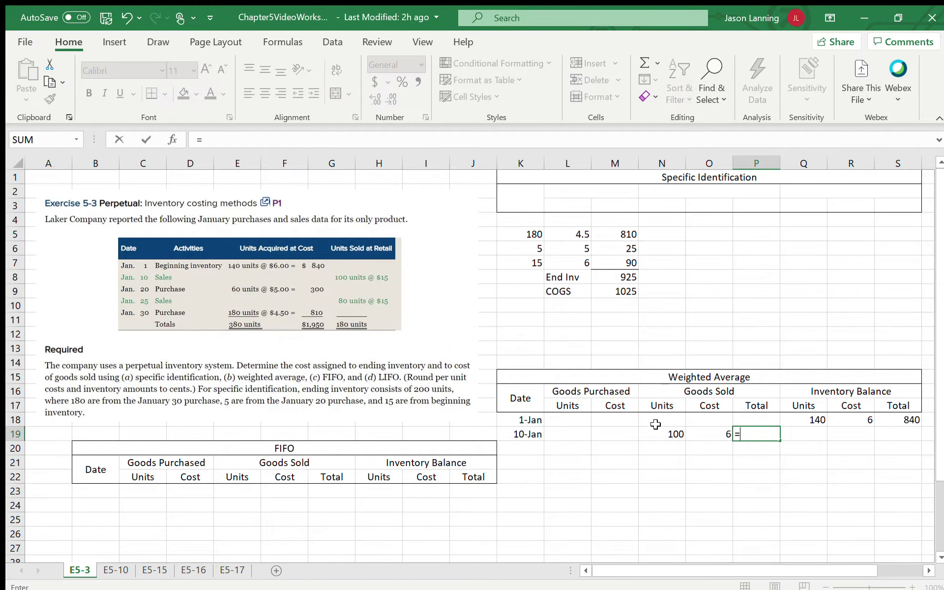
pyautogui.click(677, 445)
pyautogui.click(675, 433)
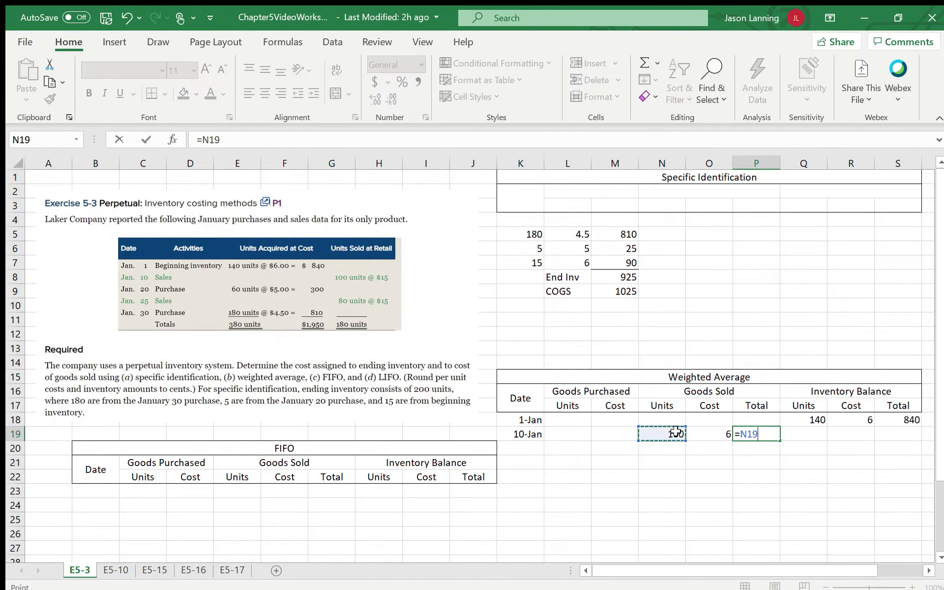
pyautogui.write('*')
pyautogui.click(707, 434)
pyautogui.press('Return')
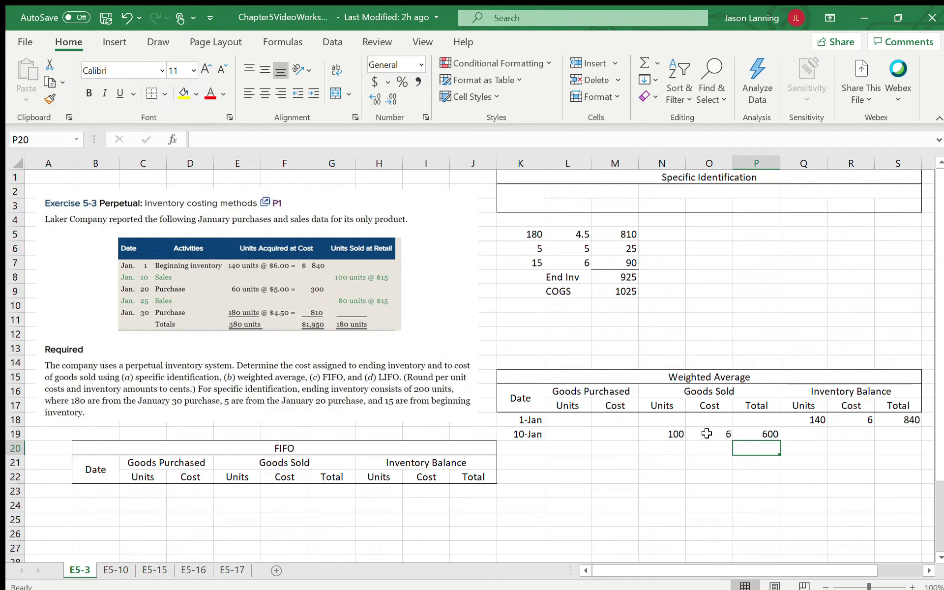
# Step: Enter the January 10 inventory balance with 40 units in Q19 and a total of 240 in S19
pyautogui.click(806, 435)
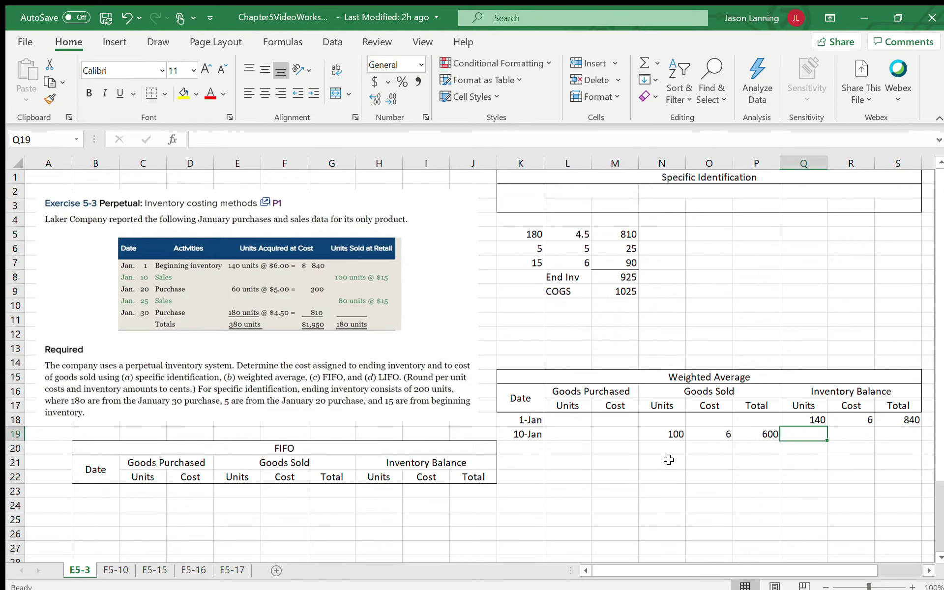
pyautogui.write('40')
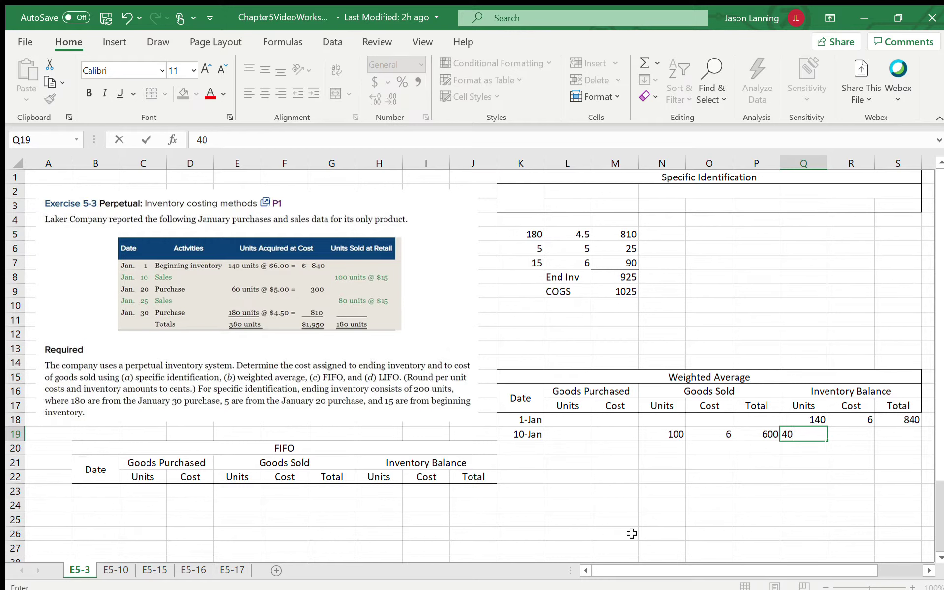
pyautogui.press('Tab')
pyautogui.press('Tab')
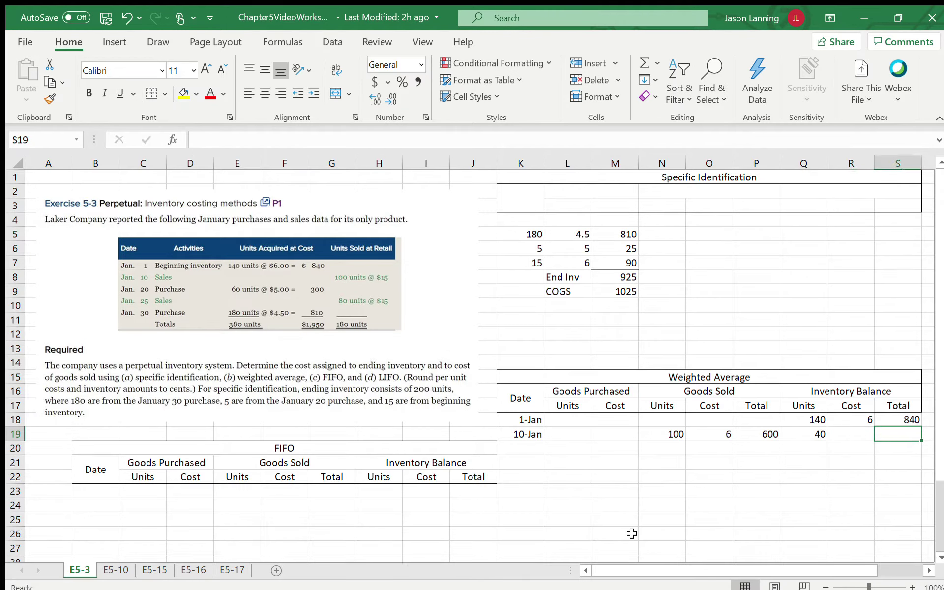
pyautogui.write('240')
pyautogui.press('Return')
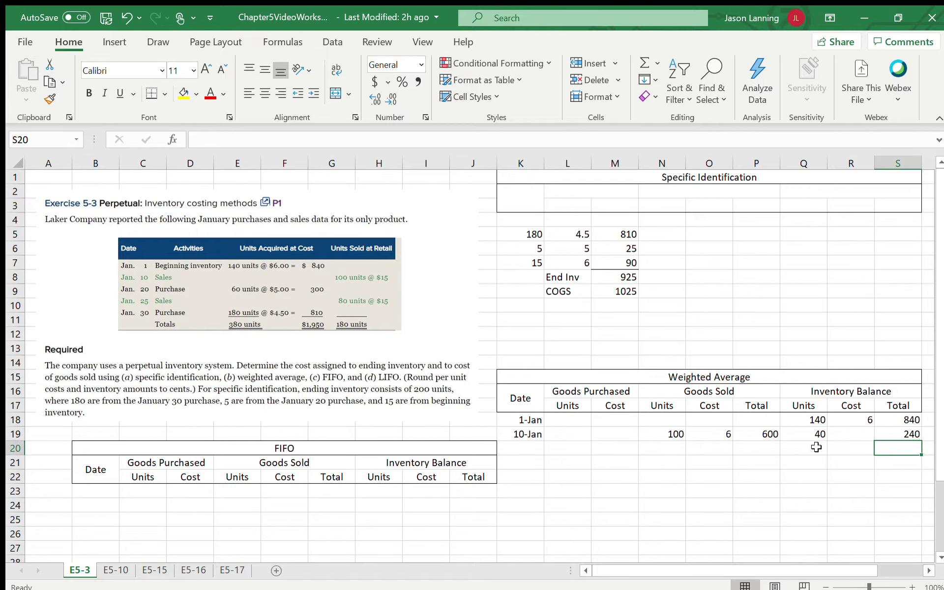
# Step: Calculate the January 10 balance's average unit cost in R19 with the formula =S19/Q19
pyautogui.click(853, 433)
pyautogui.write('=')
pyautogui.click(902, 433)
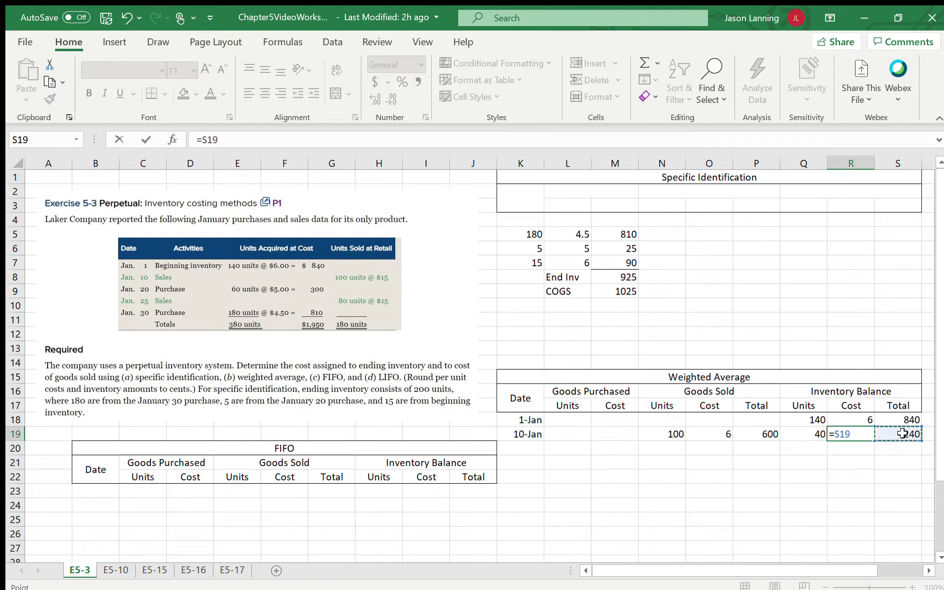
pyautogui.write('/')
pyautogui.click(815, 435)
pyautogui.press('Return')
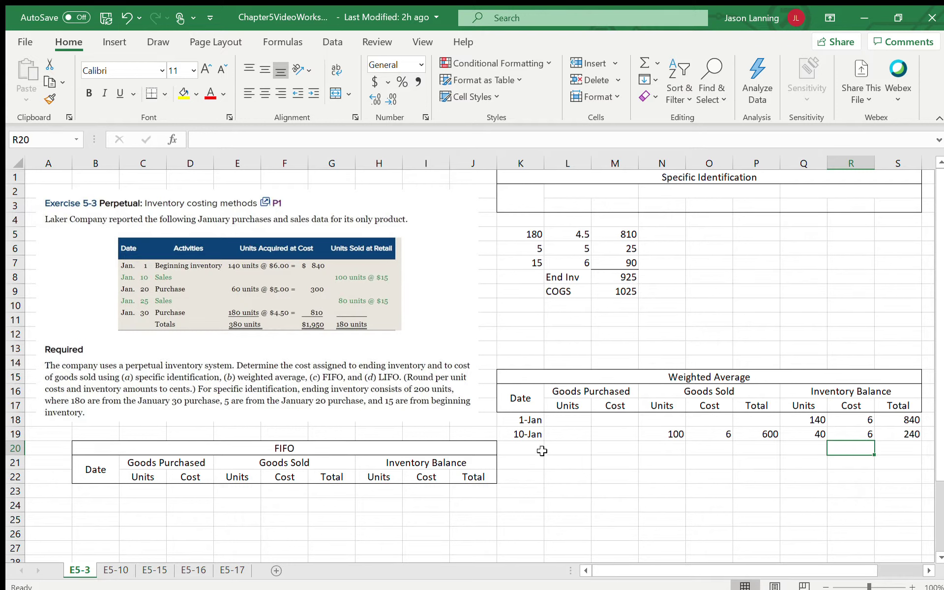
# Step: Enter the date 1/20 in K20 for the January 20 purchase row of the Weighted Average table
pyautogui.click(535, 449)
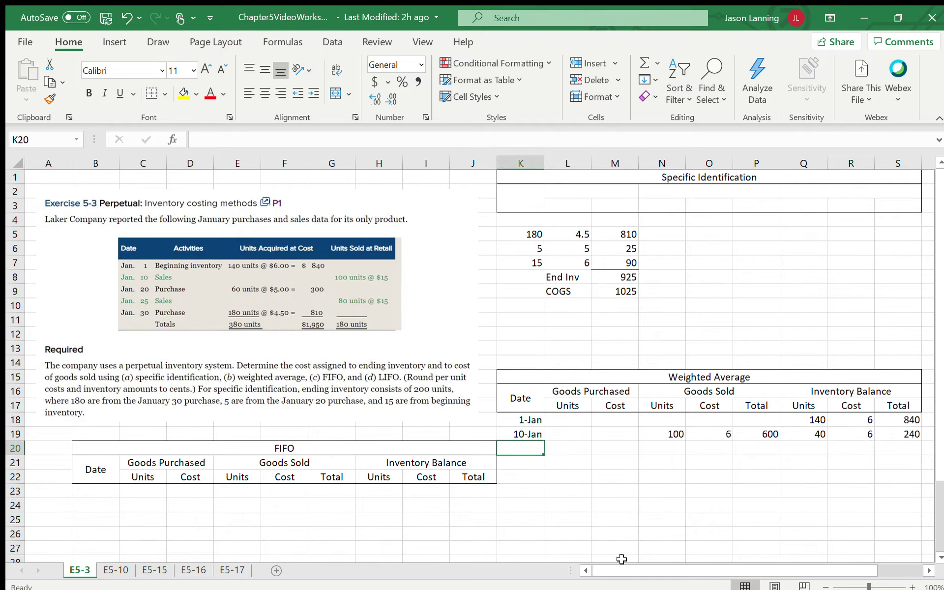
pyautogui.write('1/20')
pyautogui.press('Return')
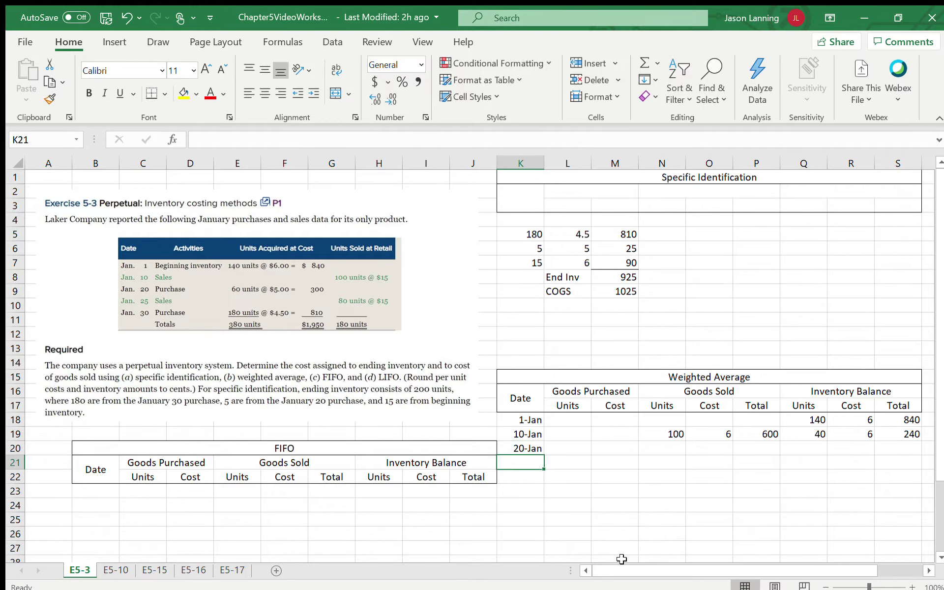
# Step: Enter the January 20 purchase of 60 units in L20 at a unit cost of 5 in M20
pyautogui.press('Up')
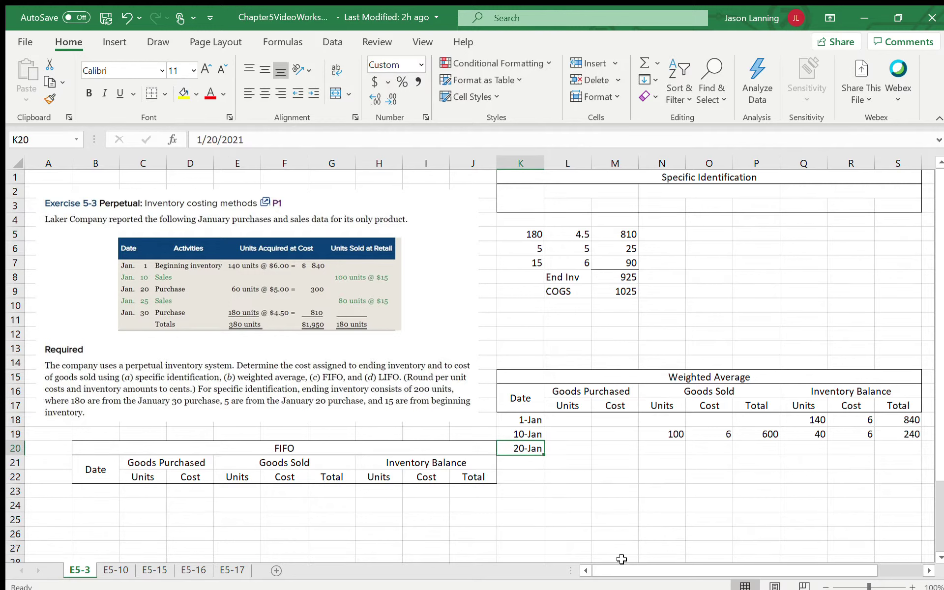
pyautogui.press('Right')
pyautogui.write('60')
pyautogui.press('Right')
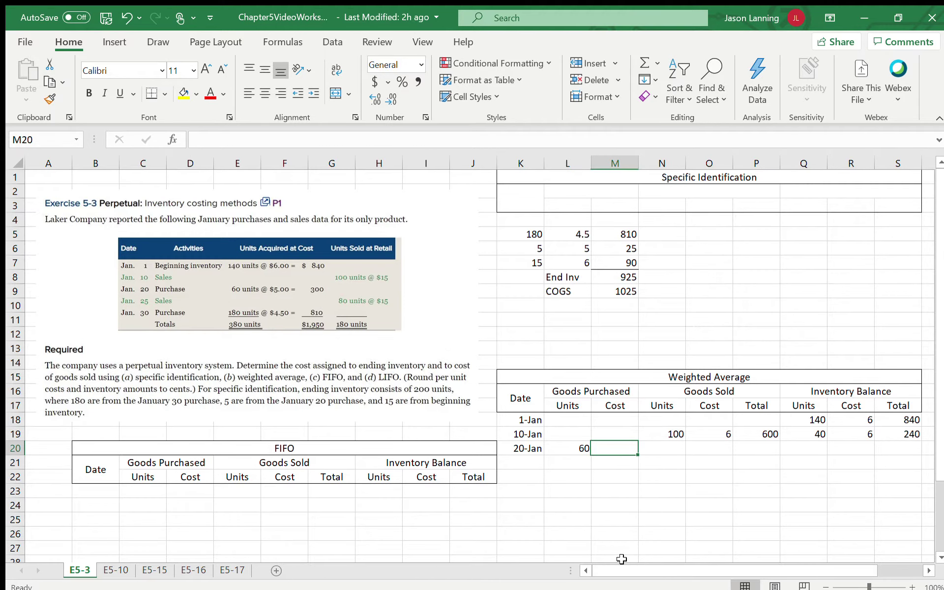
pyautogui.write('5')
pyautogui.press('Right')
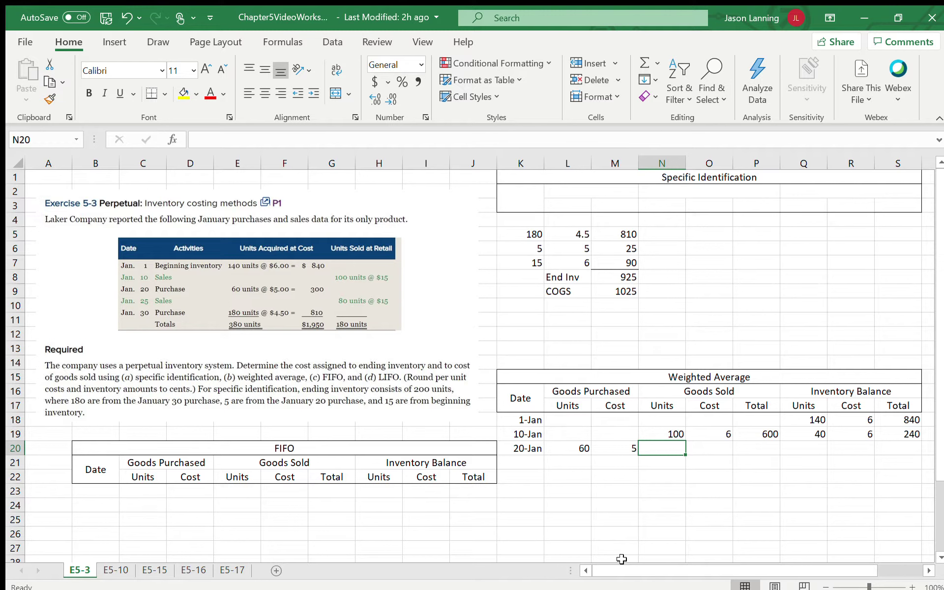
pyautogui.press('Left')
pyautogui.press('Right')
pyautogui.press('Right')
pyautogui.press('Right')
pyautogui.press('Right')
pyautogui.press('Left')
pyautogui.press('Left')
pyautogui.press('Left')
pyautogui.press('Left')
pyautogui.press('Left')
# Step: Enter the January 20 inventory balance with a total of 540 in S20 and 100 units in Q20
pyautogui.press('Right')
pyautogui.press('Right')
pyautogui.press('Right')
pyautogui.press('Right')
pyautogui.press('Right')
pyautogui.press('Right')
pyautogui.press('Right')
pyautogui.press('Up')
pyautogui.press('Down')
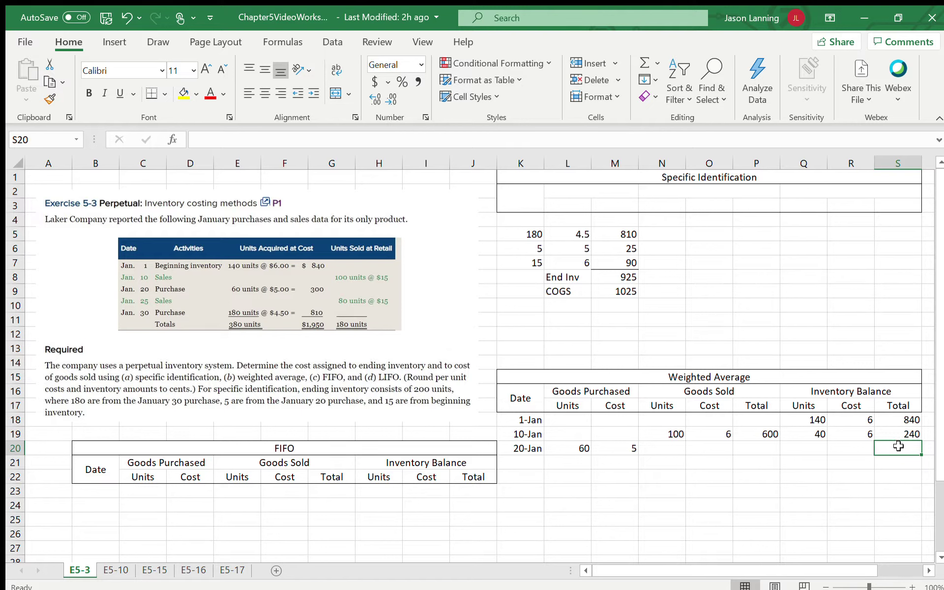
pyautogui.write('540')
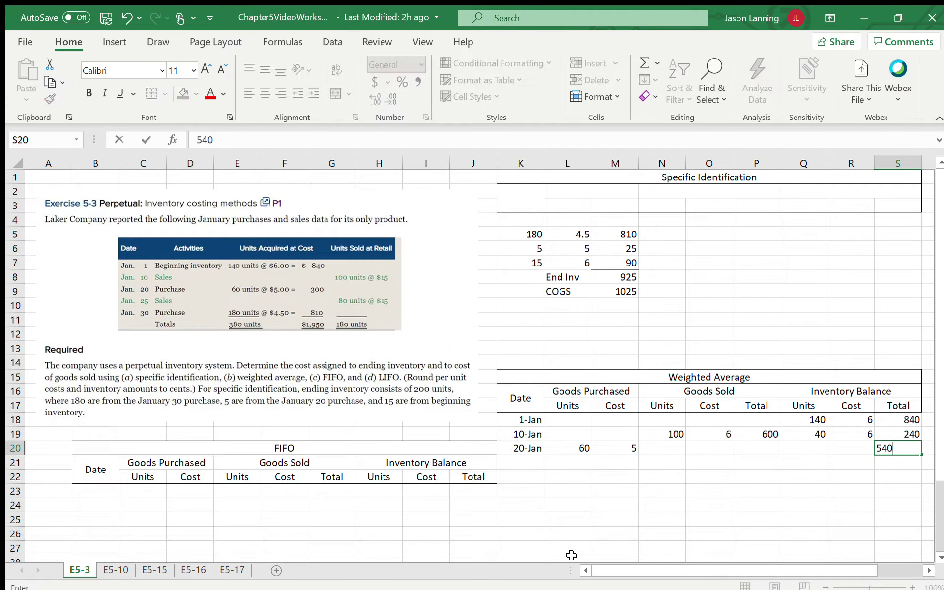
pyautogui.press('Return')
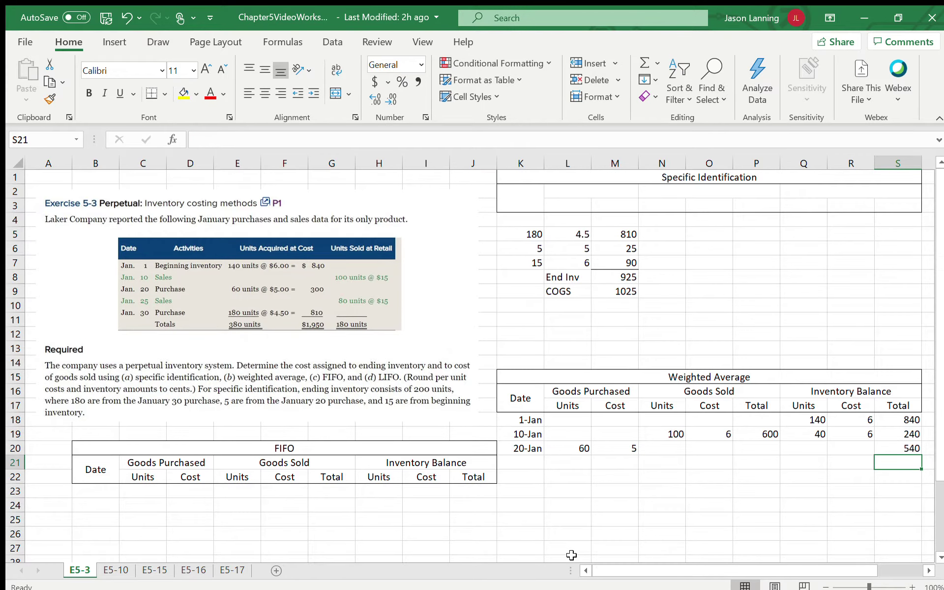
pyautogui.click(806, 450)
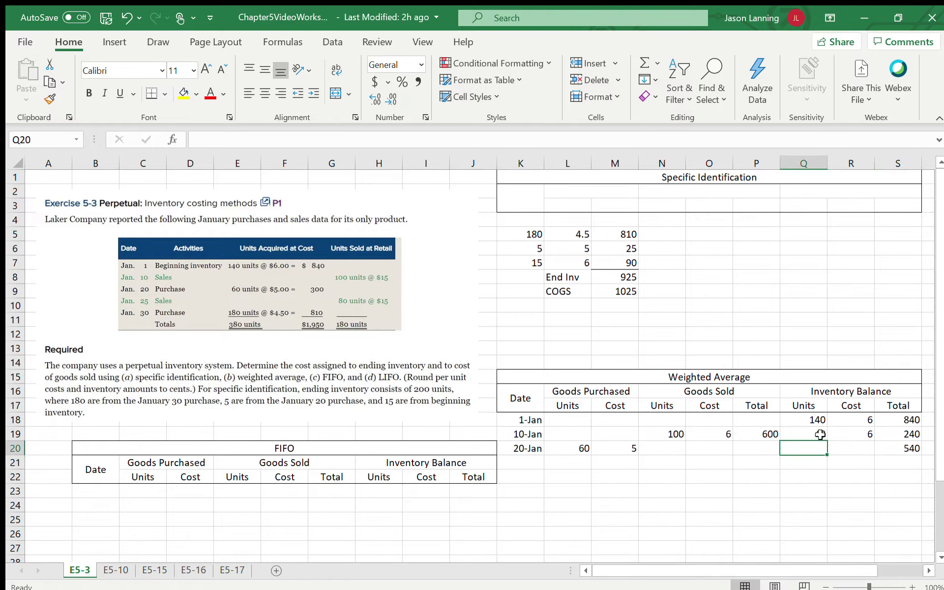
pyautogui.write('100')
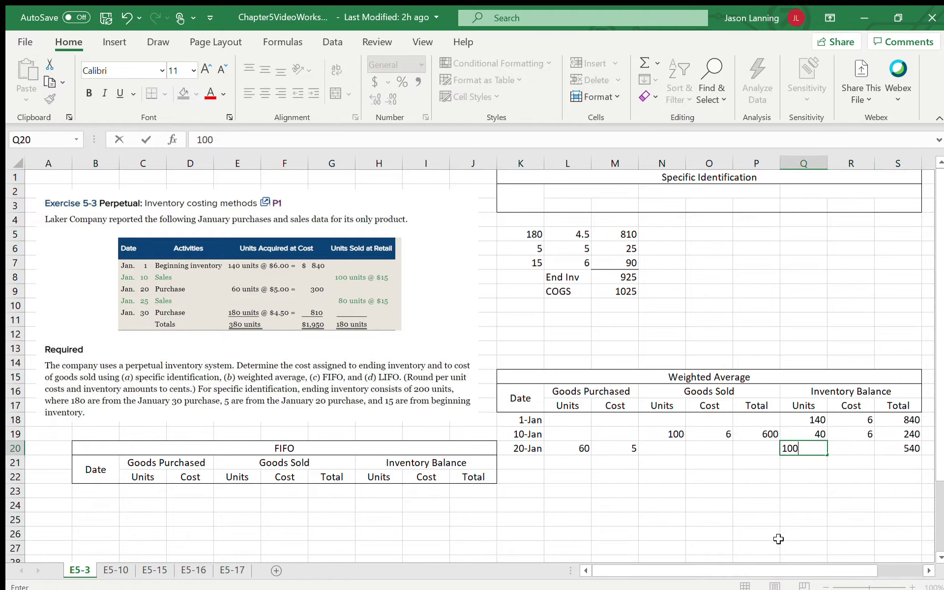
pyautogui.press('Return')
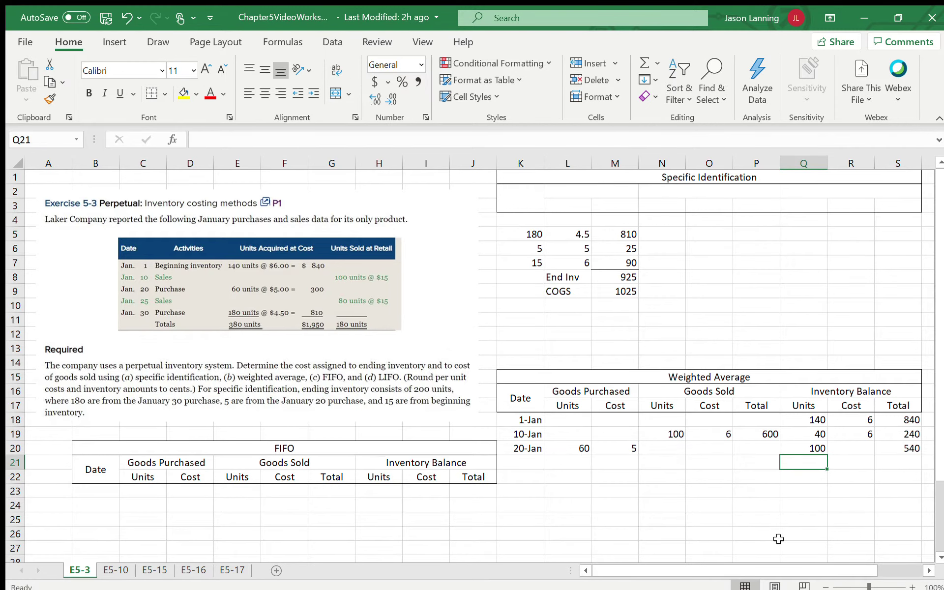
# Step: Calculate the January 20 balance's average unit cost in R20 with the formula =S20/Q20
pyautogui.click(850, 449)
pyautogui.write('=')
pyautogui.click(912, 448)
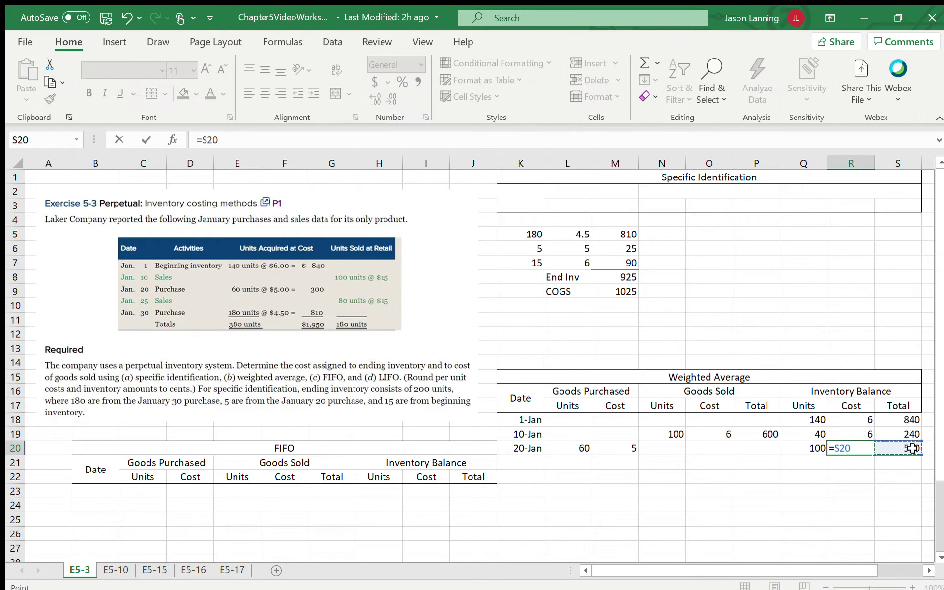
pyautogui.write('/')
pyautogui.click(811, 448)
pyautogui.press('Return')
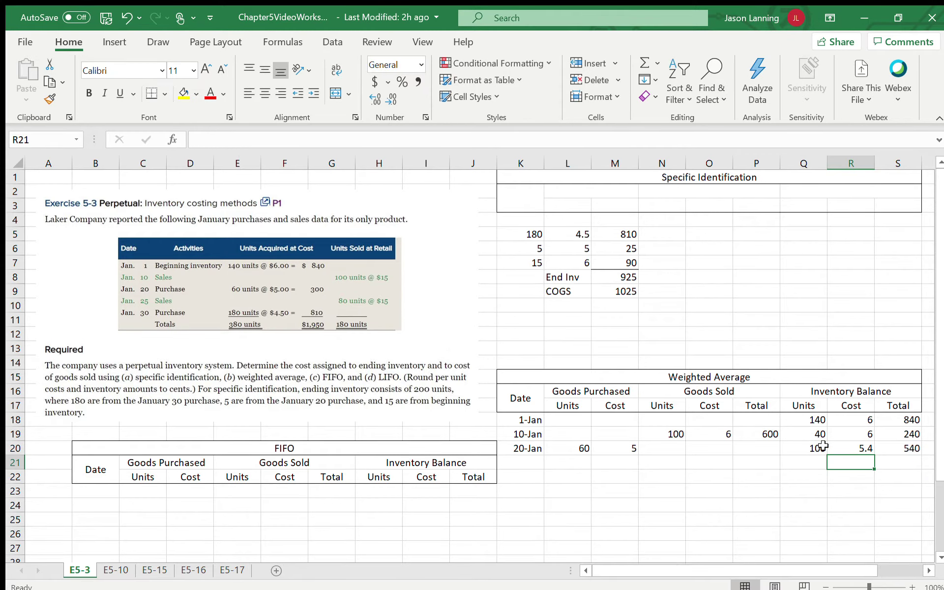
# Step: Record the January 25 sale with the date 1/25 in K21, 80 units sold in N21 and a unit cost of 5.4 in O21
pyautogui.click(517, 462)
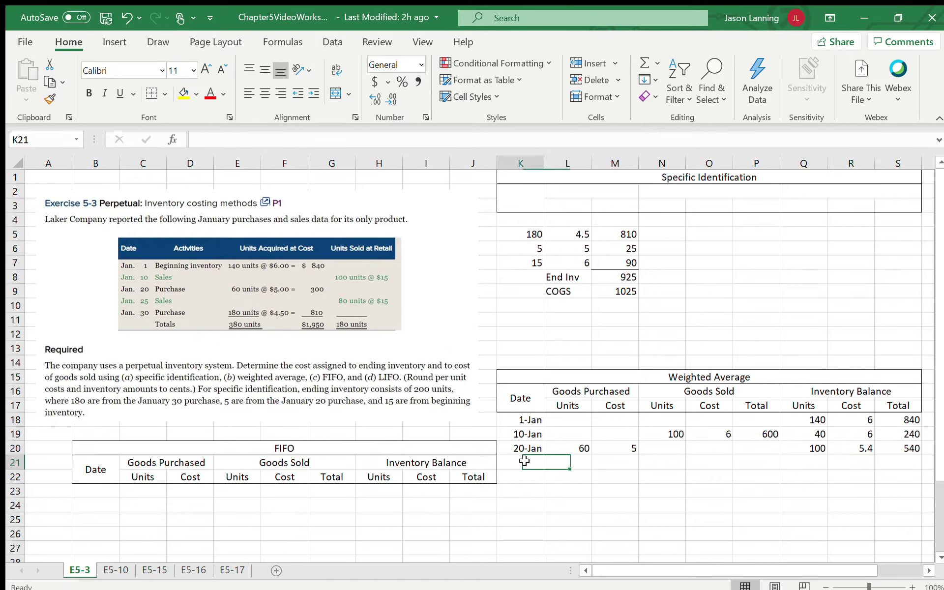
pyautogui.write('1/2')
pyautogui.press('Return')
pyautogui.press('Up')
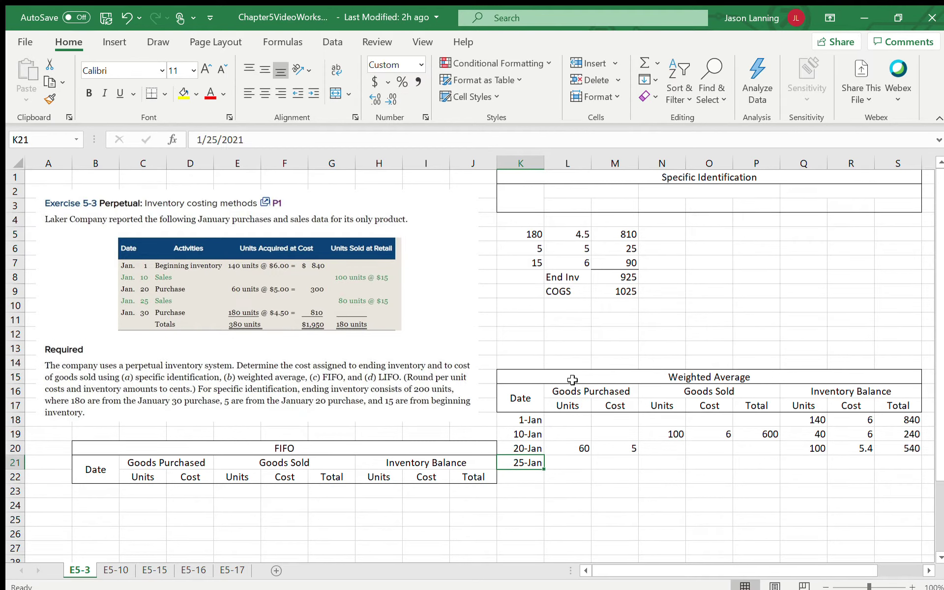
pyautogui.press('Right')
pyautogui.press('Right')
pyautogui.press('Right')
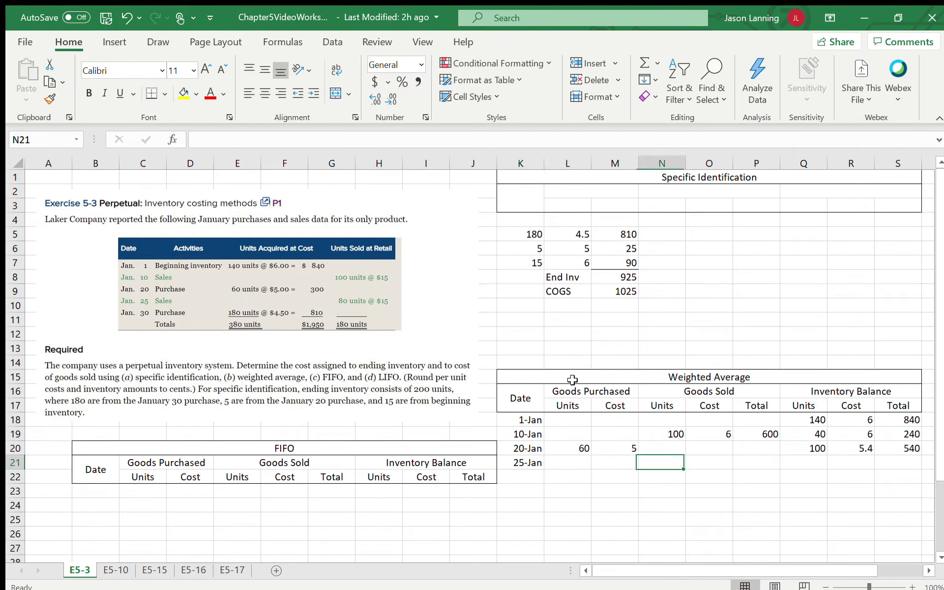
pyautogui.write('80')
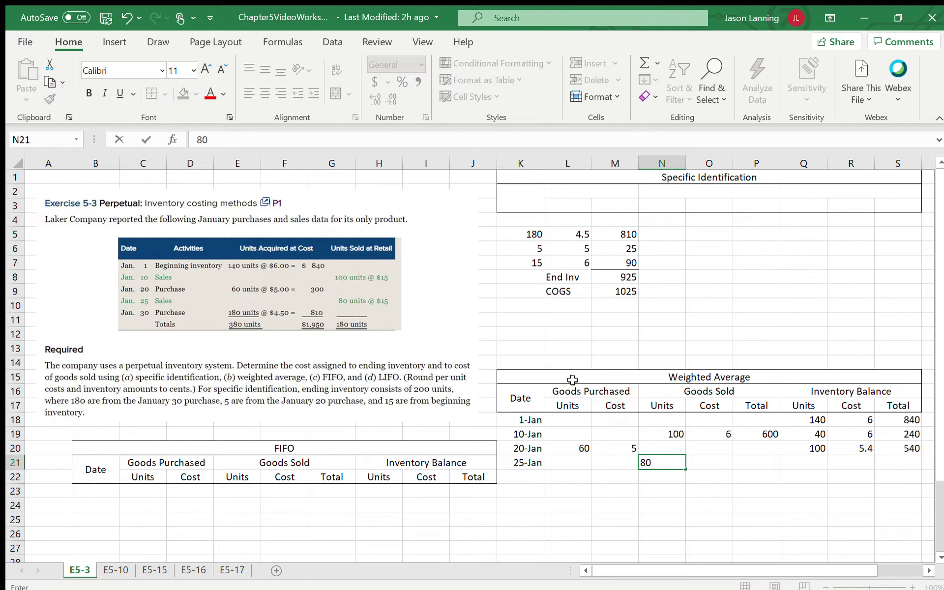
pyautogui.press('Right')
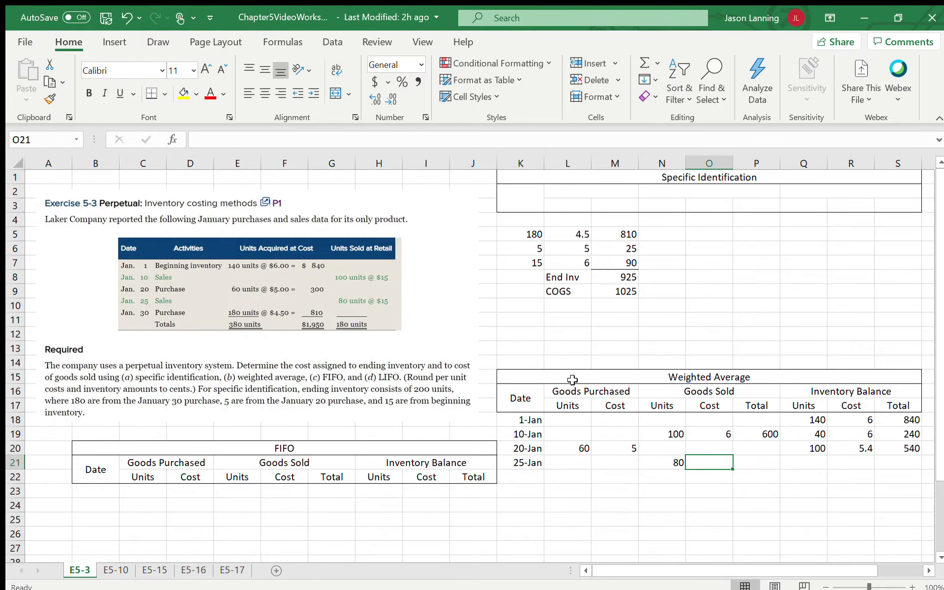
pyautogui.write('5.4')
pyautogui.press('Return')
# Step: Calculate the January 25 goods sold total in P21 with the formula =N21*O21
pyautogui.press('Up')
pyautogui.press('Right')
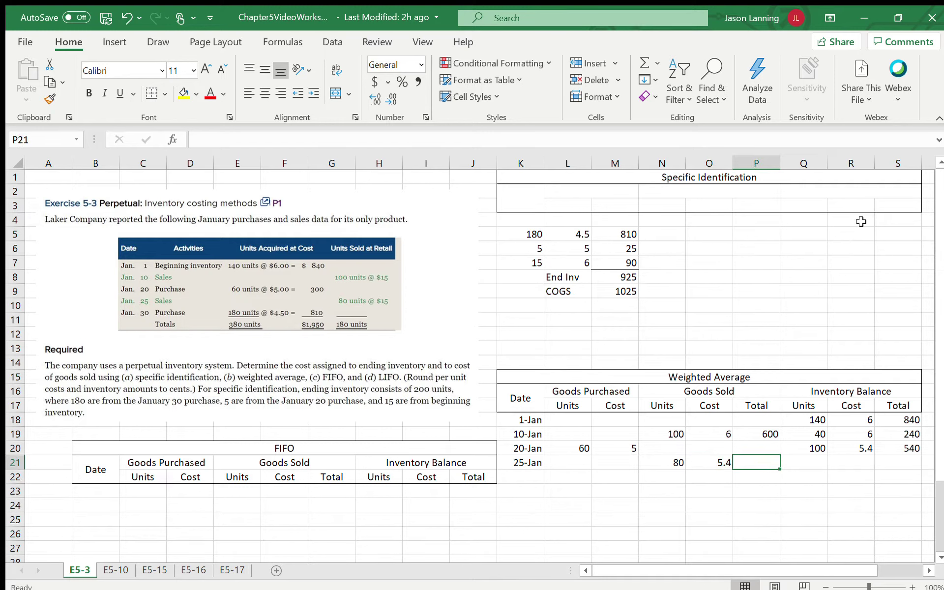
pyautogui.write('=')
pyautogui.click(665, 460)
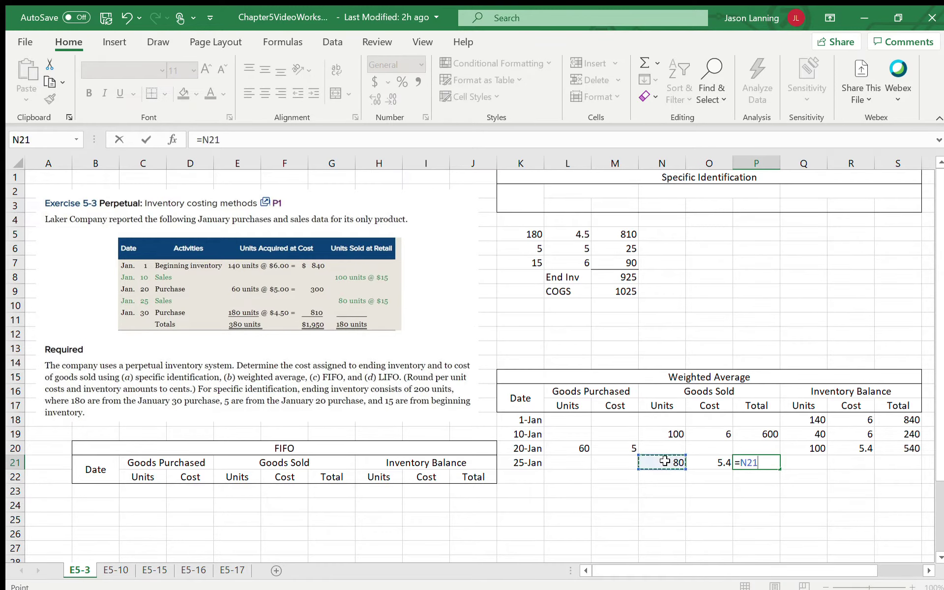
pyautogui.write('*')
pyautogui.click(699, 462)
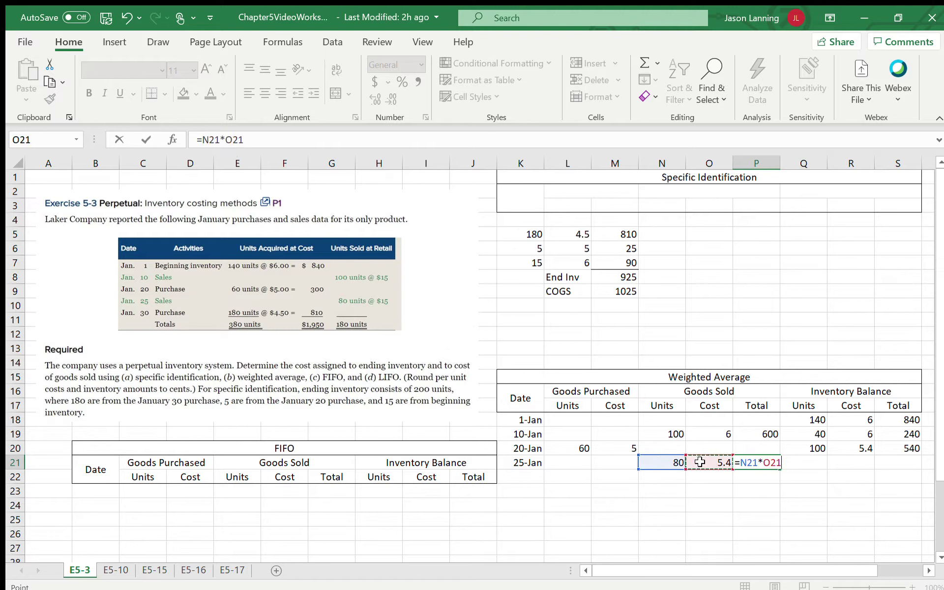
pyautogui.press('Return')
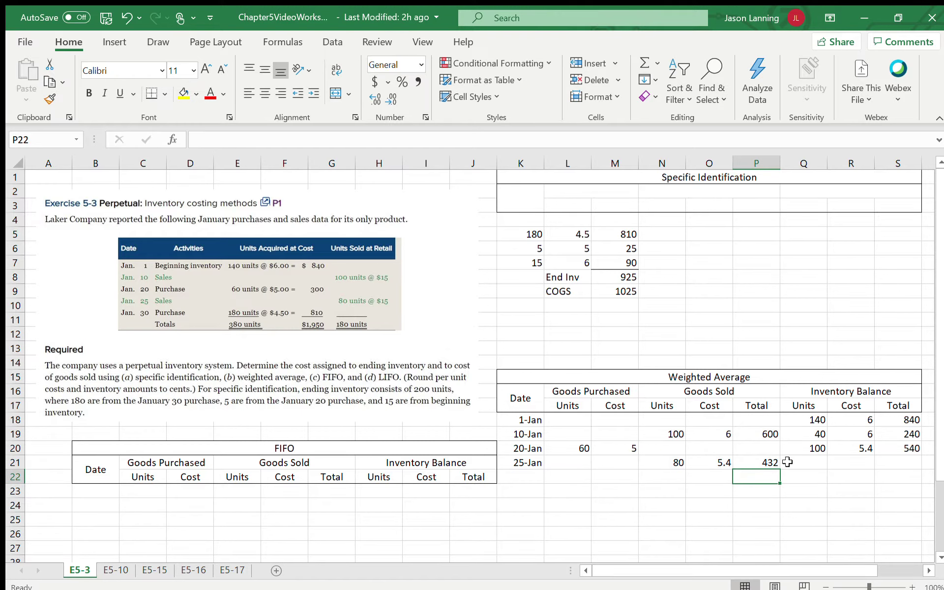
# Step: Enter the January 25 inventory balance with 20 units in Q21 and a unit cost of 5.4 in R21
pyautogui.click(816, 462)
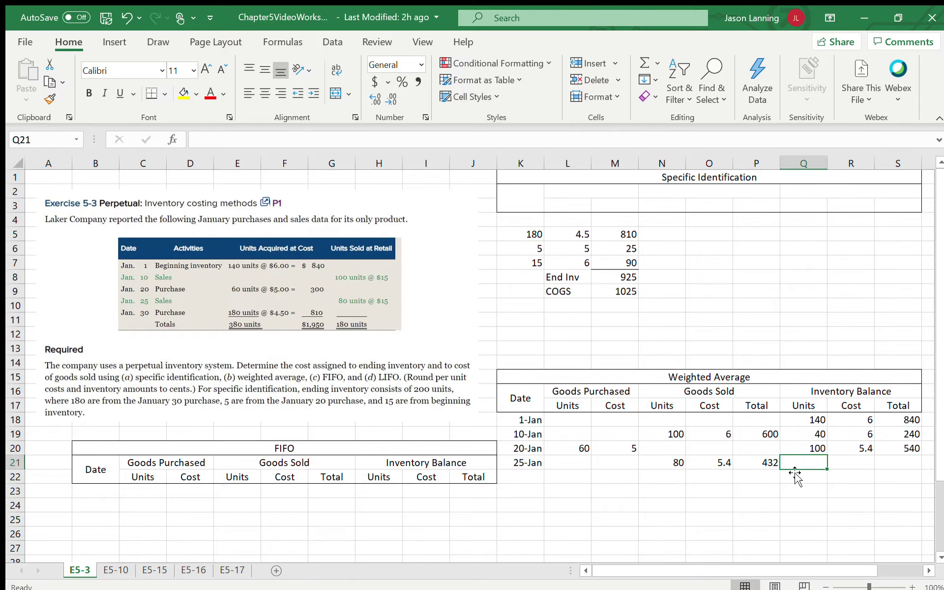
pyautogui.write('20')
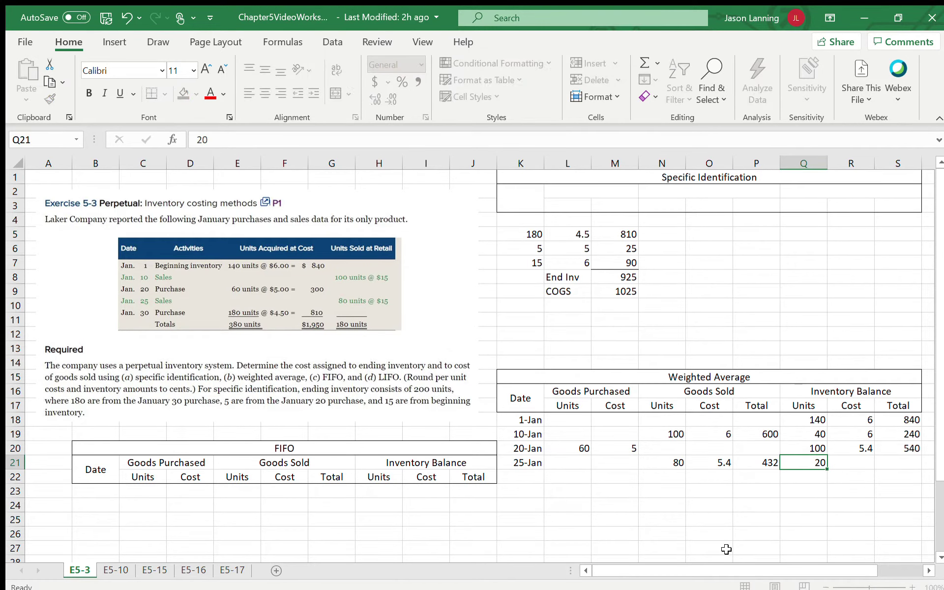
pyautogui.press('Tab')
pyautogui.write('5.4')
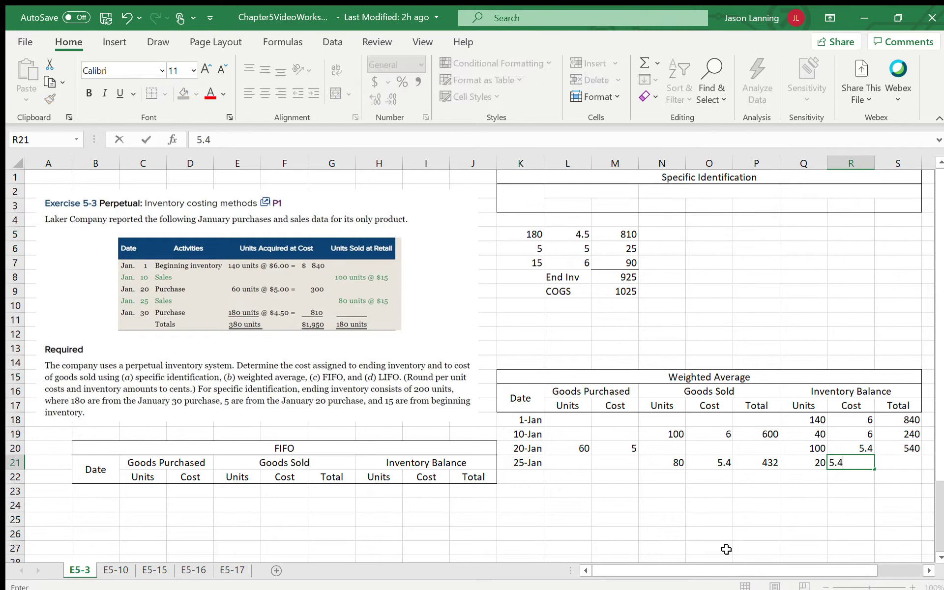
pyautogui.press('Return')
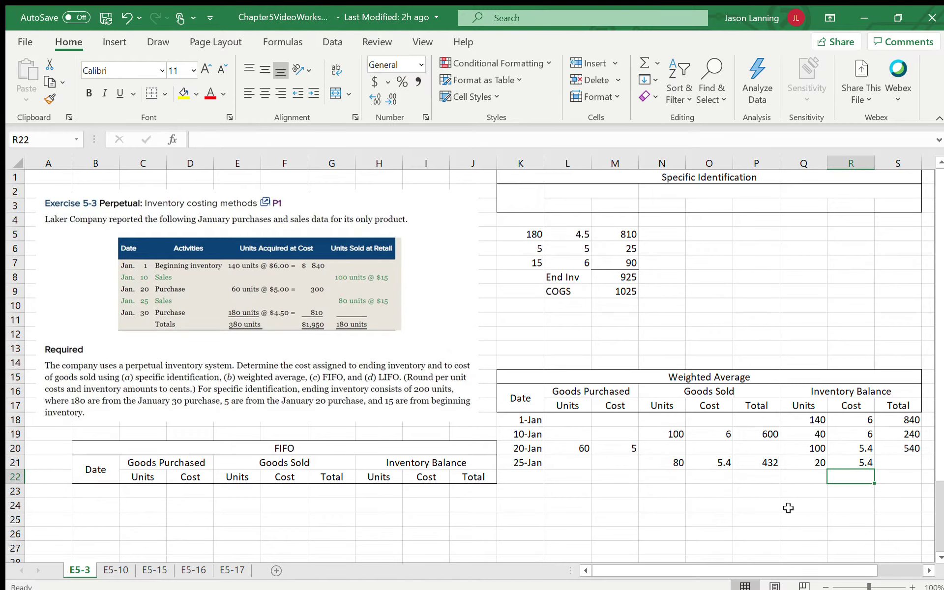
# Step: Calculate the January 25 inventory balance total in S21 with the formula =Q21*R21
pyautogui.click(916, 467)
pyautogui.write('=')
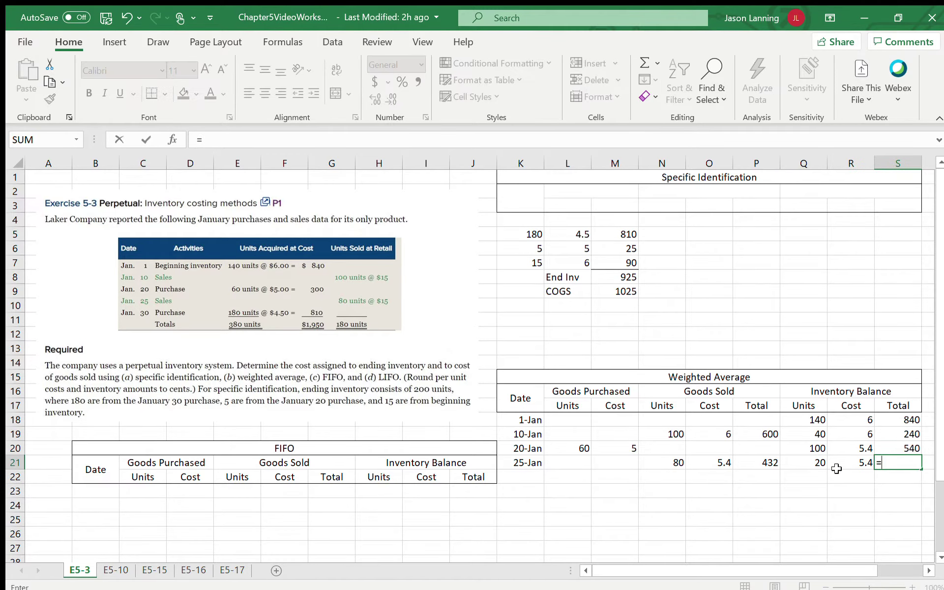
pyautogui.click(814, 462)
pyautogui.write('*')
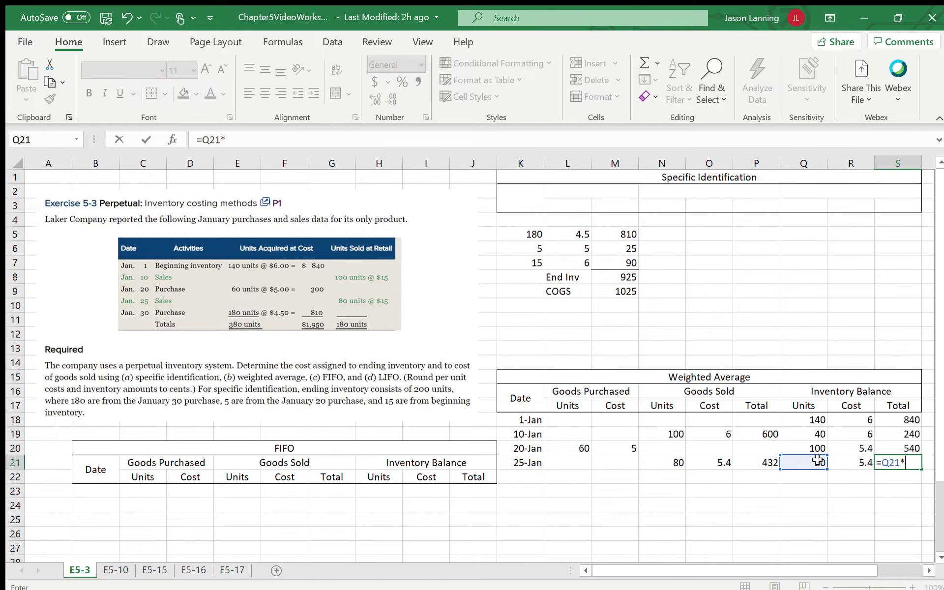
pyautogui.click(857, 463)
pyautogui.press('Return')
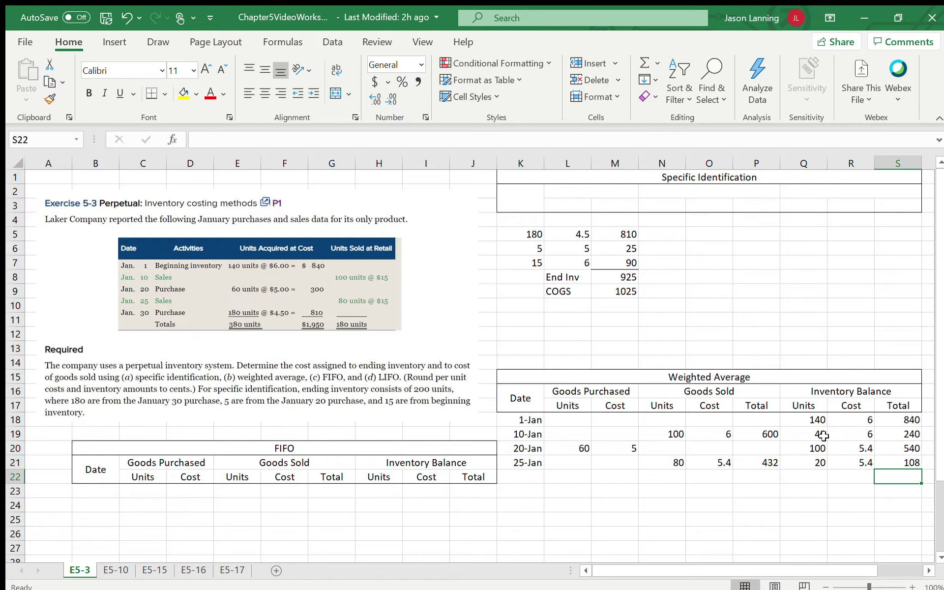
# Step: Record the January 30 purchase with the date 1/30 in K22, 180 units in L22 and a unit cost of 4.5 in M22
pyautogui.click(532, 472)
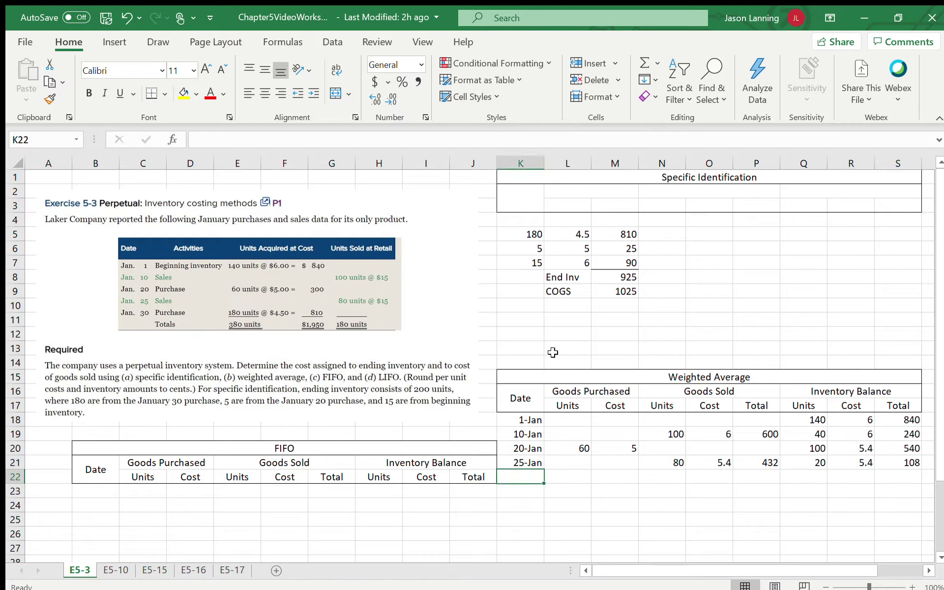
pyautogui.write('1/30')
pyautogui.press('Return')
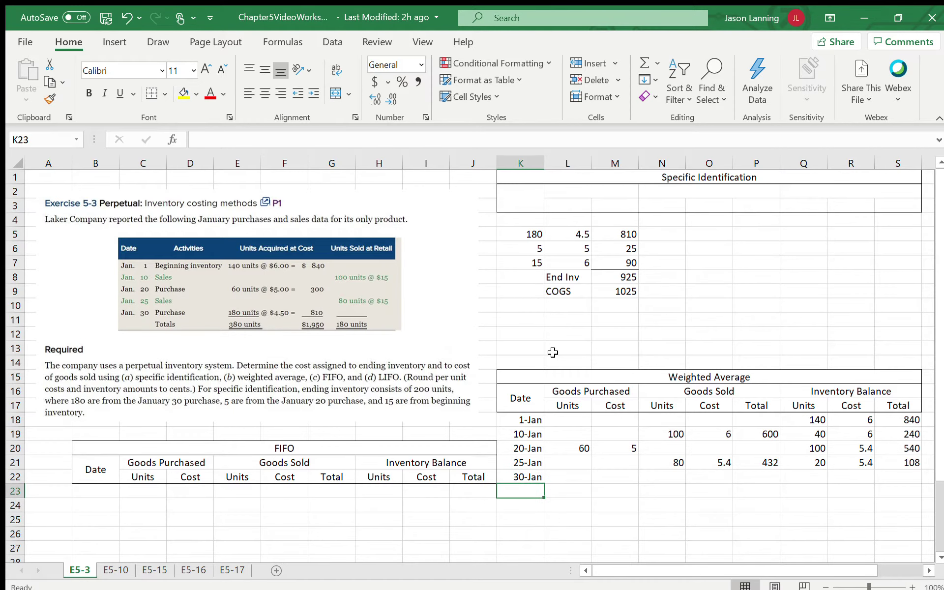
pyautogui.click(580, 481)
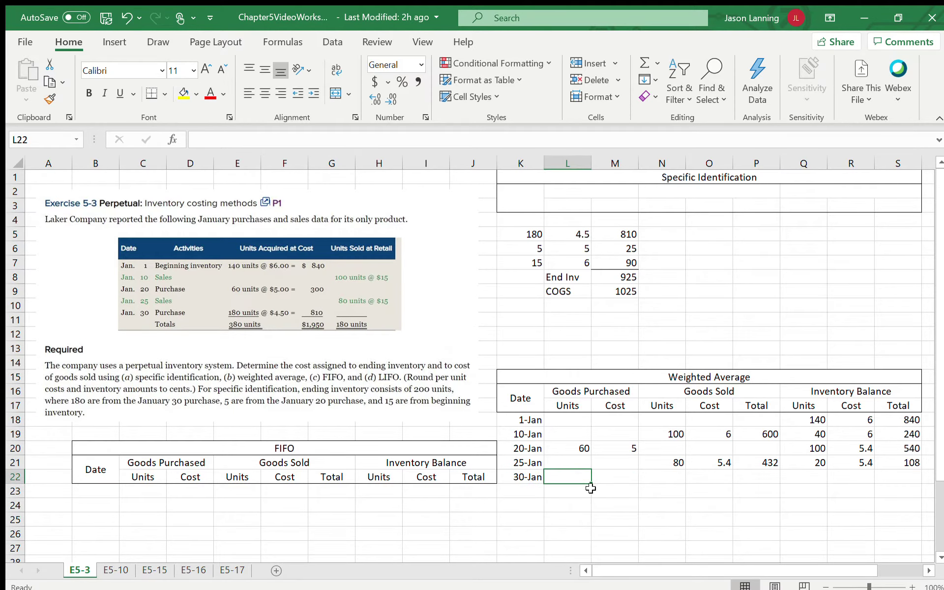
pyautogui.write('180')
pyautogui.press('Return')
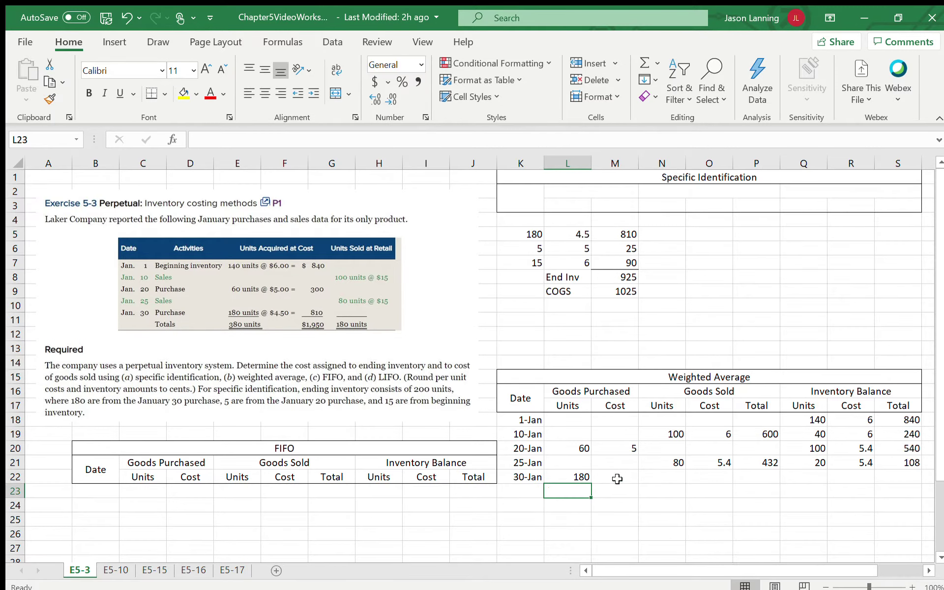
pyautogui.click(617, 479)
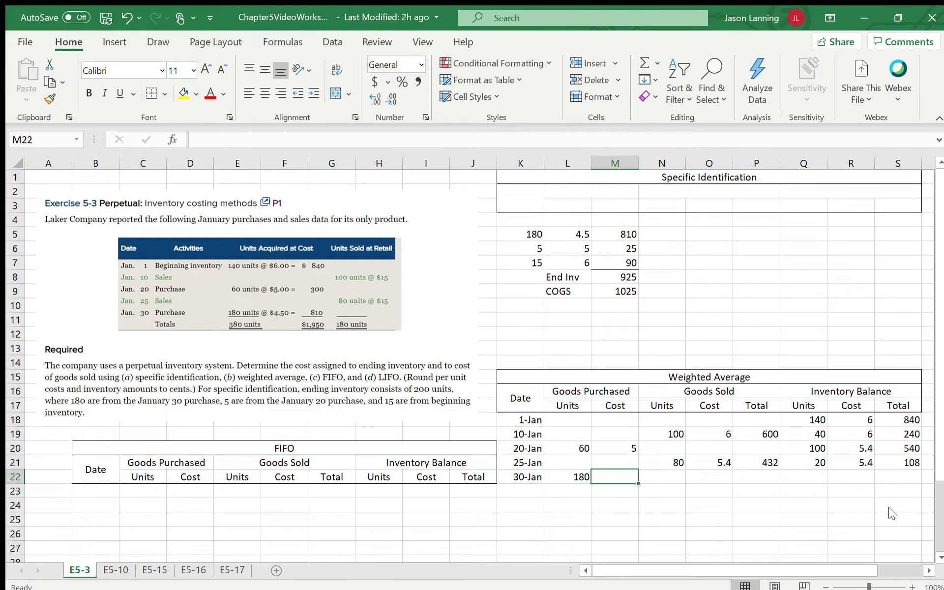
pyautogui.click(625, 473)
pyautogui.write('4.5')
pyautogui.press('Return')
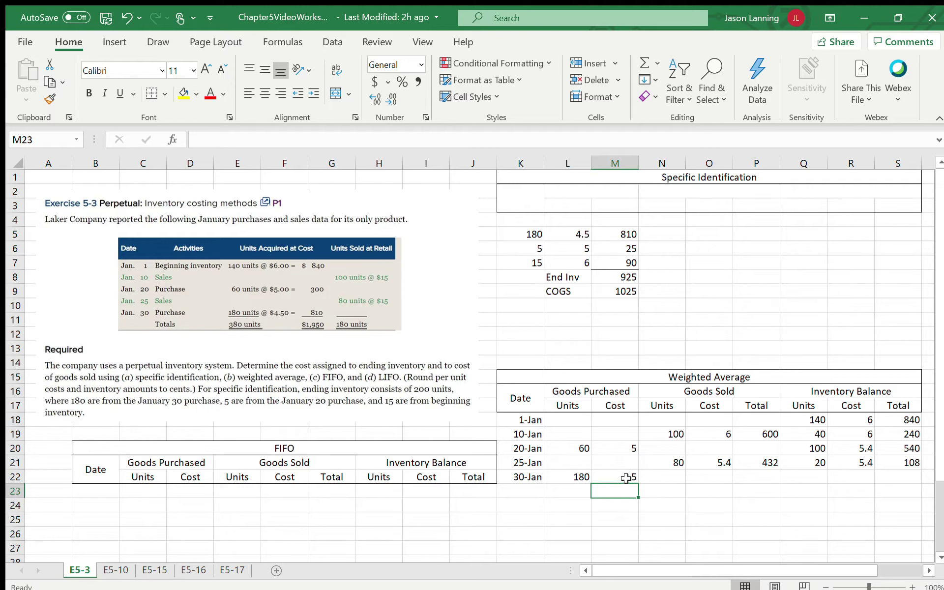
# Step: Calculate the January 30 purchase total in helper cell N24 with the formula =L22*M22
pyautogui.click(659, 502)
pyautogui.write('=')
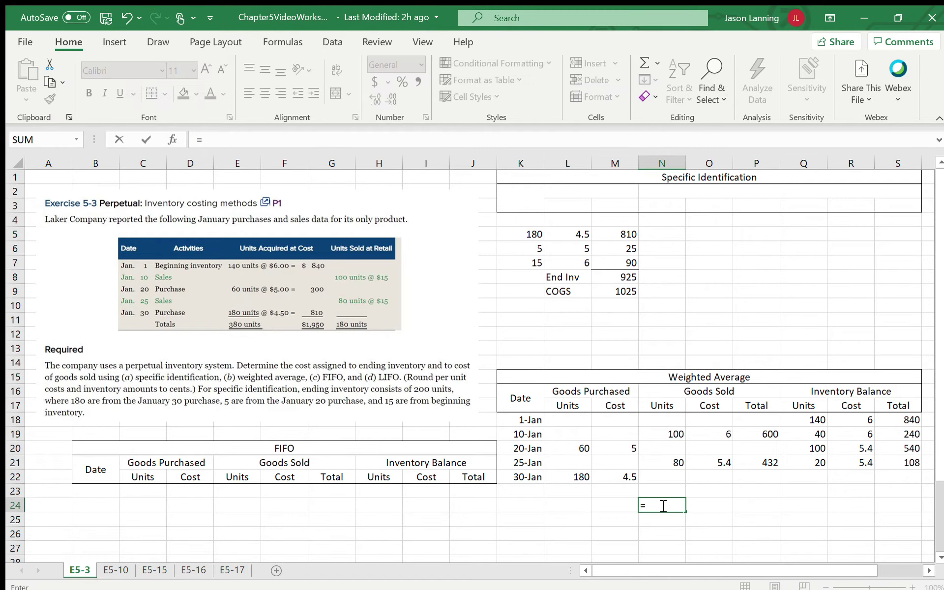
pyautogui.click(581, 476)
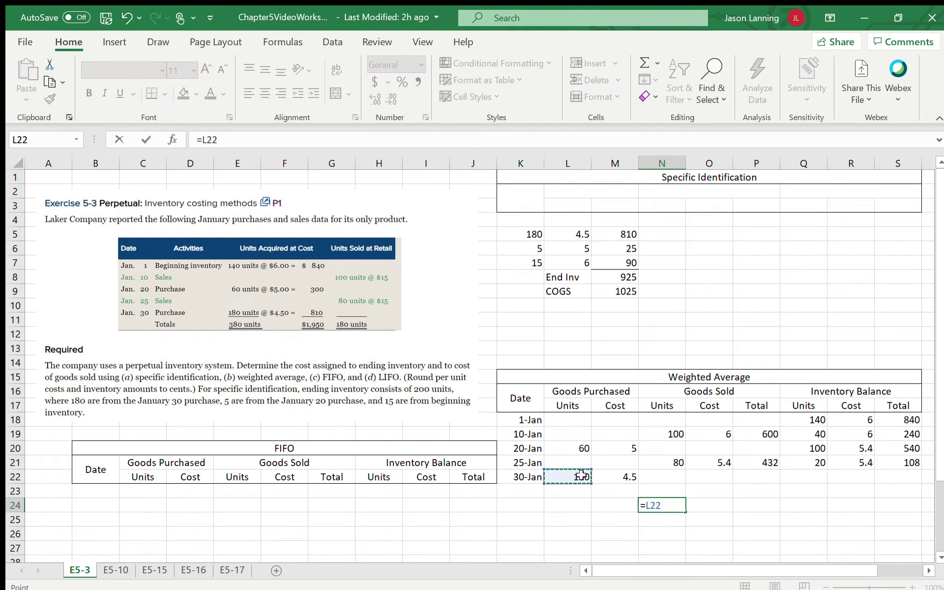
pyautogui.write('*')
pyautogui.click(618, 479)
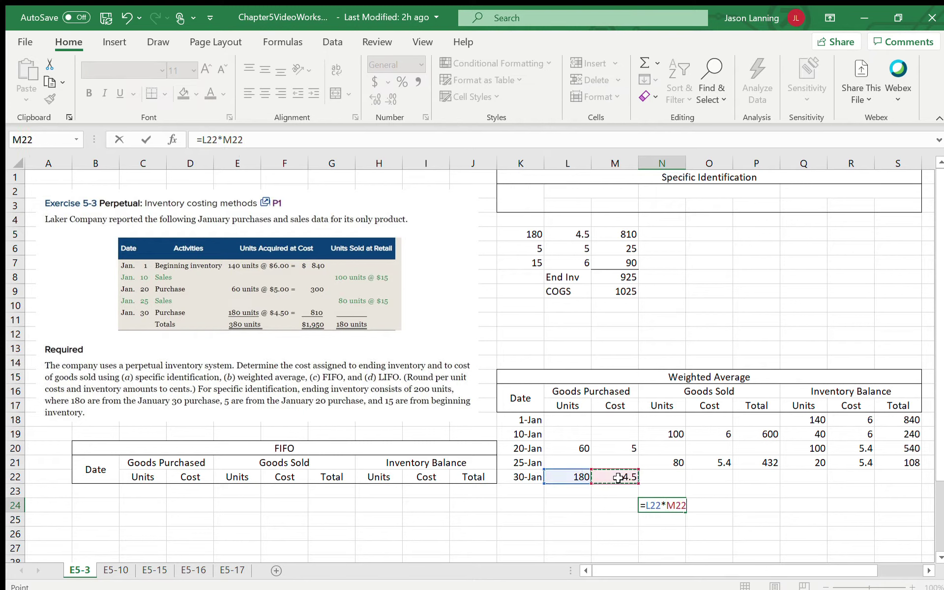
pyautogui.press('Return')
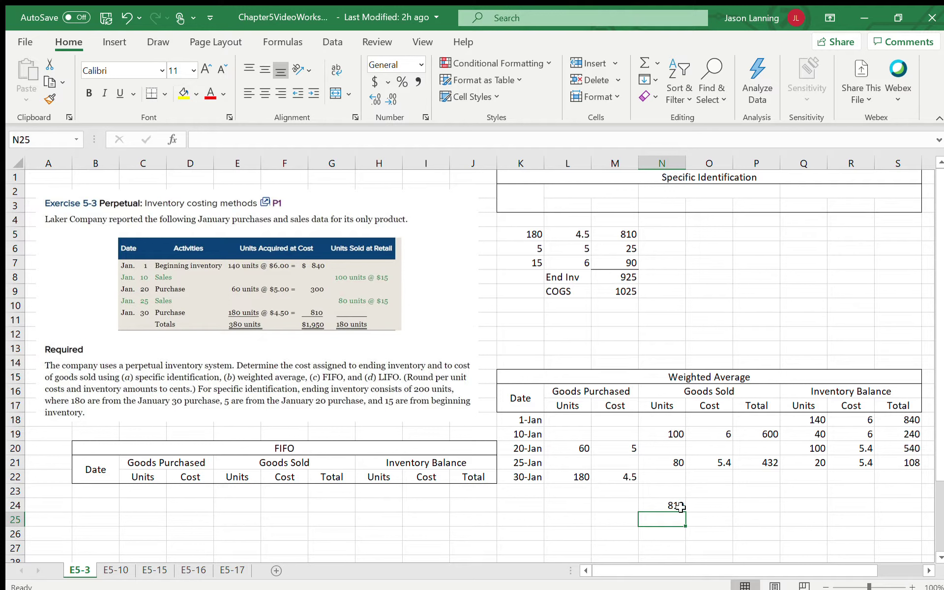
# Step: Enter the January 30 inventory balance with a total of 918 in S22 and 200 units in Q22
pyautogui.click(906, 475)
pyautogui.write('918')
pyautogui.press('Return')
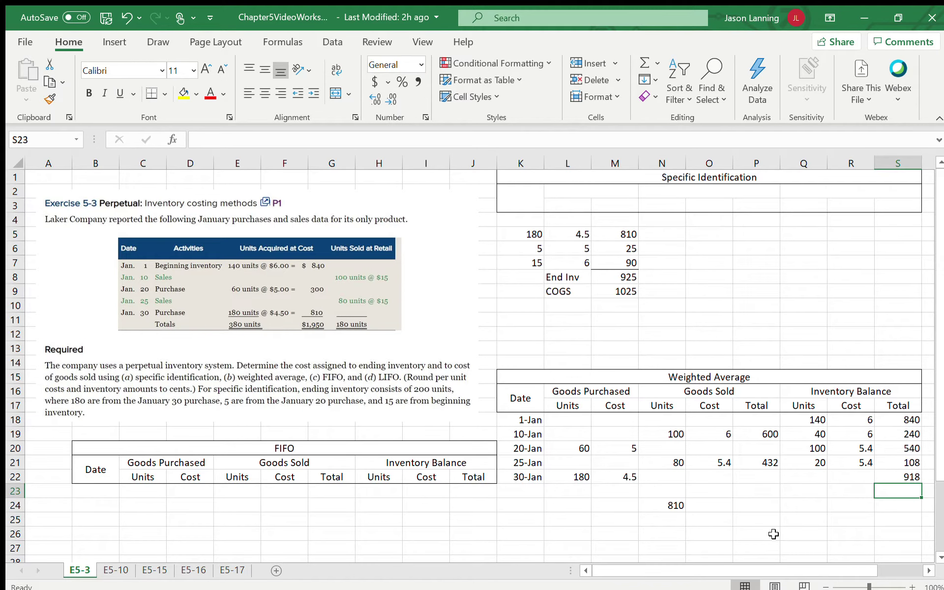
pyautogui.click(819, 471)
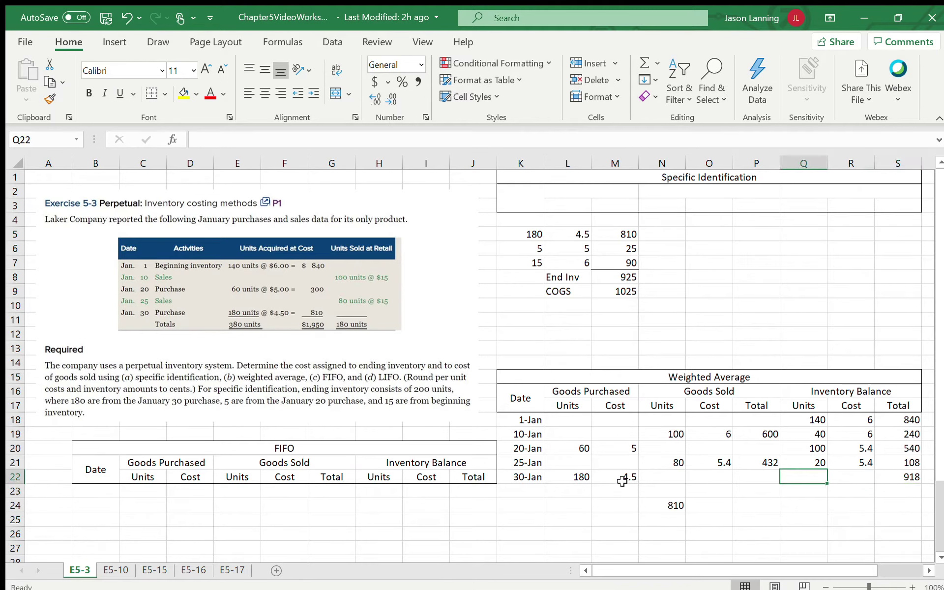
pyautogui.write('200')
pyautogui.press('Return')
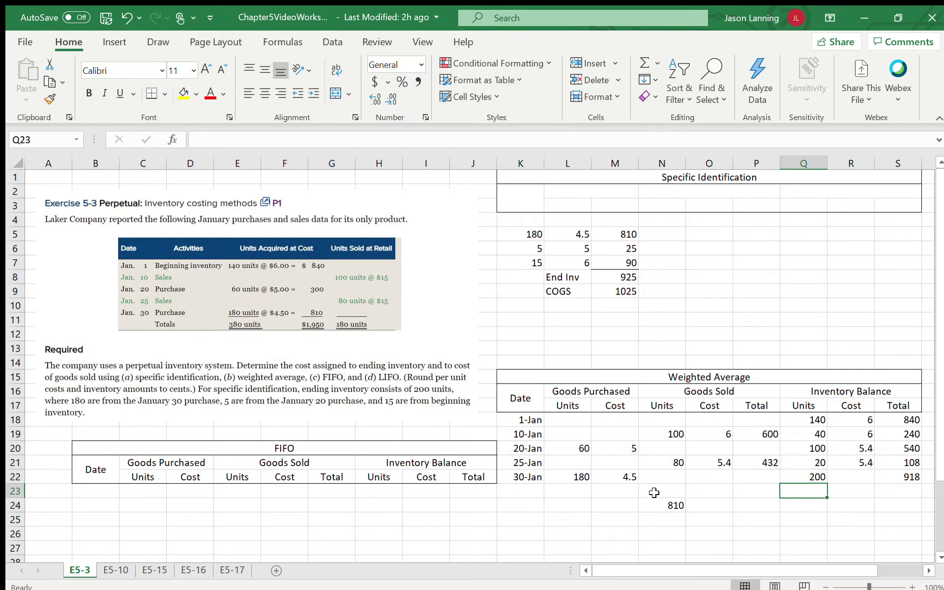
# Step: Calculate the January 30 weighted average unit cost in R22 with the formula =S22/Q22
pyautogui.click(855, 473)
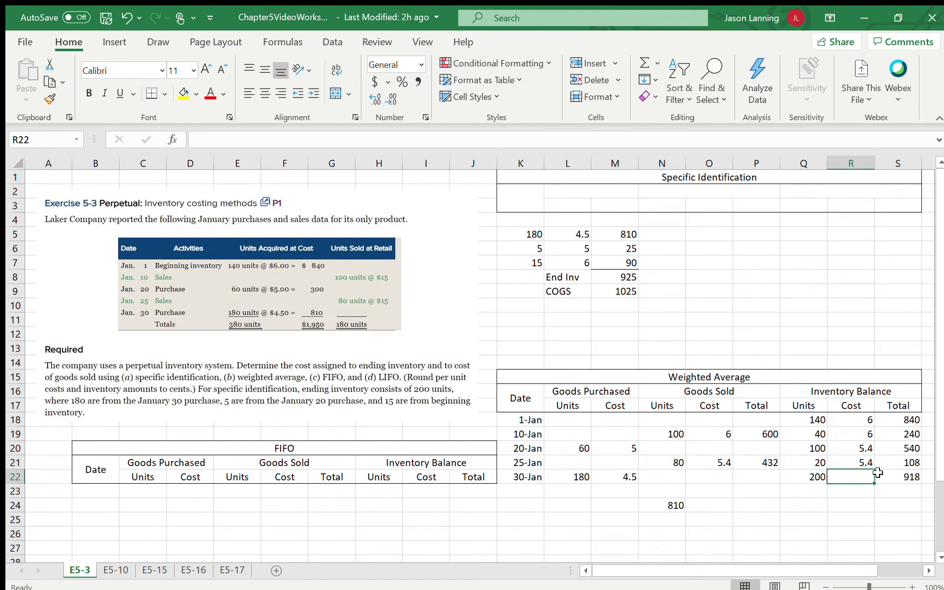
pyautogui.write('=')
pyautogui.click(895, 478)
pyautogui.write('/')
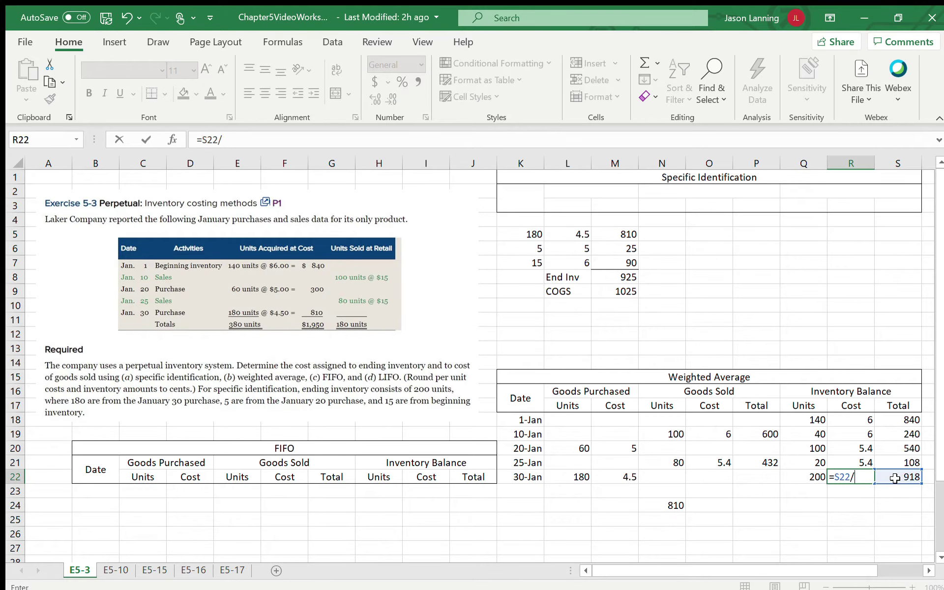
pyautogui.click(814, 475)
pyautogui.press('Return')
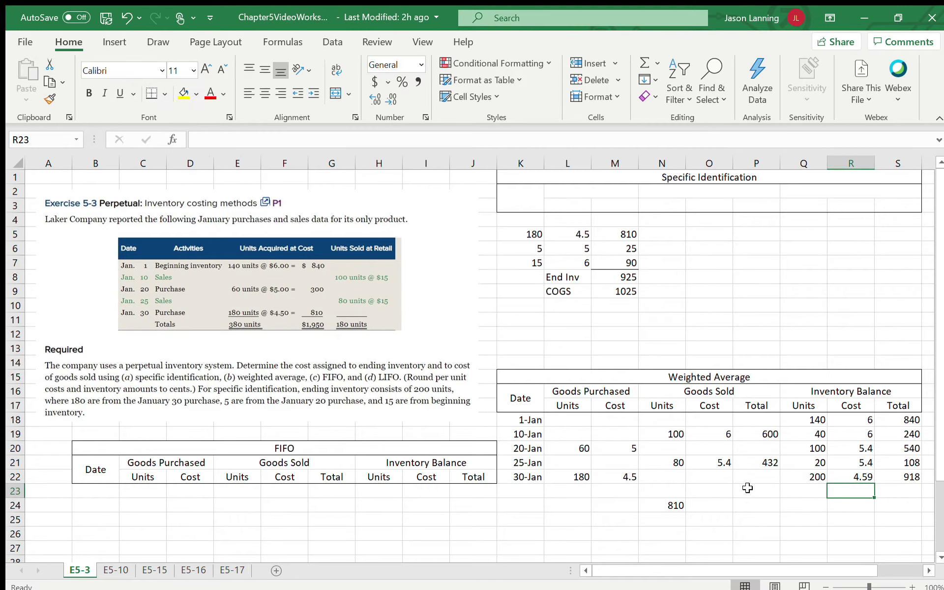
# Step: Clear the helper calculation from N24
pyautogui.click(678, 509)
pyautogui.press('Delete')
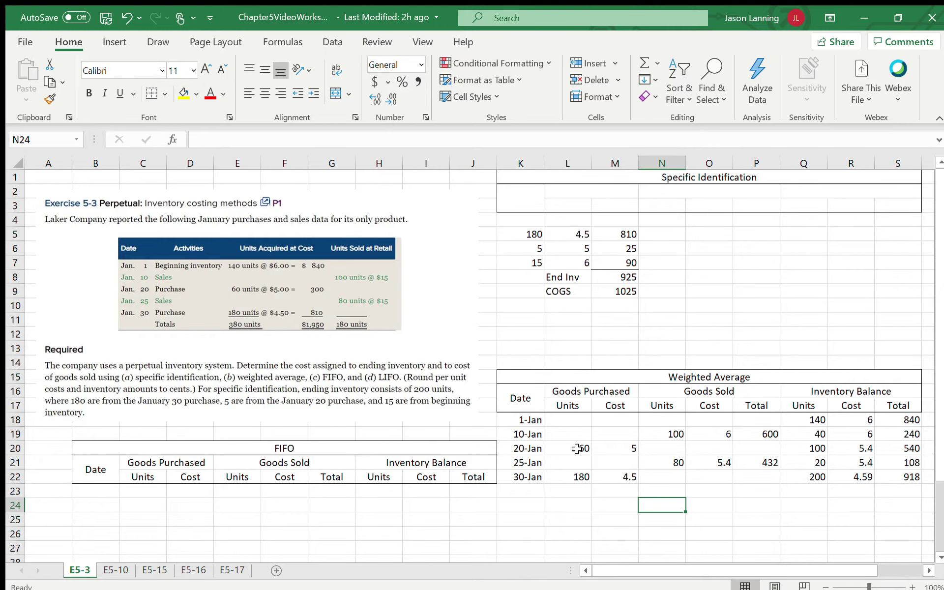
# Step: Total the weighted average goods sold in P23 with the formula =P19+P21 and label it COGS in O23
pyautogui.scroll(-2, 632, 443)
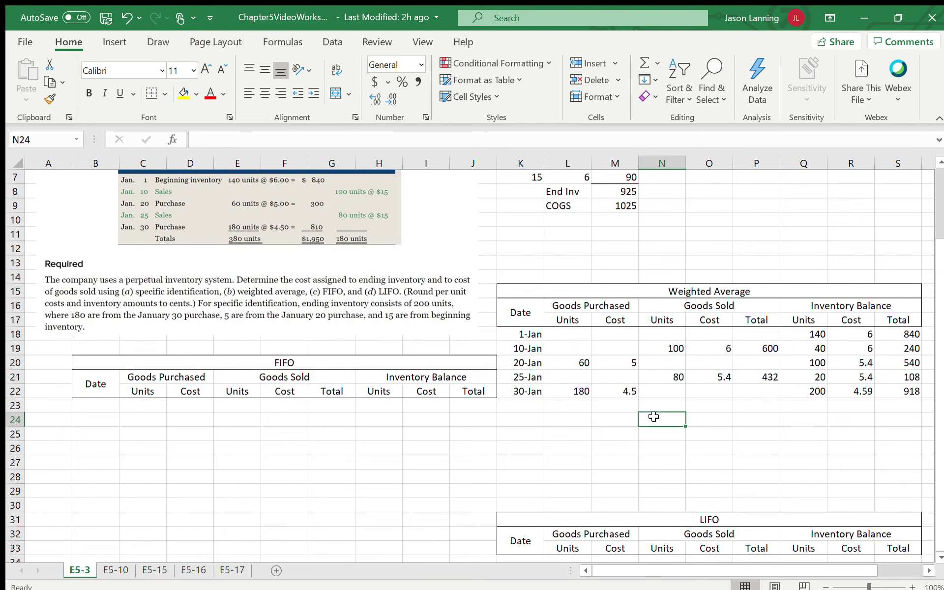
pyautogui.click(755, 405)
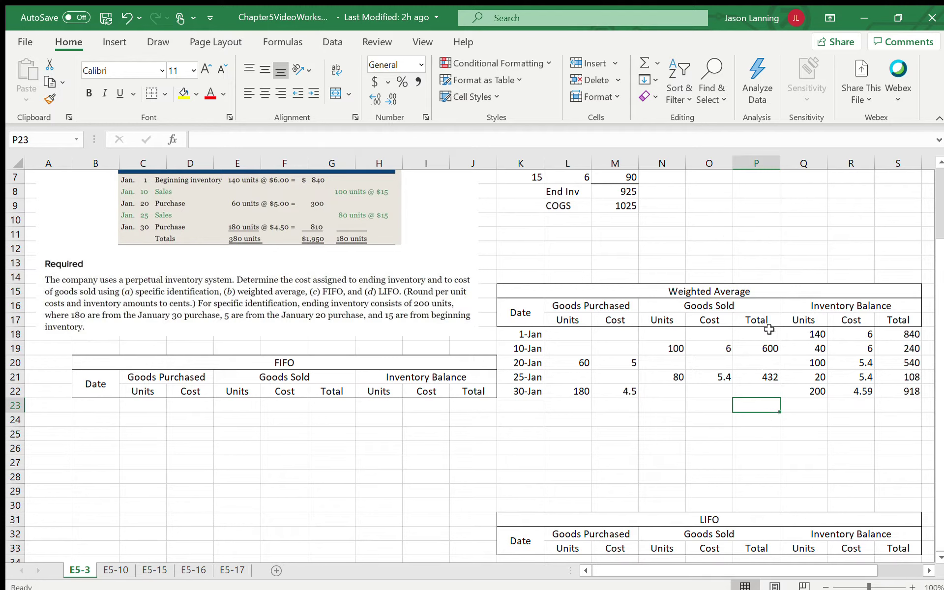
pyautogui.write('=')
pyautogui.click(767, 349)
pyautogui.write('+')
pyautogui.click(763, 382)
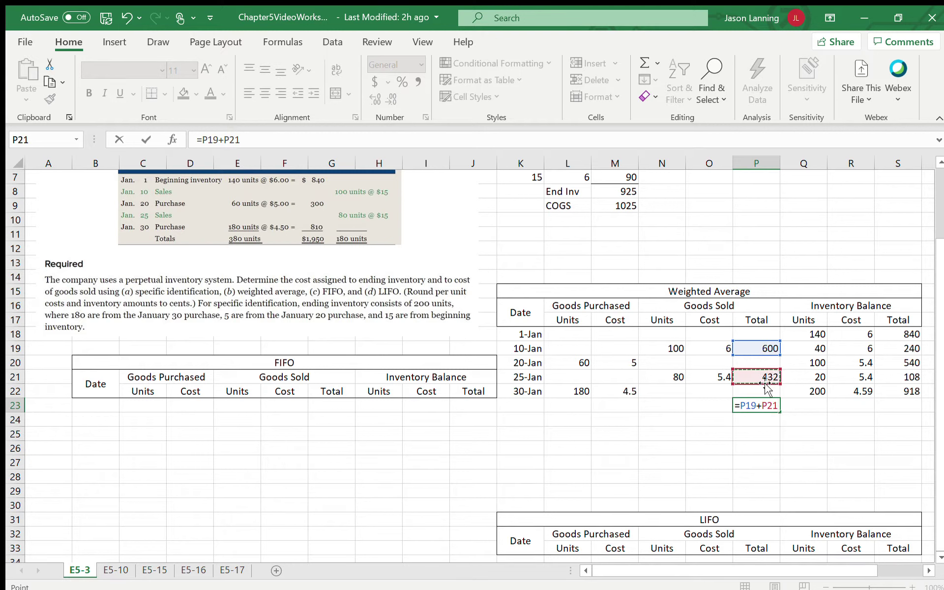
pyautogui.press('Return')
pyautogui.click(702, 407)
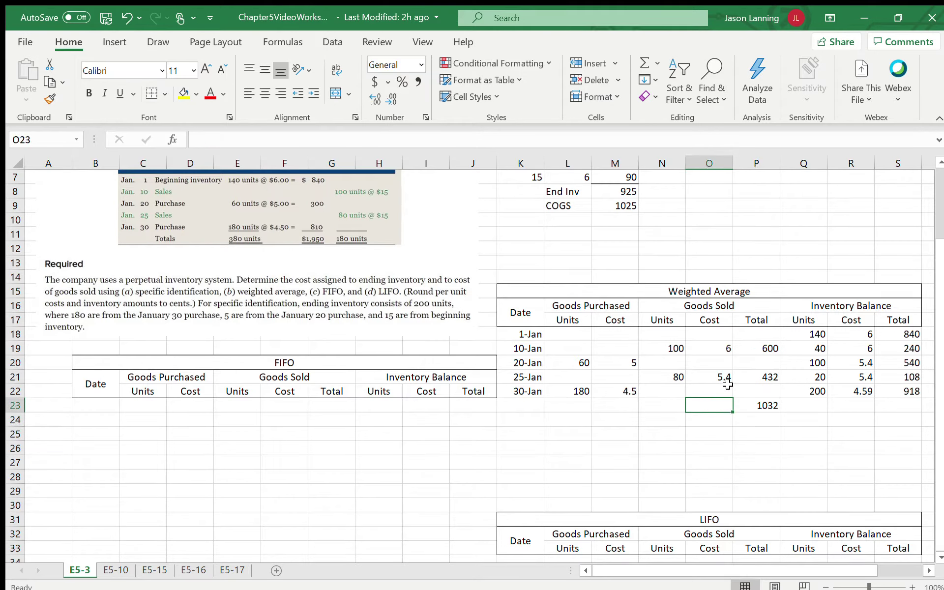
pyautogui.write('COGS')
pyautogui.press('Return')
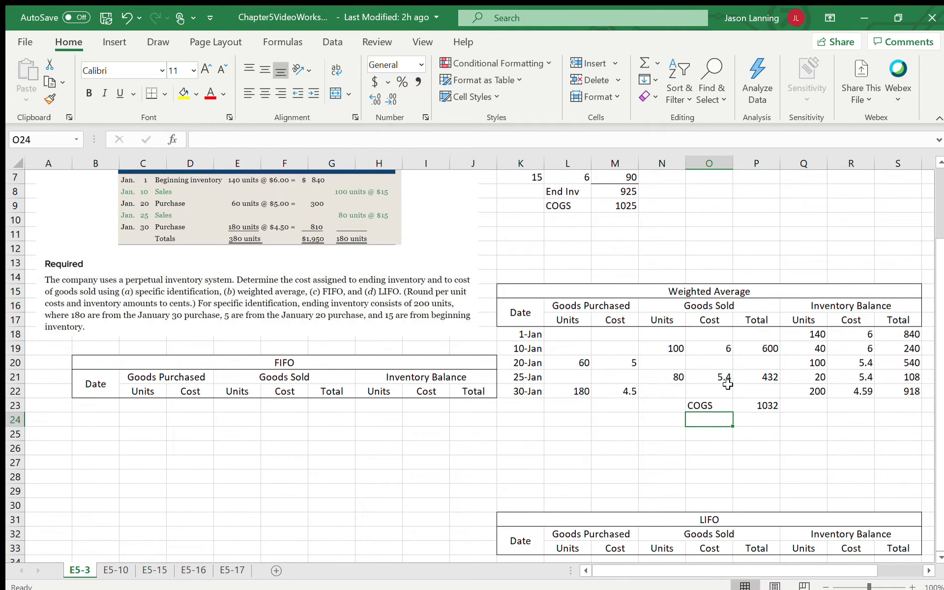
# Step: Label O24 as End Inv, link P24 to the January 30 balance total with =S22, and check the sum of P23:P24
pyautogui.scroll(1, 728, 385)
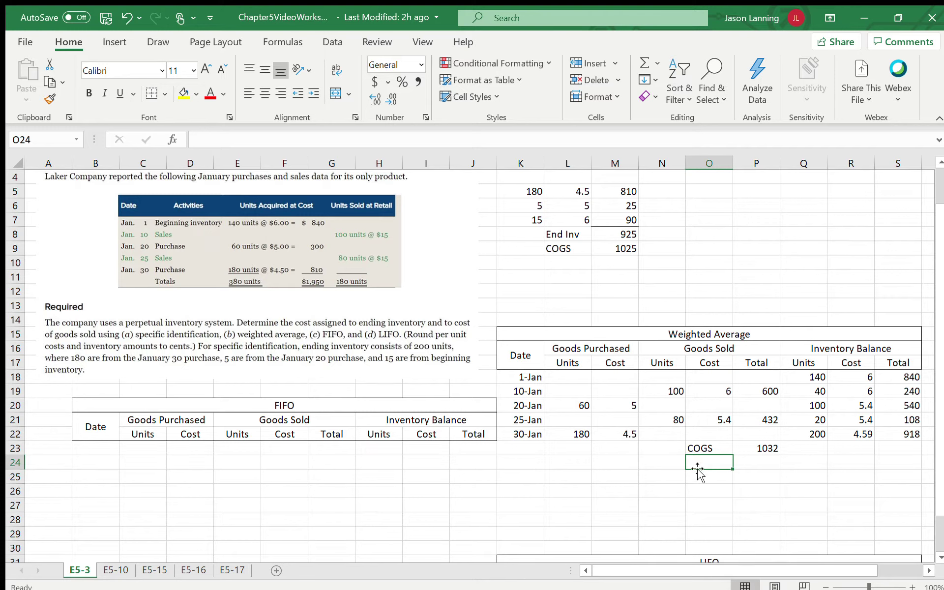
pyautogui.write('End Inv')
pyautogui.press('Return')
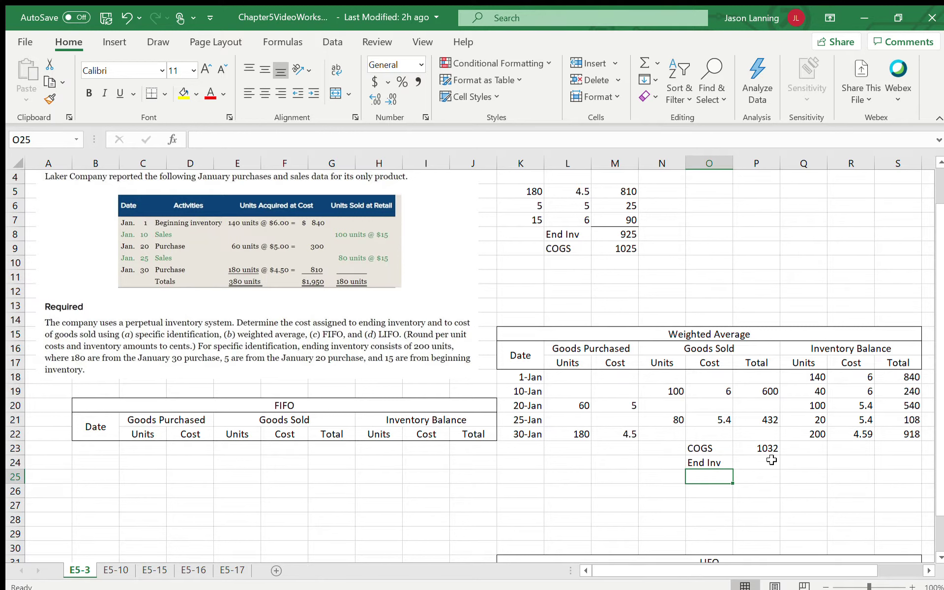
pyautogui.click(765, 462)
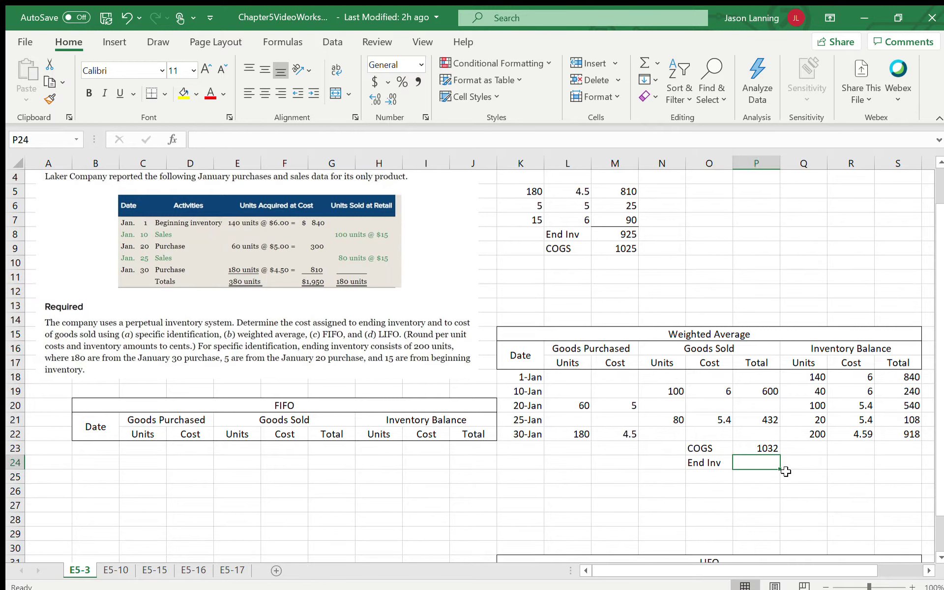
pyautogui.write('=')
pyautogui.click(887, 434)
pyautogui.press('Return')
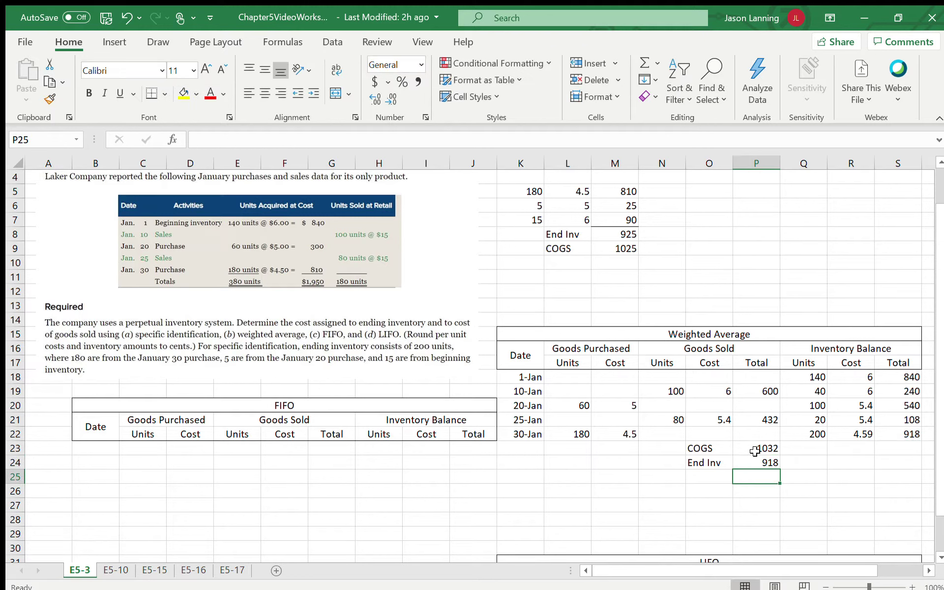
pyautogui.moveTo(755, 448); pyautogui.dragTo(756, 462)
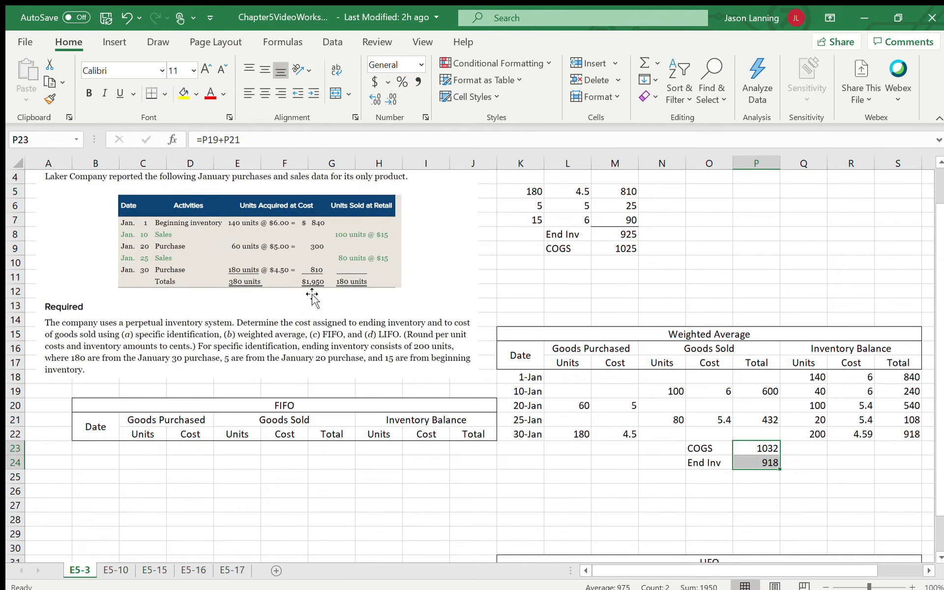
# Step: Delete the blank cells K10:S13 above the Weighted Average table, shifting the cells below up
pyautogui.scroll(1, 413, 362)
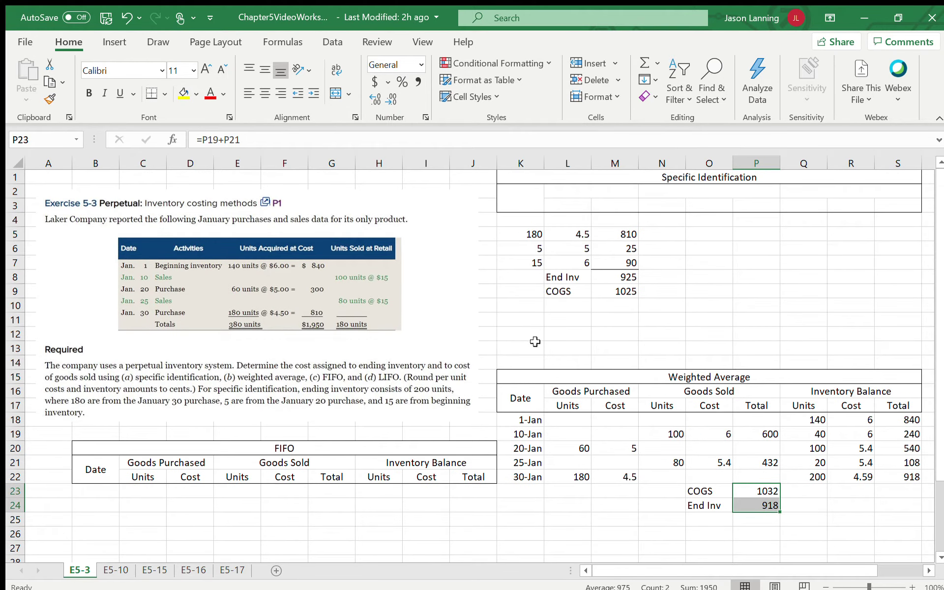
pyautogui.moveTo(524, 306); pyautogui.dragTo(904, 342)
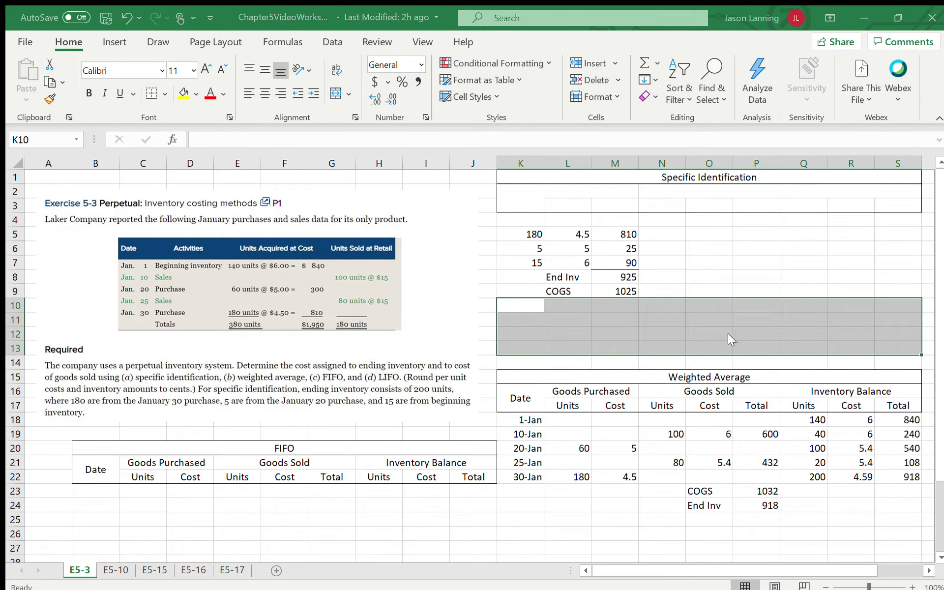
pyautogui.hotkey('ctrl', '-')
pyautogui.press('Return')
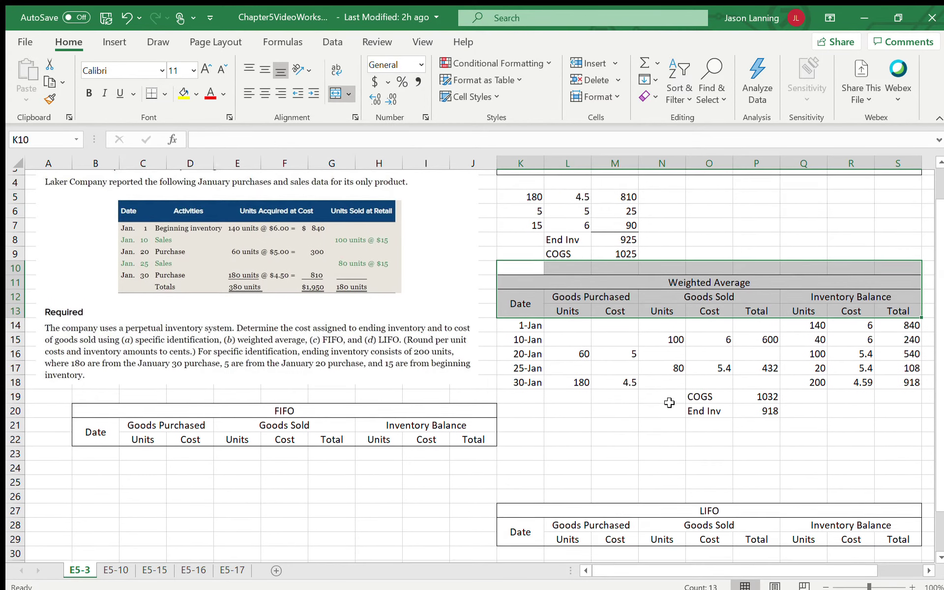
# Step: Delete the blank cells K21:S25 above the LIFO table, shifting the cells below up
pyautogui.scroll(-2, 670, 400)
pyautogui.click(529, 381)
pyautogui.moveTo(530, 382); pyautogui.dragTo(899, 430)
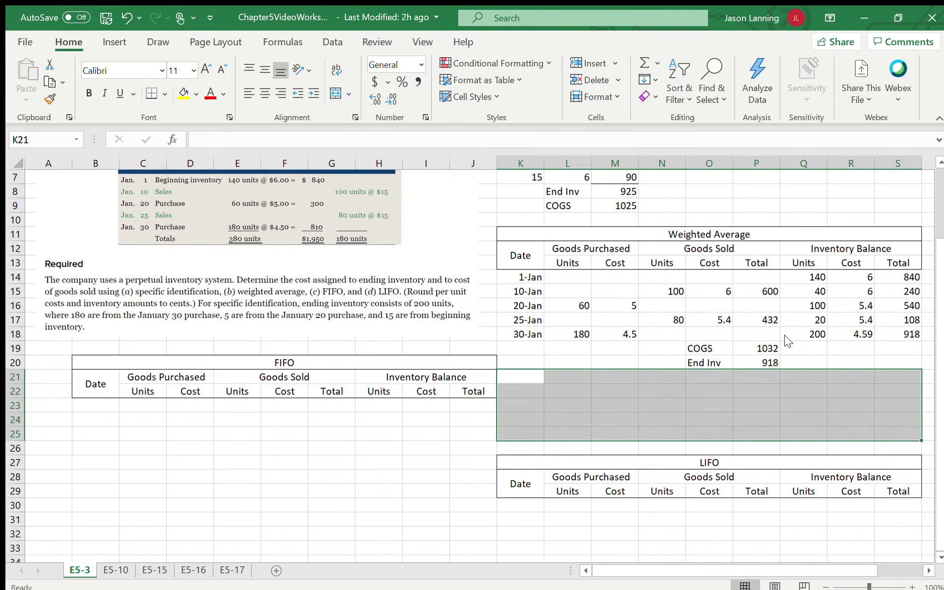
pyautogui.hotkey('ctrl', '-')
pyautogui.press('Return')
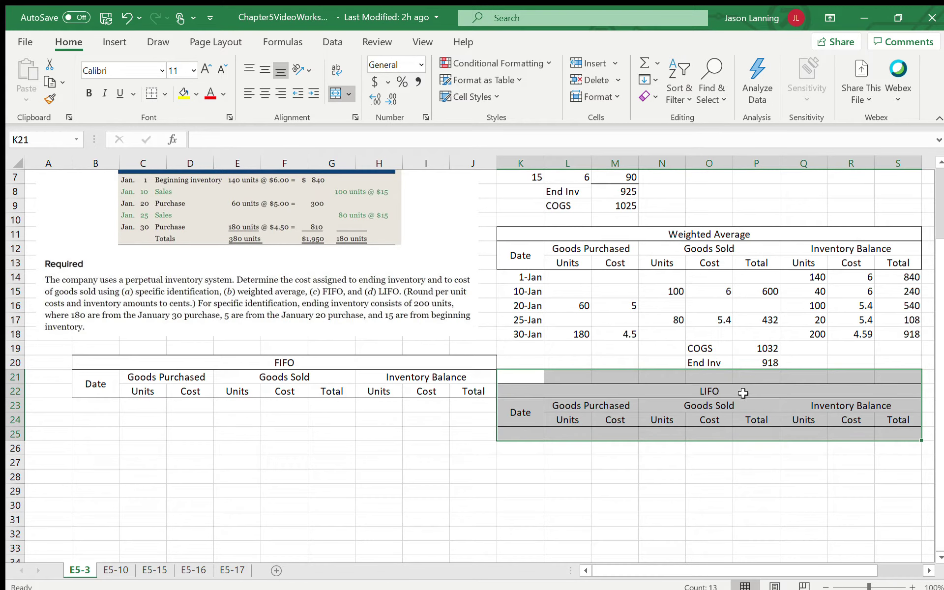
pyautogui.click(648, 473)
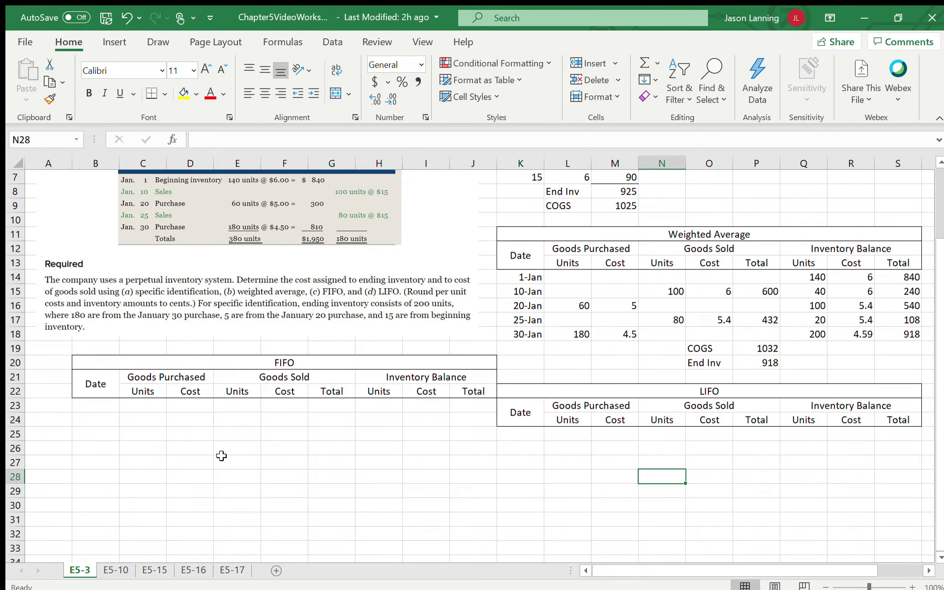
# Step: Record the FIFO beginning balance in row 23 with date 1/1, 140 units, unit cost 6 and the total formula =H23*I23
pyautogui.click(97, 410)
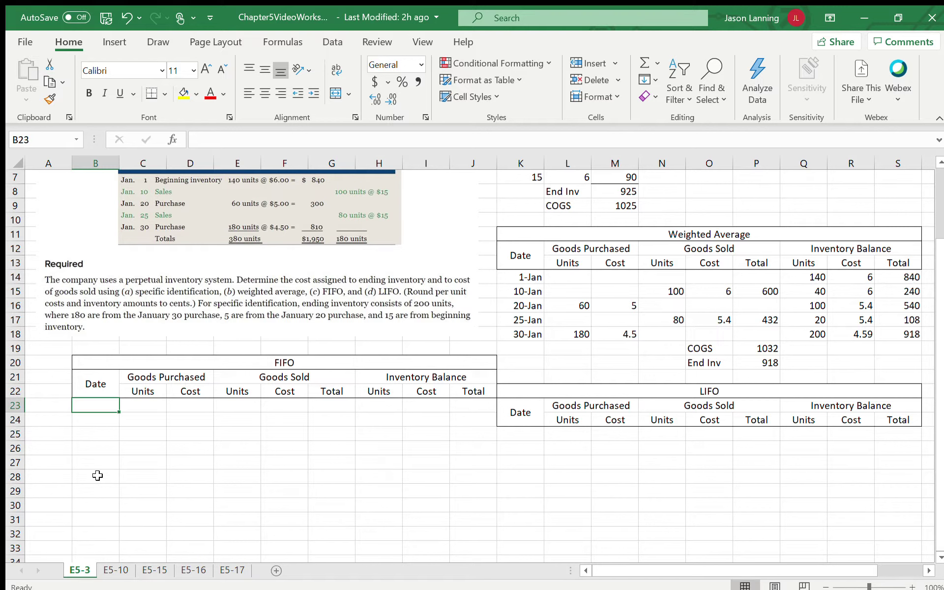
pyautogui.write('1/1')
pyautogui.press('Tab')
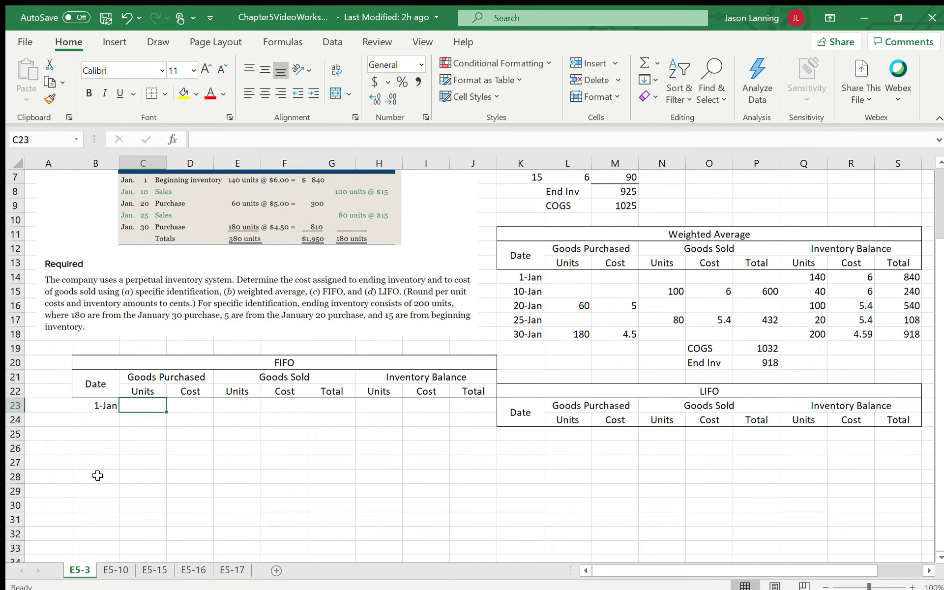
pyautogui.press('Tab')
pyautogui.press('Tab')
pyautogui.press('Tab')
pyautogui.press('Tab')
pyautogui.press('Tab')
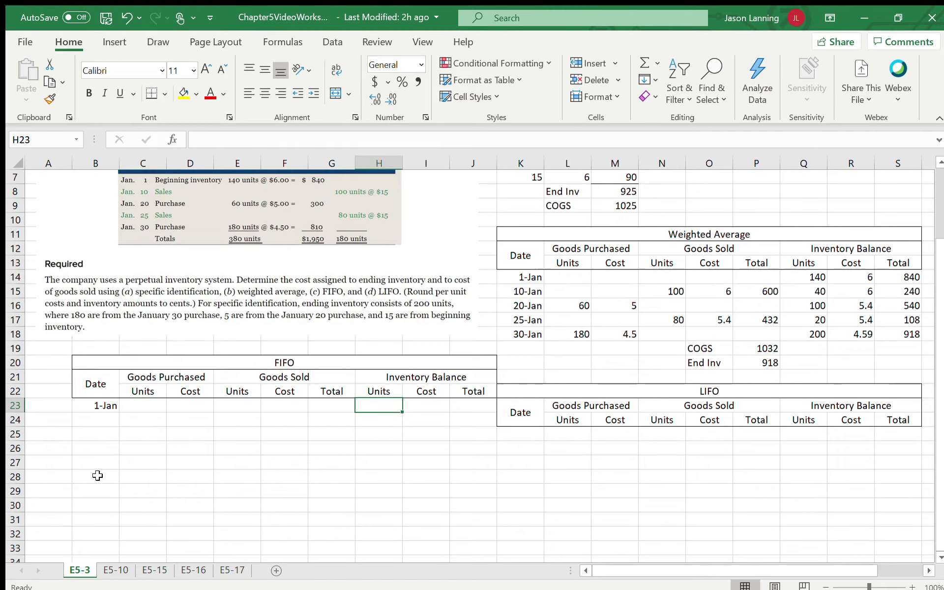
pyautogui.write('140')
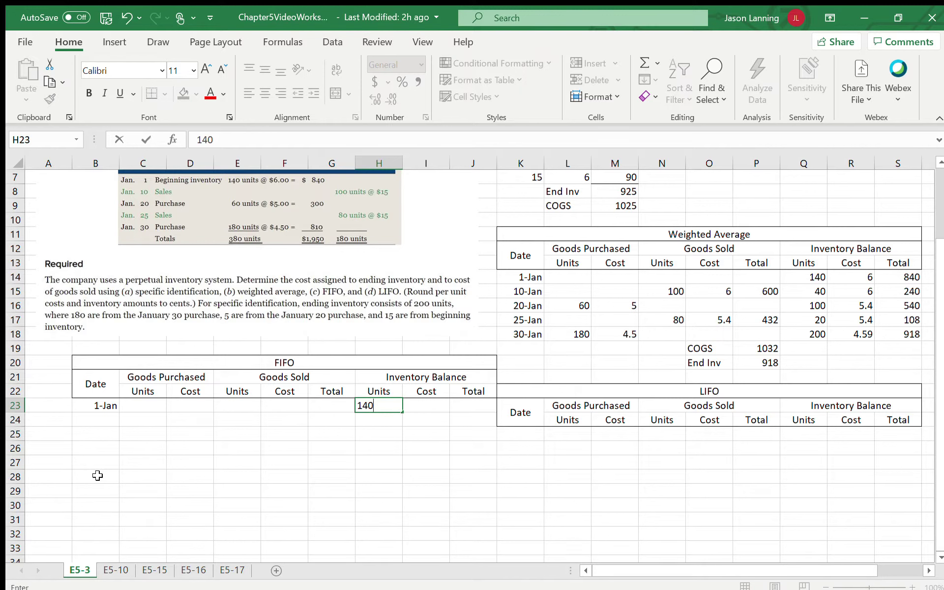
pyautogui.press('Tab')
pyautogui.write('6')
pyautogui.press('Tab')
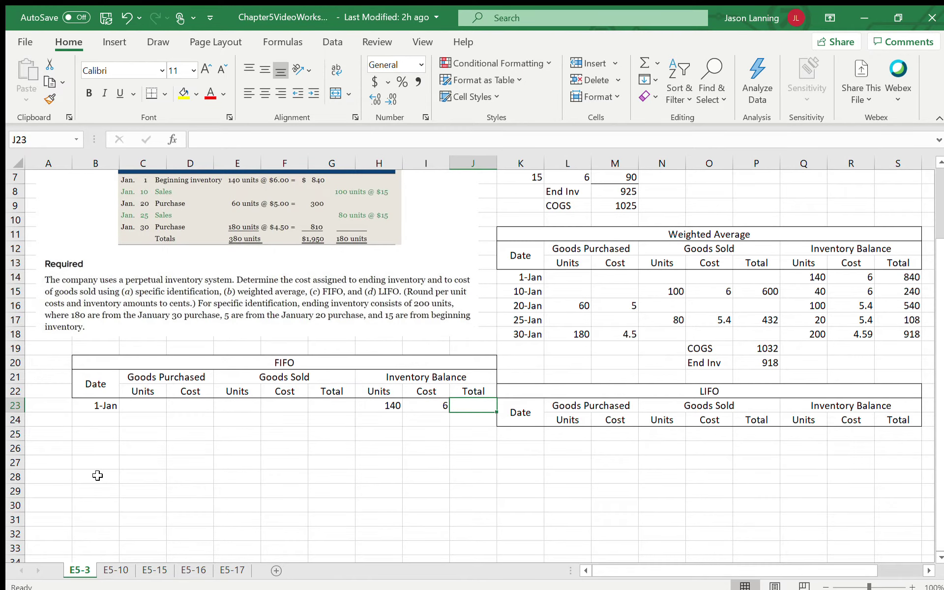
pyautogui.write('=H23*I23')
pyautogui.press('Return')
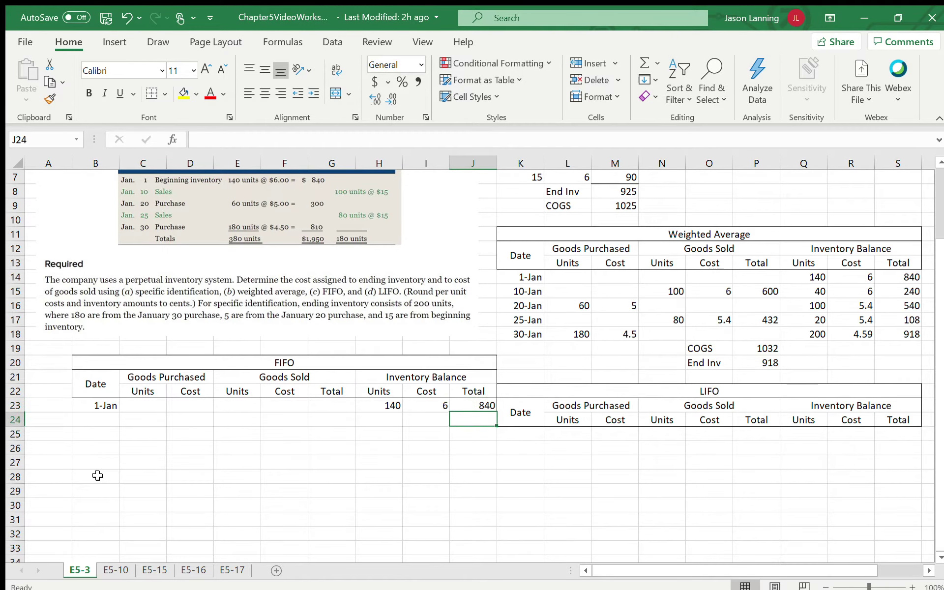
# Step: Enter the date 1/10 in B24 as the next FIFO row
pyautogui.press('Left')
pyautogui.press('Left')
pyautogui.press('Left')
pyautogui.press('Left')
pyautogui.press('Left')
pyautogui.press('Left')
pyautogui.press('Left')
pyautogui.press('Left')
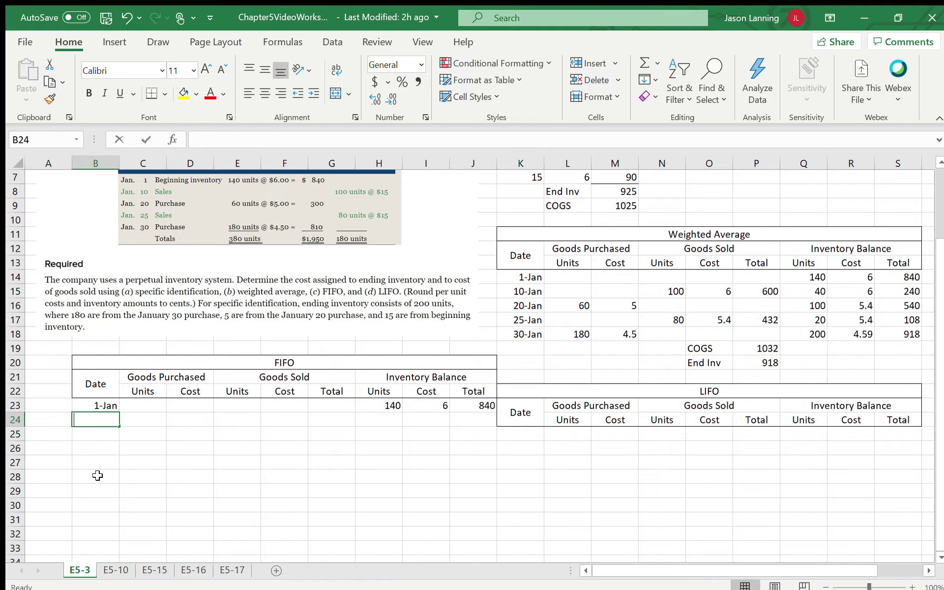
pyautogui.write('1/10')
# Step: Record the January 10 FIFO sale in row 24 as 100 units at a cost of 6 with a total of 600
pyautogui.press('Tab')
pyautogui.press('Right')
pyautogui.press('Right')
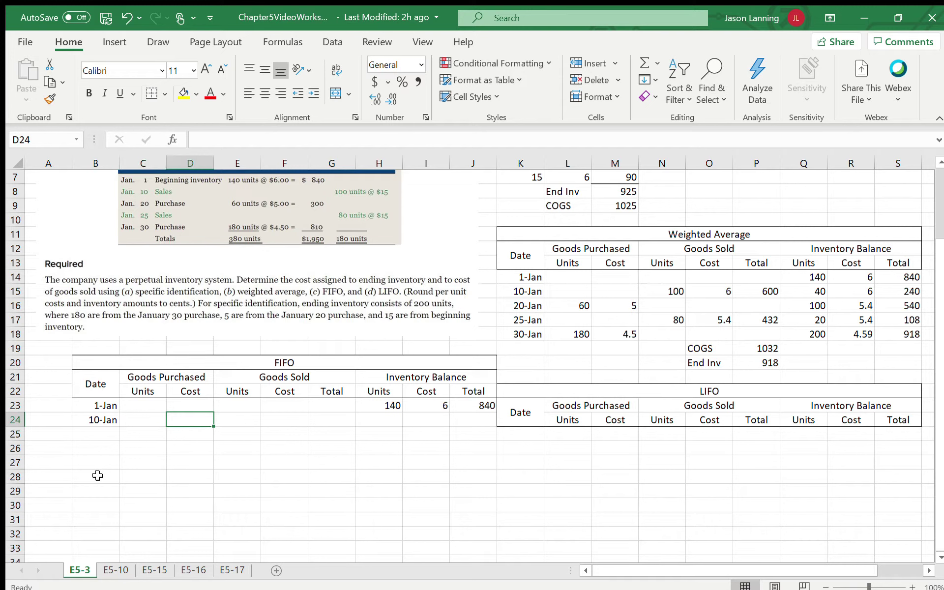
pyautogui.press('Left')
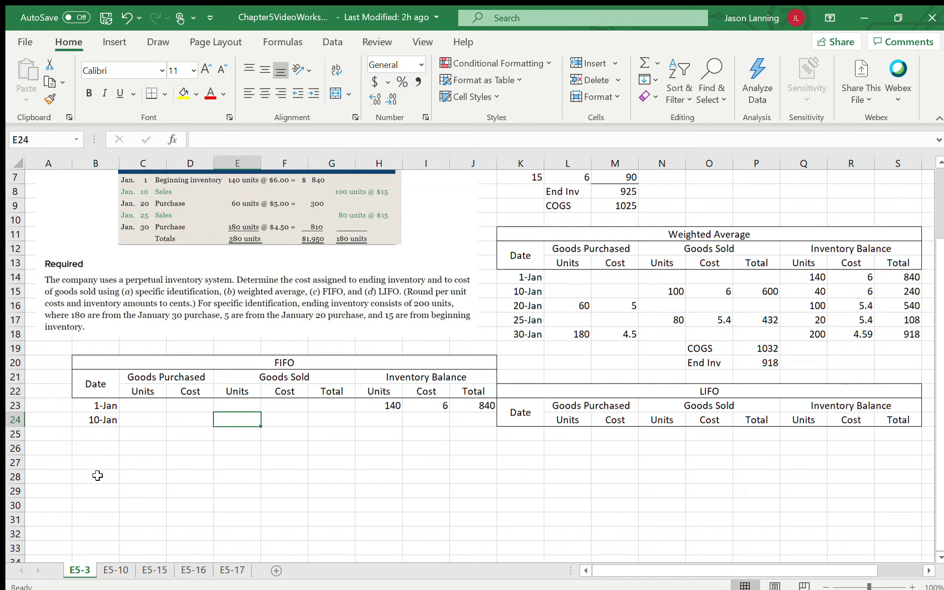
pyautogui.write('100')
pyautogui.press('Tab')
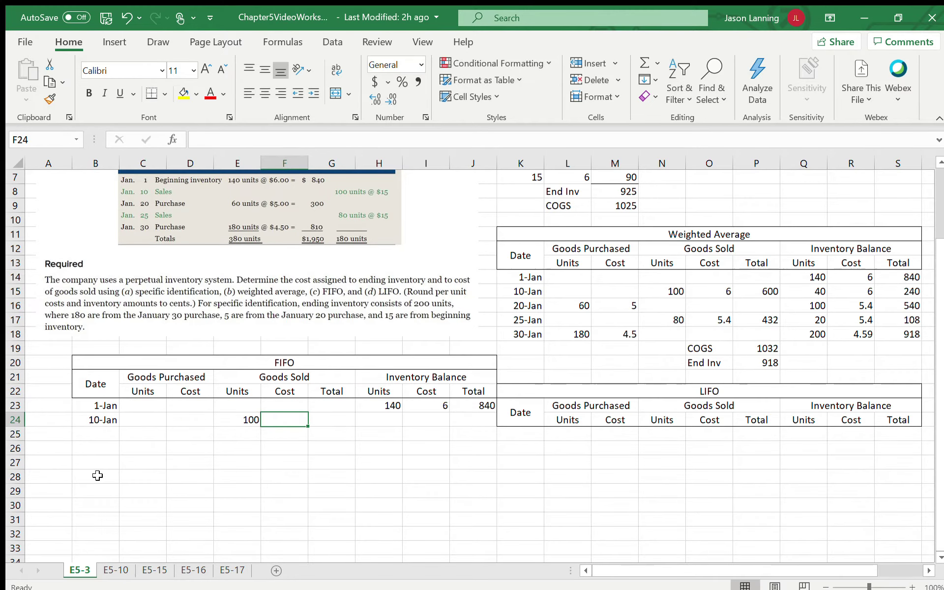
pyautogui.write('6')
pyautogui.press('Tab')
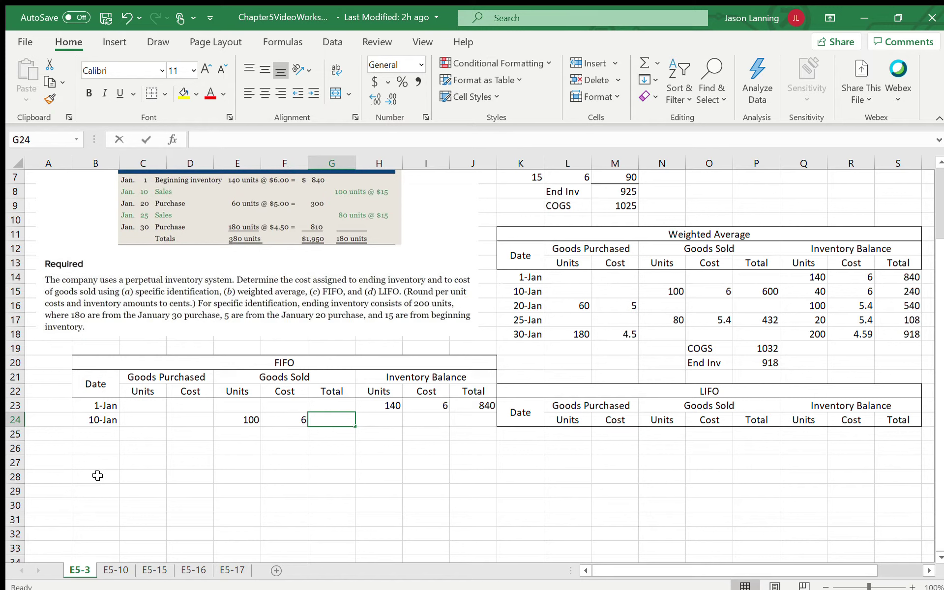
pyautogui.write('=')
pyautogui.press('BackSpace')
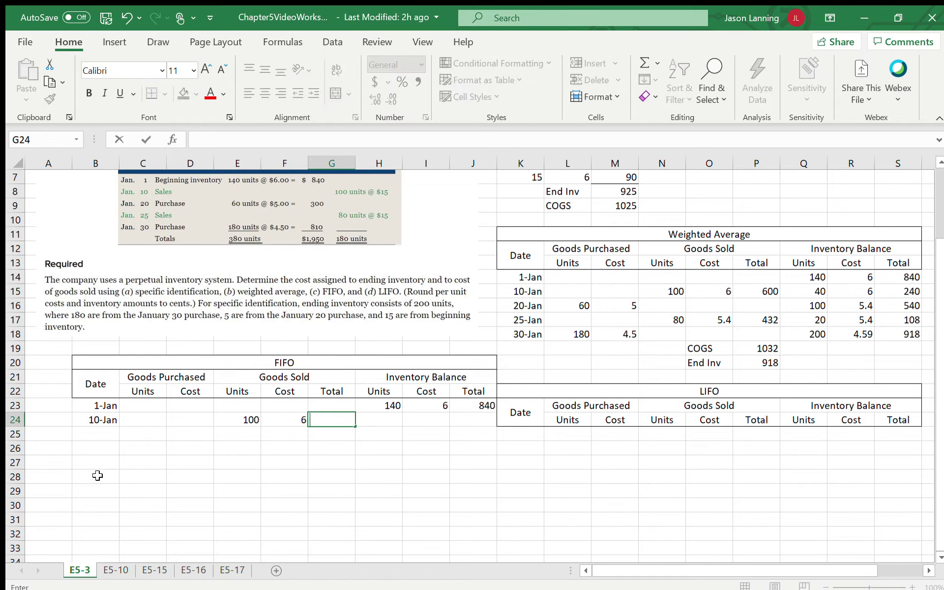
pyautogui.write('6000')
pyautogui.press('Return')
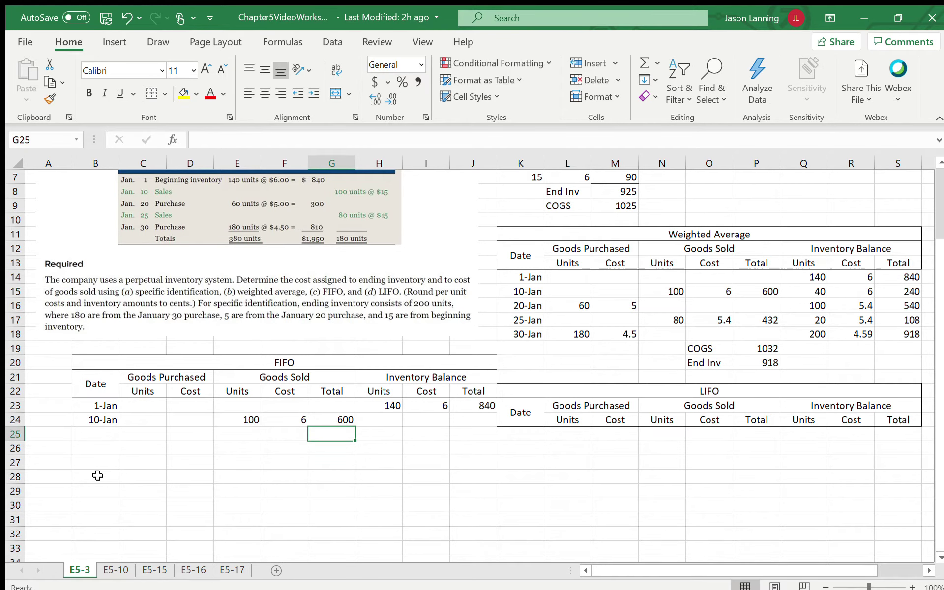
# Step: Fill the January 10 FIFO inventory balance with 40 units, unit cost 6 and the total formula =H24*I24
pyautogui.press('Up')
pyautogui.press('Right')
pyautogui.write('40')
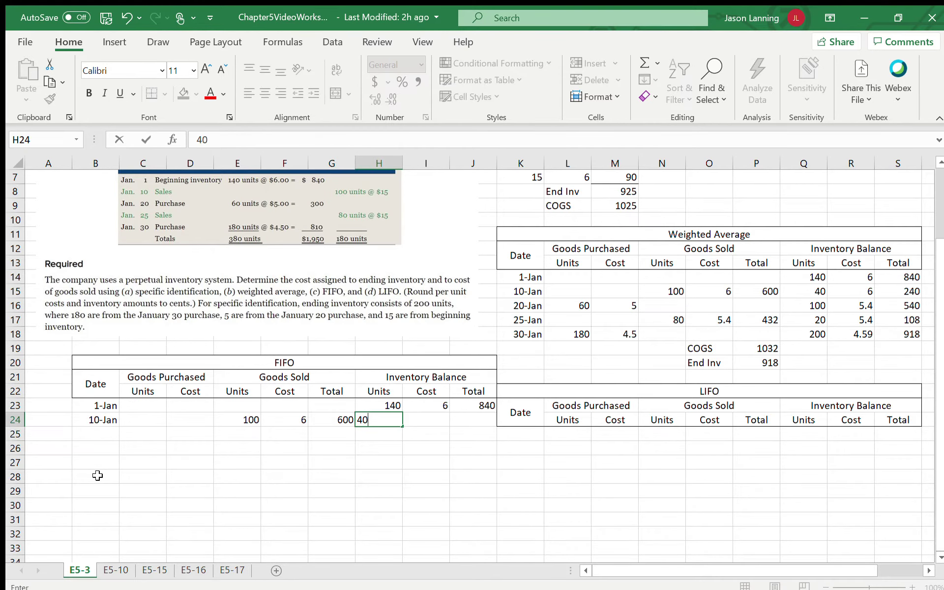
pyautogui.press('Tab')
pyautogui.write('6')
pyautogui.press('Tab')
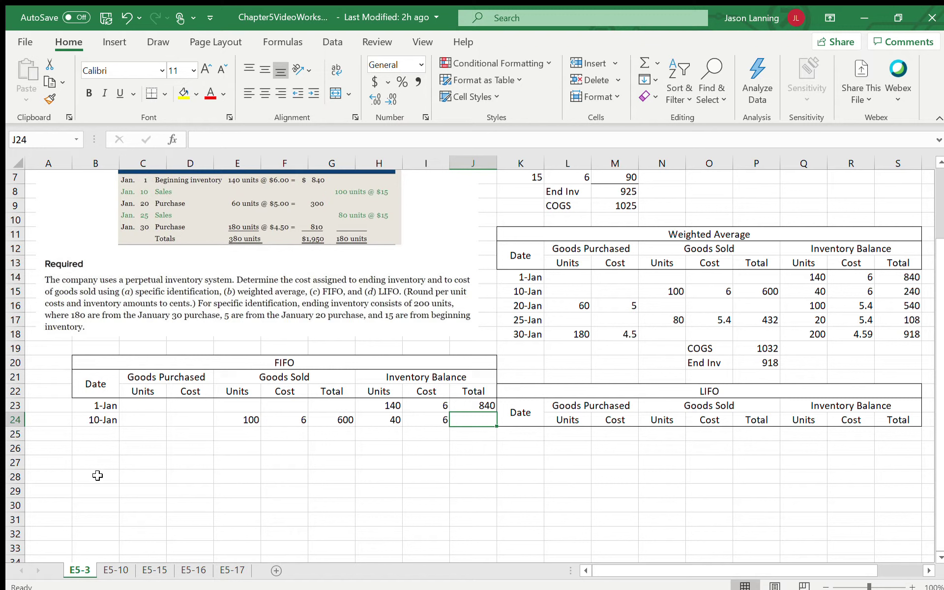
pyautogui.write('=')
pyautogui.scroll(1, 97, 475)
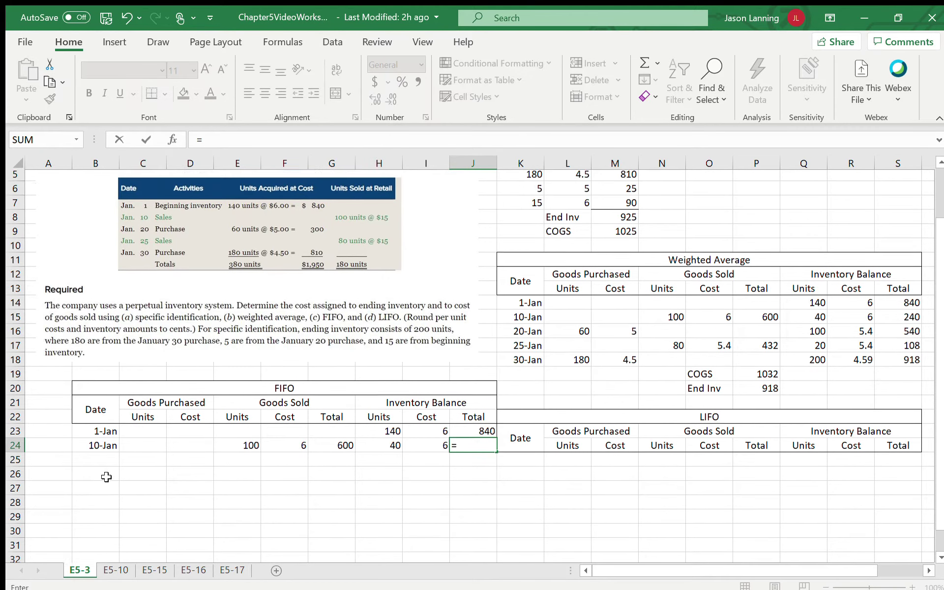
pyautogui.click(392, 465)
pyautogui.write('*')
pyautogui.click(434, 460)
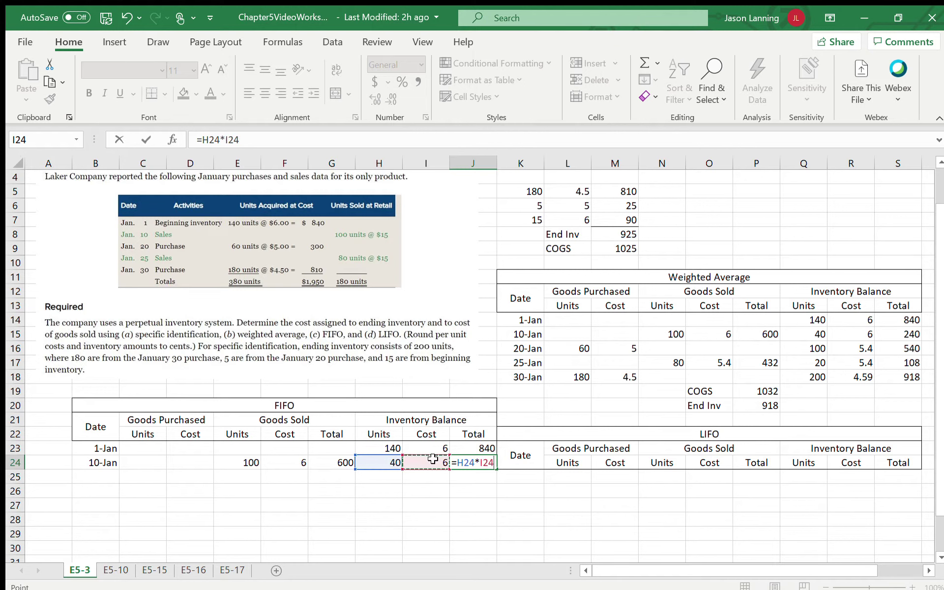
pyautogui.press('Return')
# Step: Record the 1/20 FIFO purchase in row 25 as 60 units at a cost of 5
pyautogui.click(98, 477)
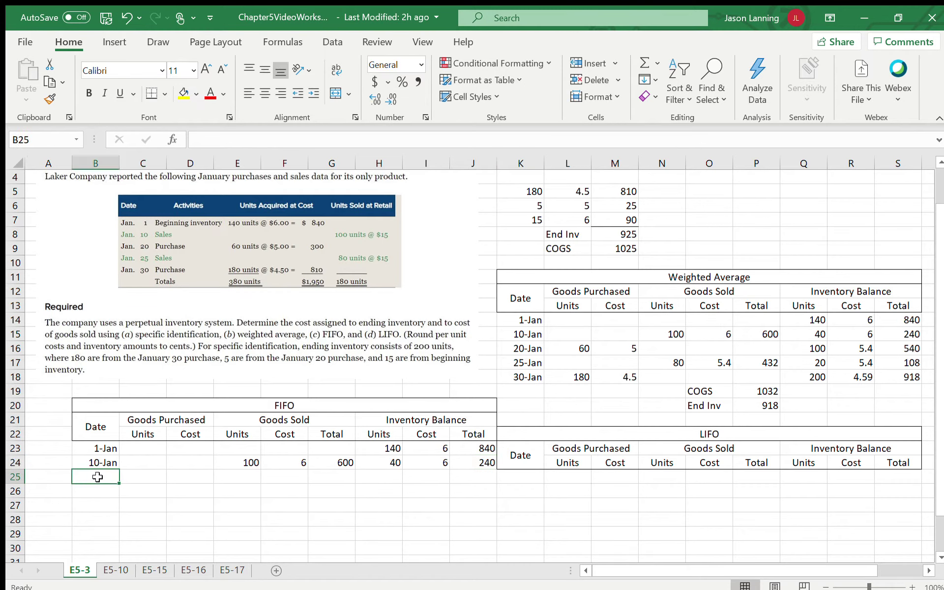
pyautogui.write('1/20')
pyautogui.press('Return')
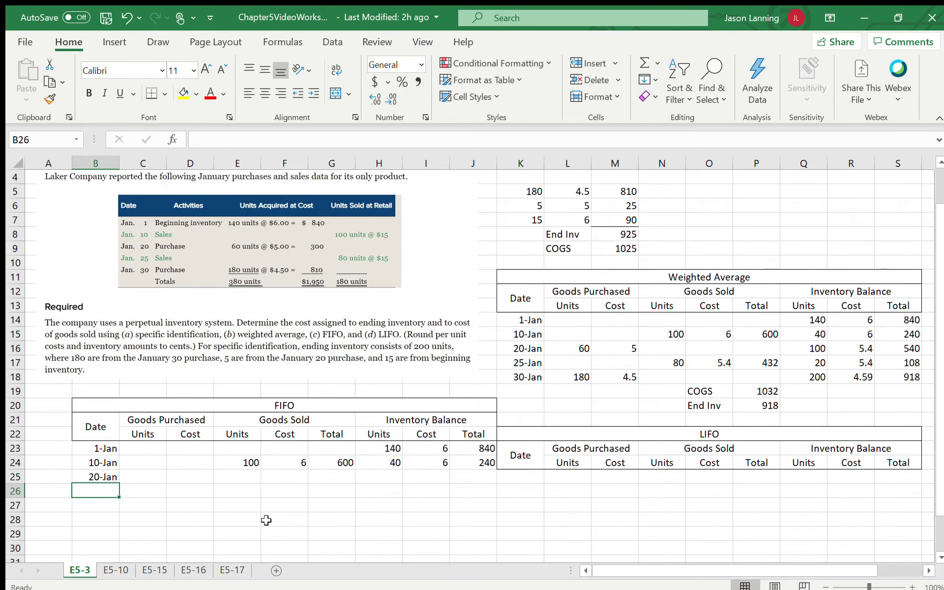
pyautogui.press('Up')
pyautogui.press('Right')
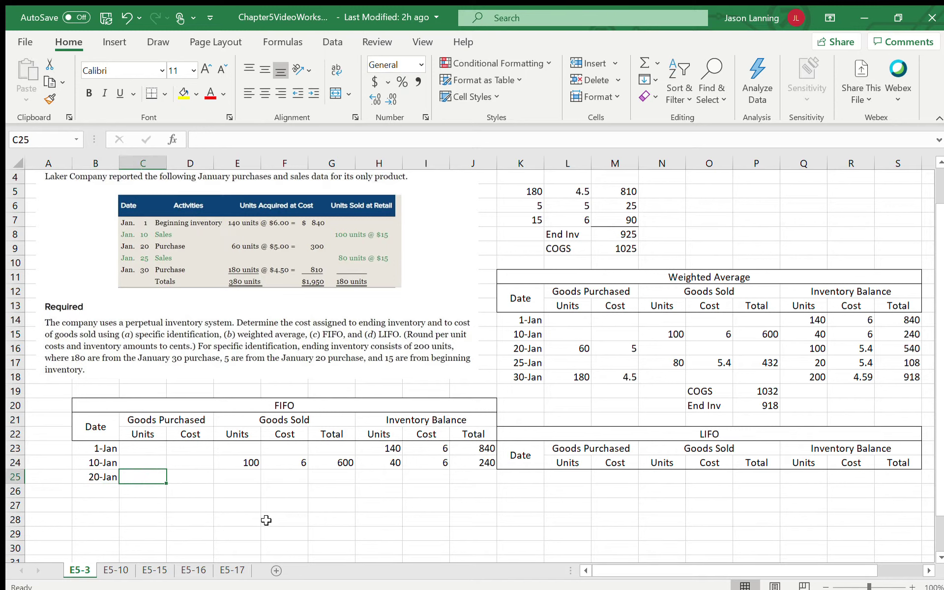
pyautogui.write('60')
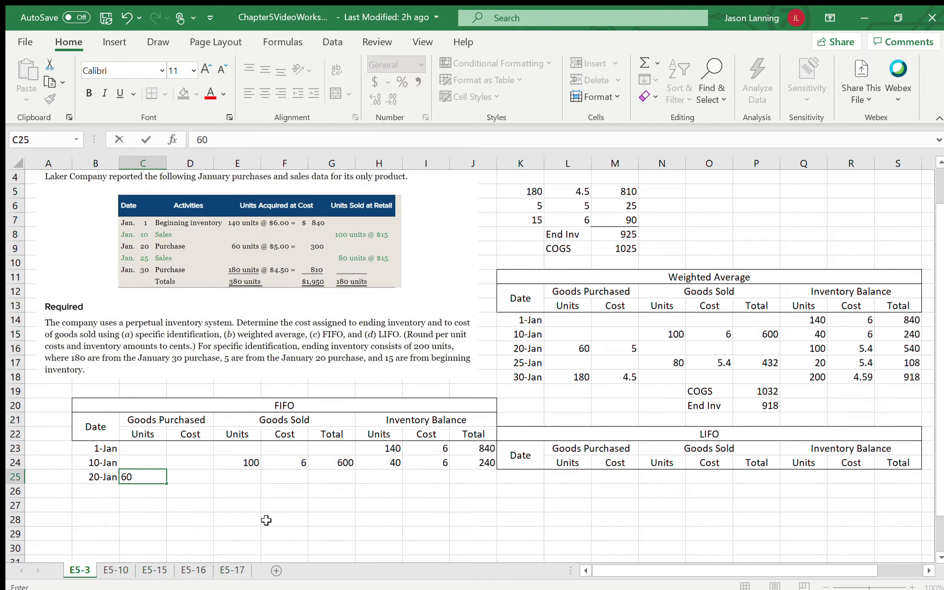
pyautogui.press('Tab')
pyautogui.write('5')
pyautogui.press('Tab')
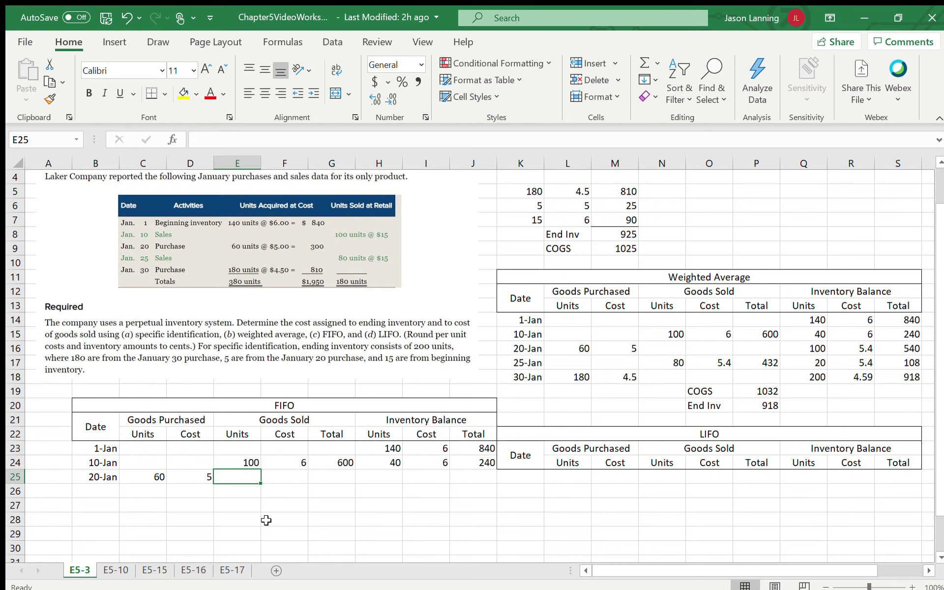
# Step: Add a bottom border under the January 1 and January 10 FIFO rows, B23:J23 and B24:J24
pyautogui.press('Right')
pyautogui.press('Right')
pyautogui.press('Right')
pyautogui.press('Right')
pyautogui.press('Left')
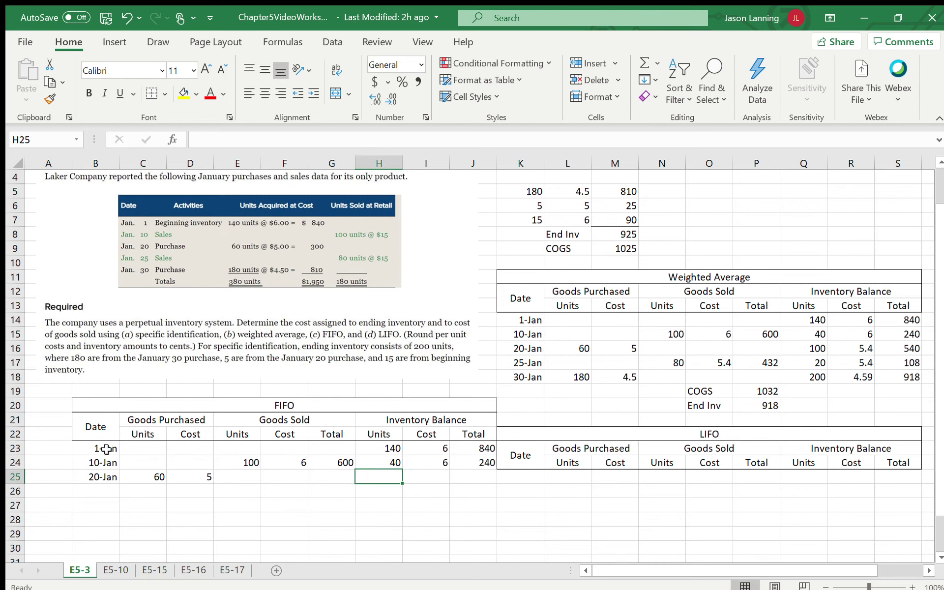
pyautogui.moveTo(107, 449); pyautogui.dragTo(472, 448)
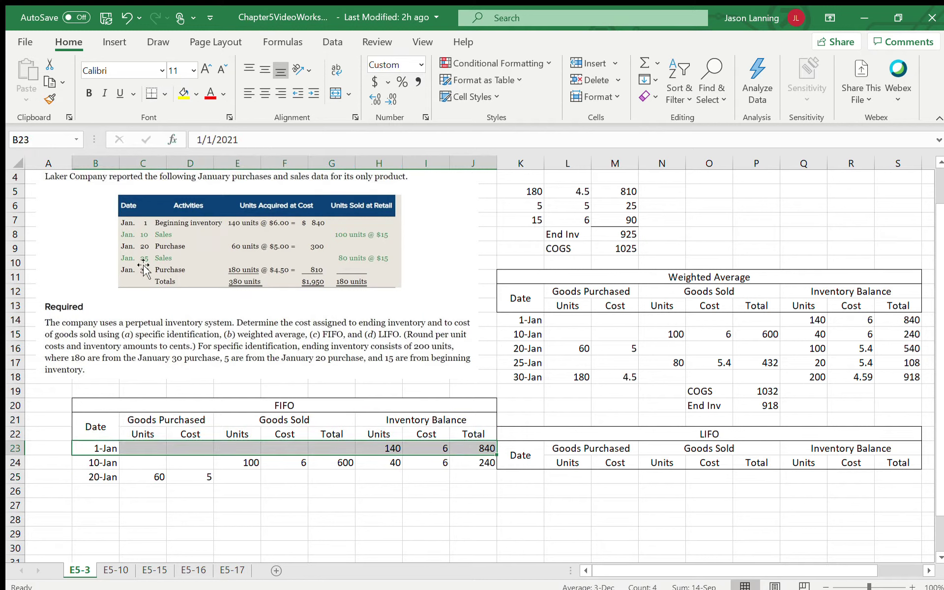
pyautogui.moveTo(88, 460); pyautogui.dragTo(472, 465)
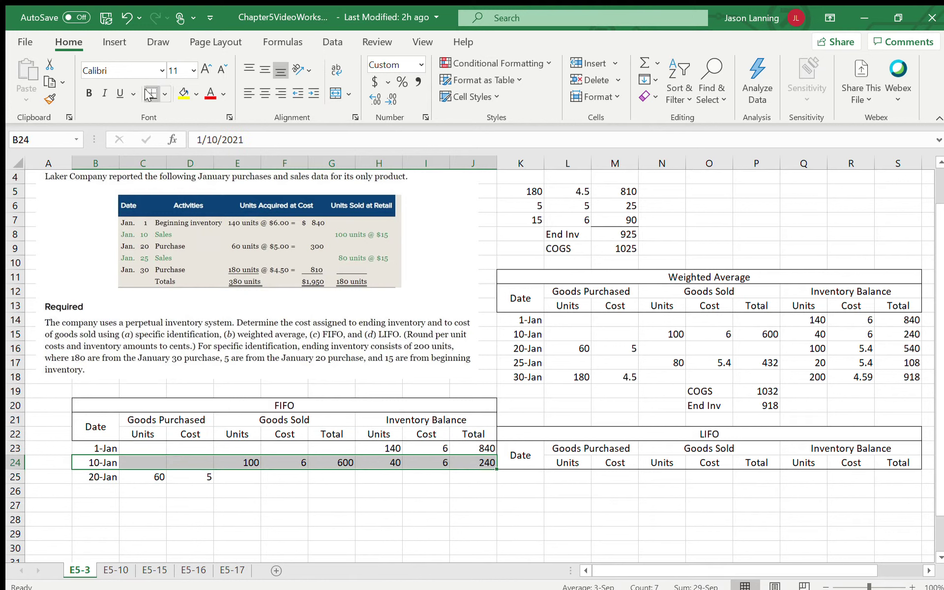
pyautogui.click(345, 505)
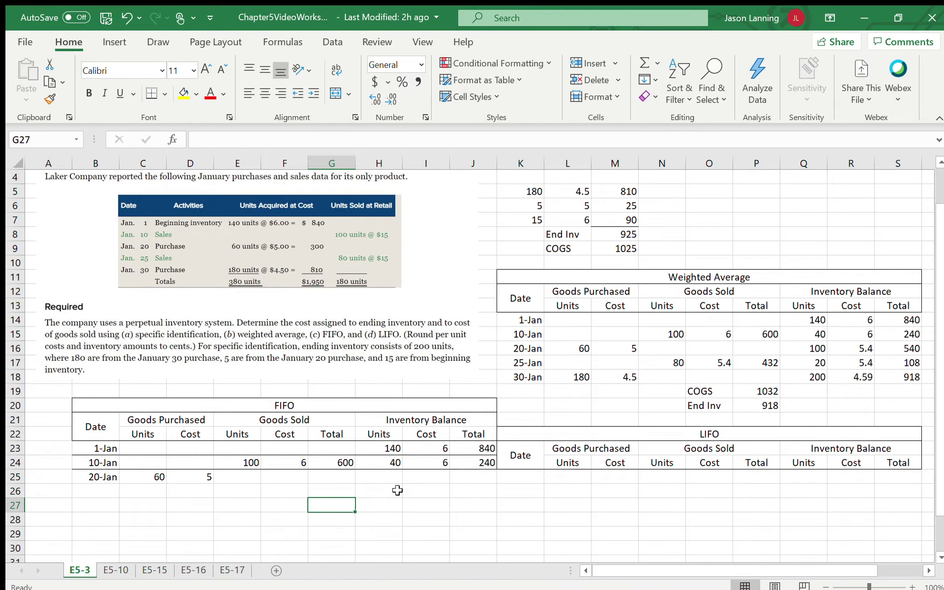
# Step: Enter the January 20 FIFO balance layers, 40 units at 6 and 60 units at 5, and underline B26:J26 with a bottom border
pyautogui.click(386, 479)
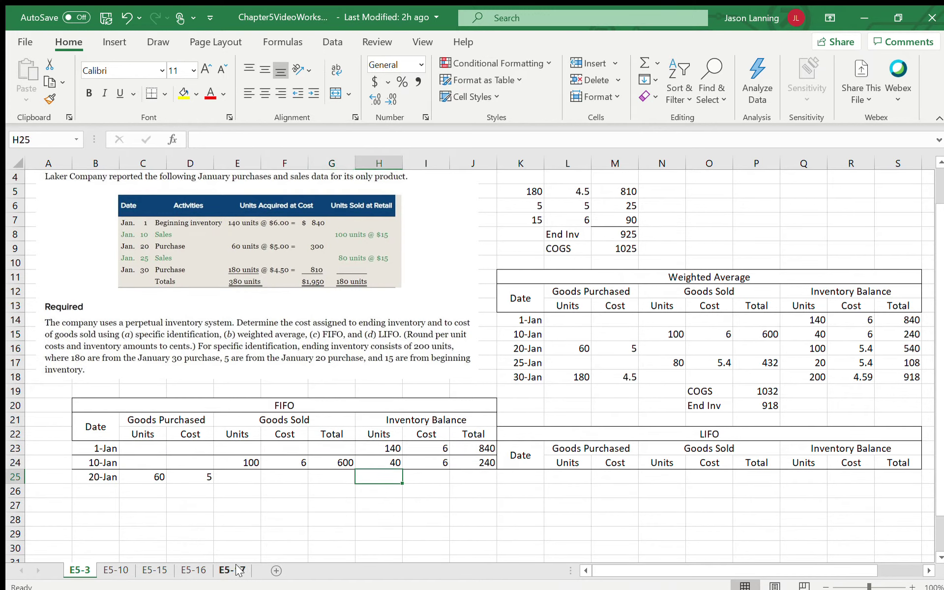
pyautogui.write('40')
pyautogui.press('Tab')
pyautogui.write('6')
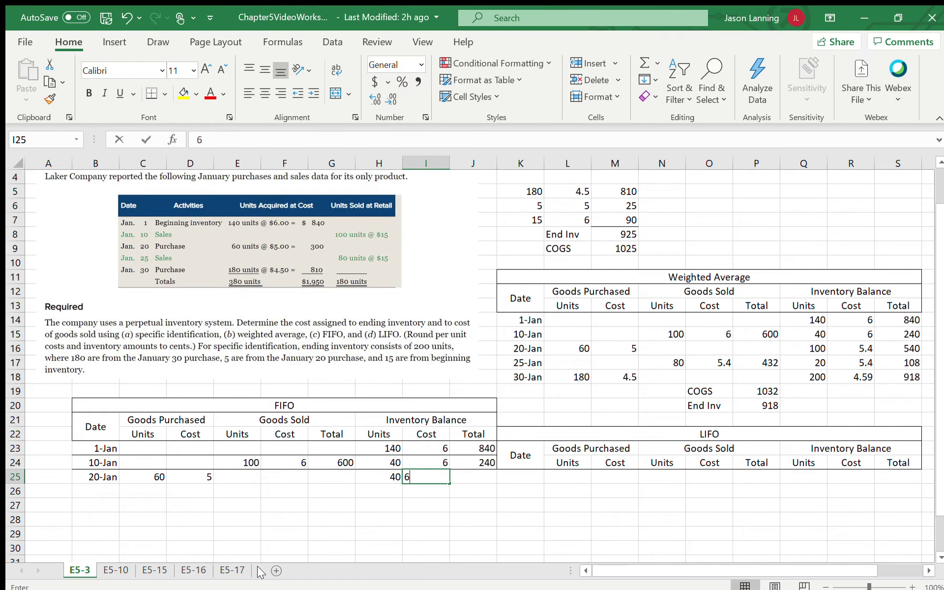
pyautogui.press('Return')
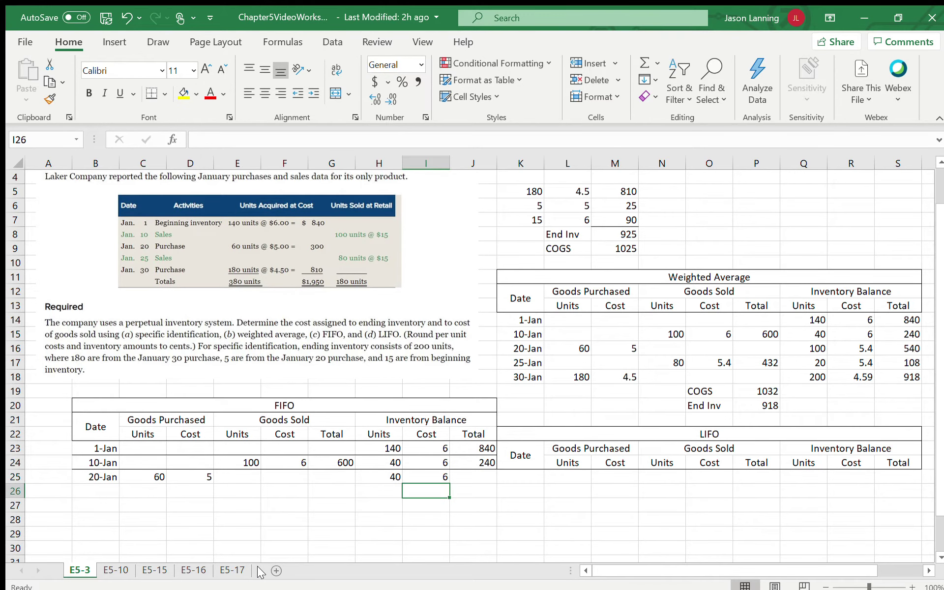
pyautogui.press('Left')
pyautogui.write('60')
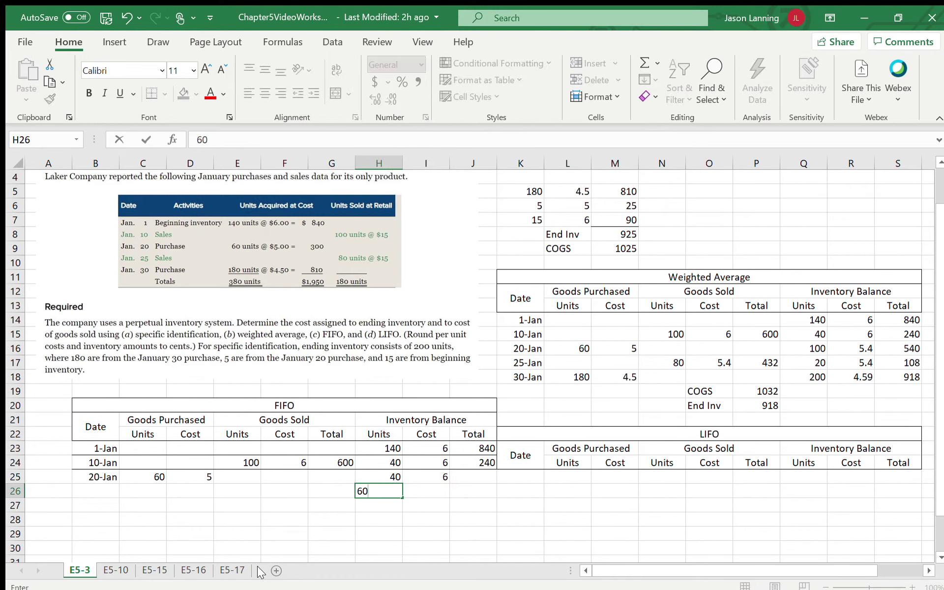
pyautogui.press('Tab')
pyautogui.write('5')
pyautogui.press('Tab')
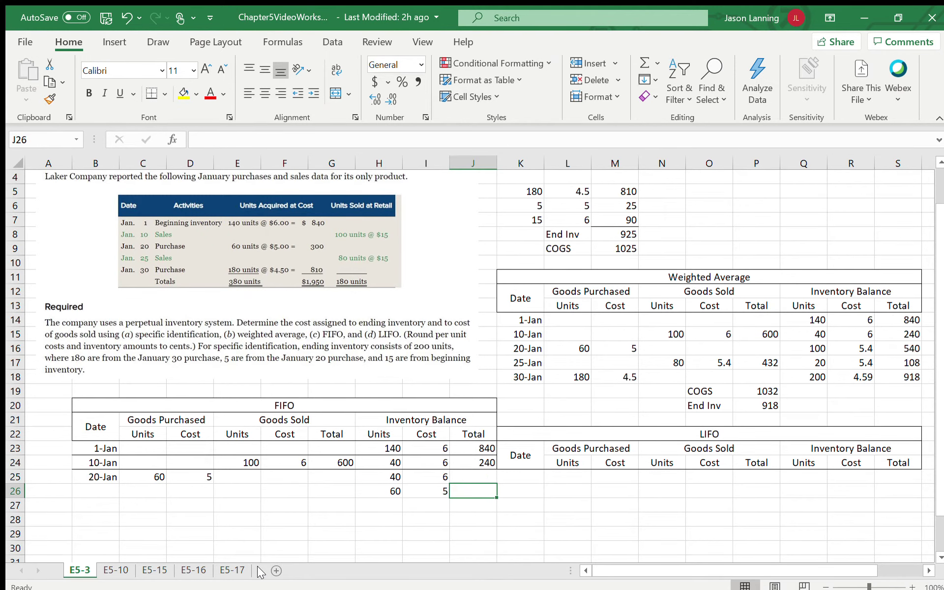
pyautogui.moveTo(123, 489); pyautogui.dragTo(479, 490)
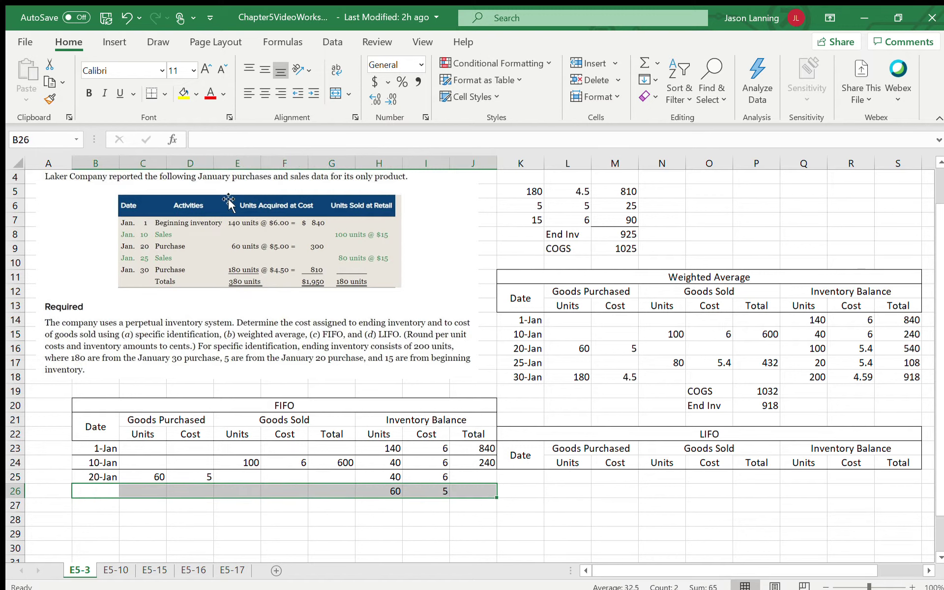
# Step: Calculate the January 20 layer totals with =H25*I25 in J25 and =H26*I26 in J26
pyautogui.click(484, 476)
pyautogui.write('=')
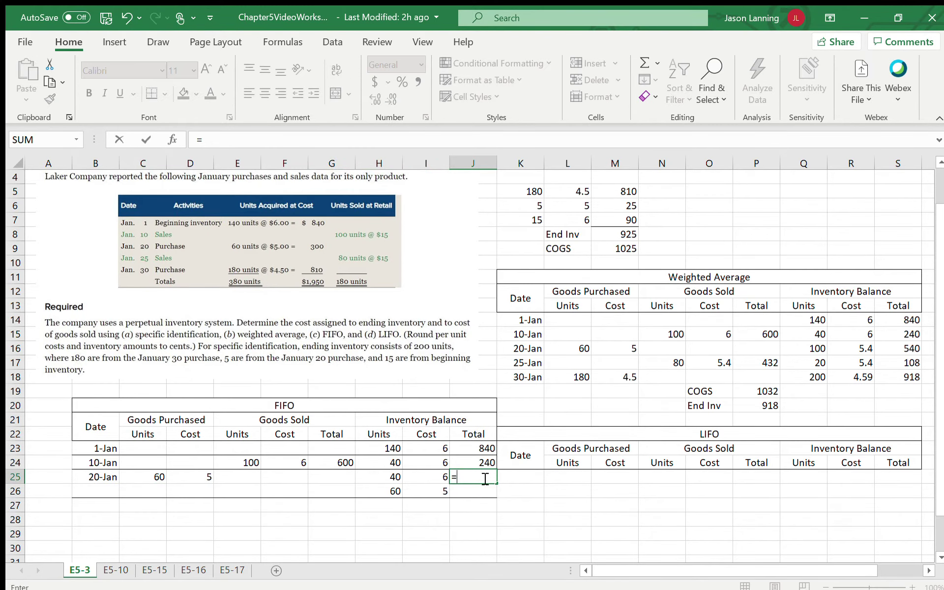
pyautogui.click(393, 476)
pyautogui.write('*')
pyautogui.click(420, 477)
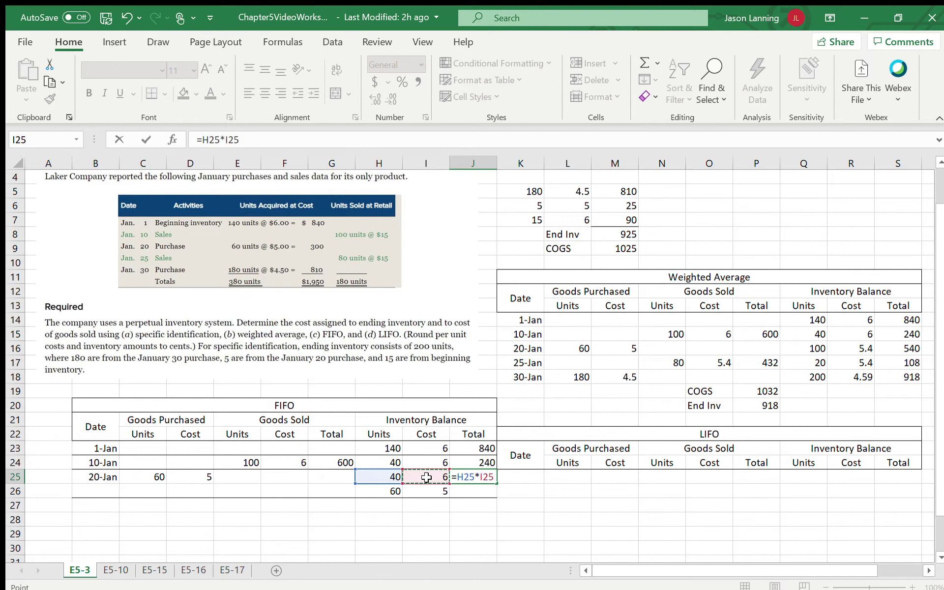
pyautogui.press('Return')
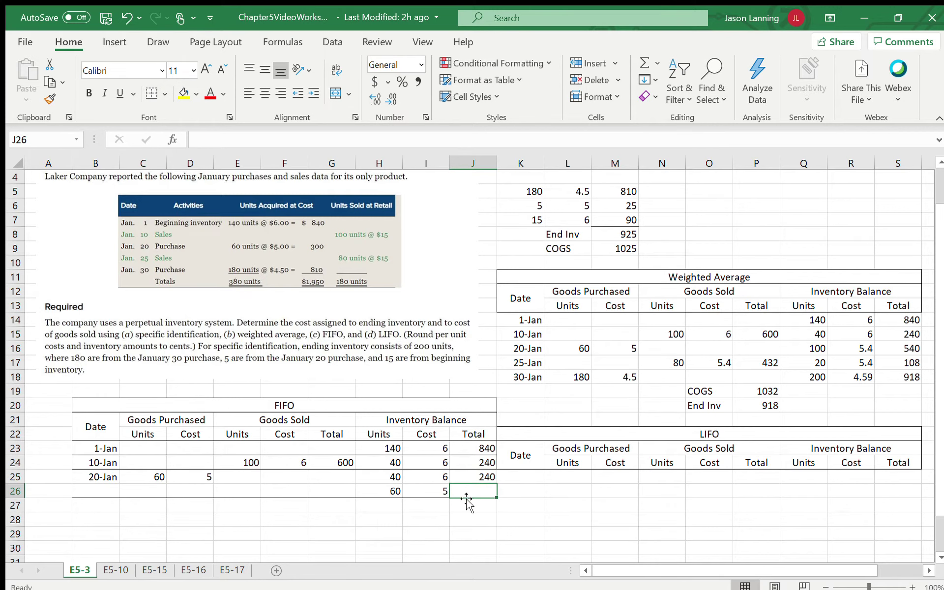
pyautogui.write('=')
pyautogui.click(391, 494)
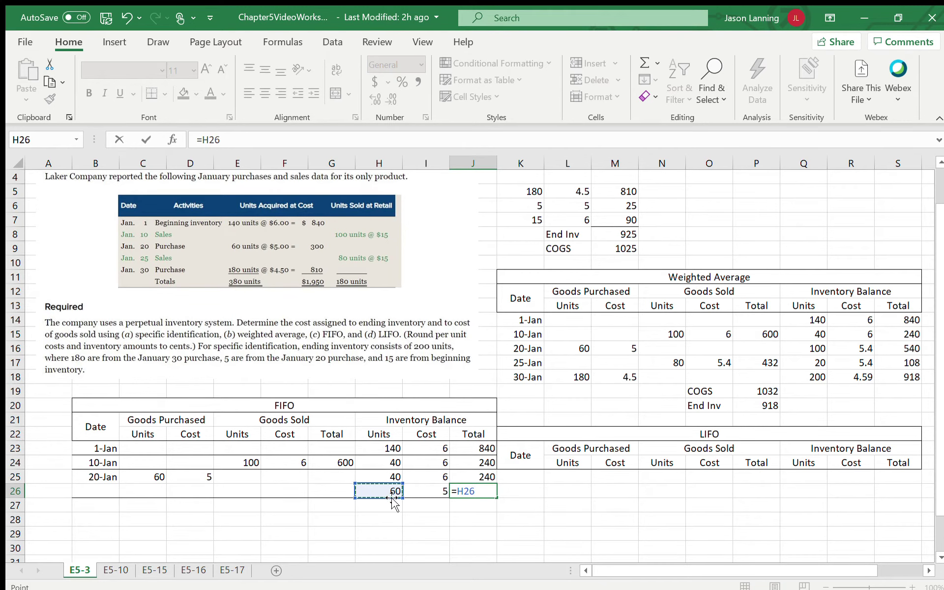
pyautogui.write('*')
pyautogui.click(439, 488)
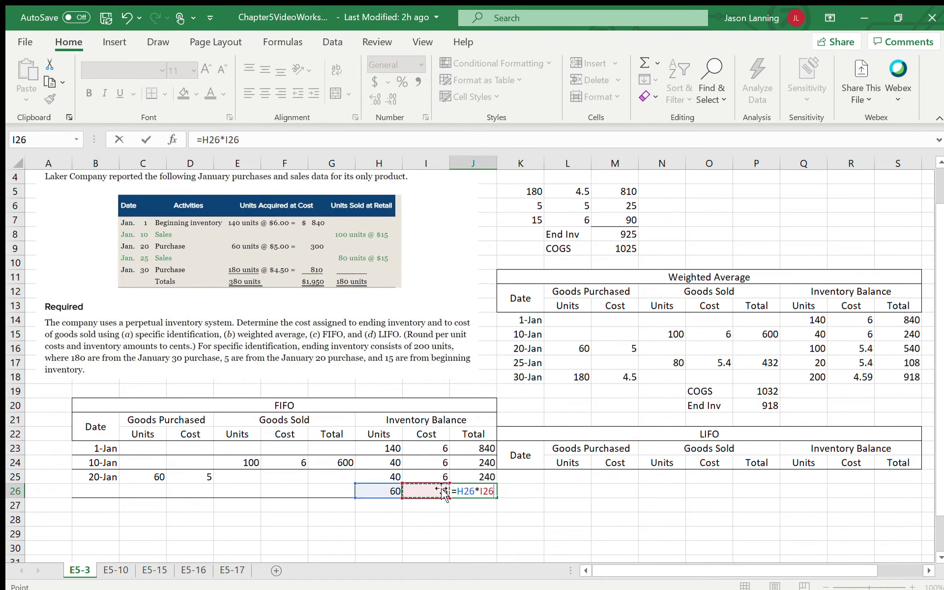
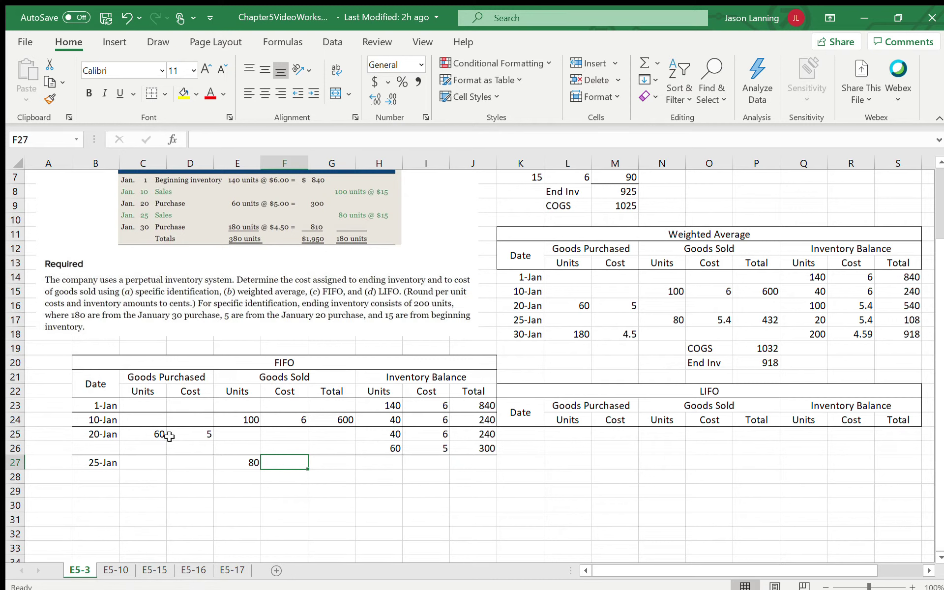
# Step: Split the January 25 FIFO sale into 40 units at 6 in row 27 and 40 units at 5 in row 28
pyautogui.moveTo(378, 439); pyautogui.dragTo(472, 433)
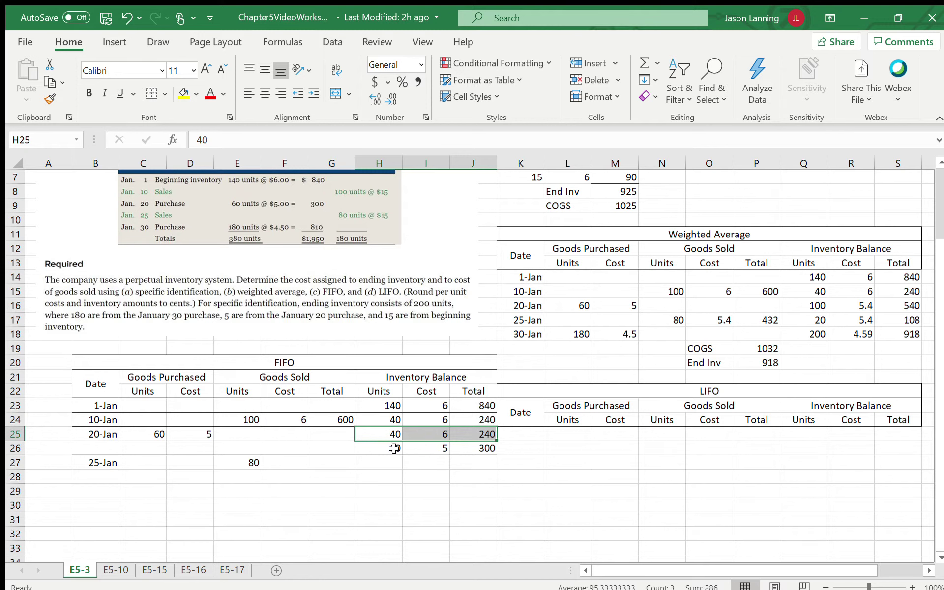
pyautogui.click(444, 479)
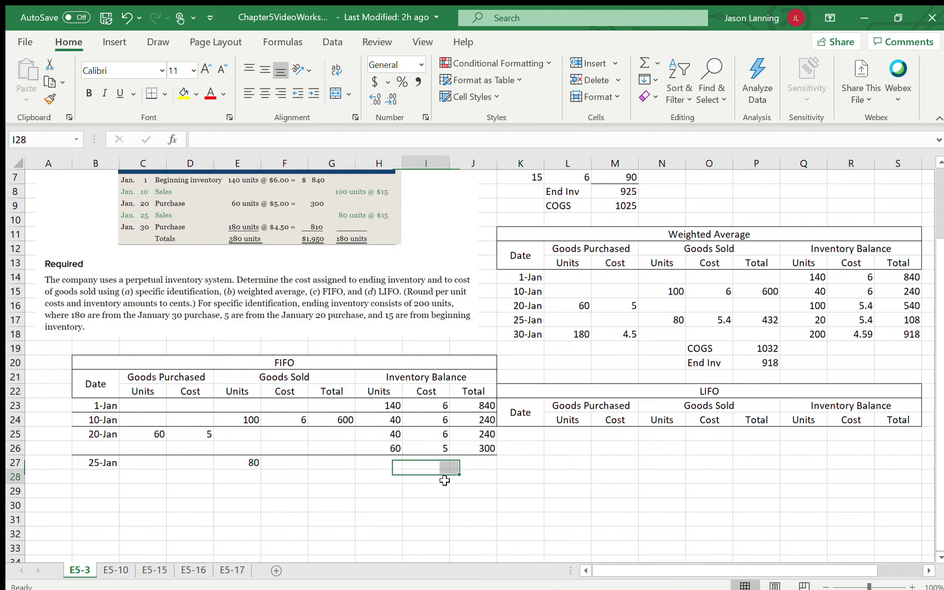
pyautogui.click(246, 462)
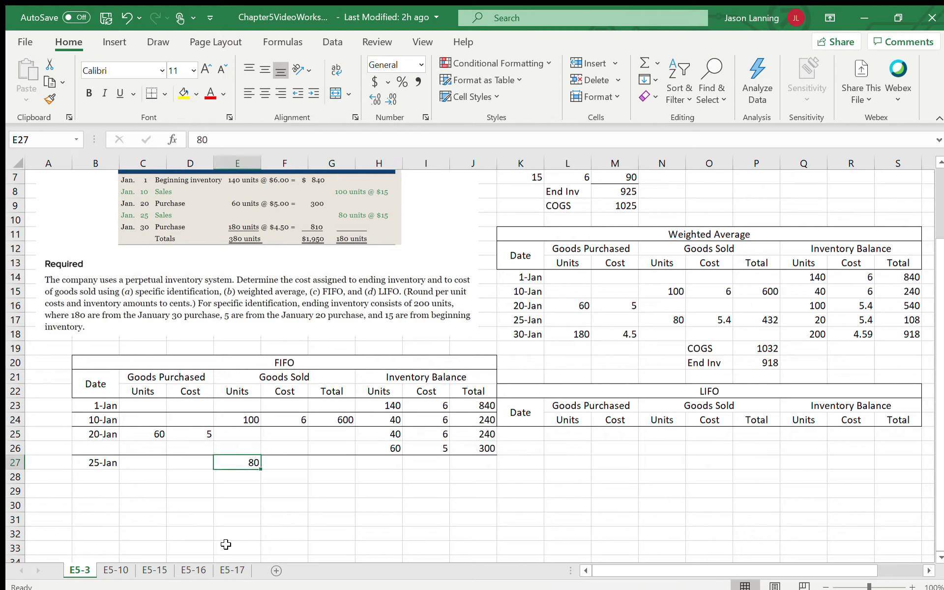
pyautogui.write('40')
pyautogui.press('Return')
pyautogui.write('40')
pyautogui.press('Right')
pyautogui.press('Up')
pyautogui.write('6')
pyautogui.press('Return')
pyautogui.write('5')
pyautogui.press('Return')
pyautogui.press('Up')
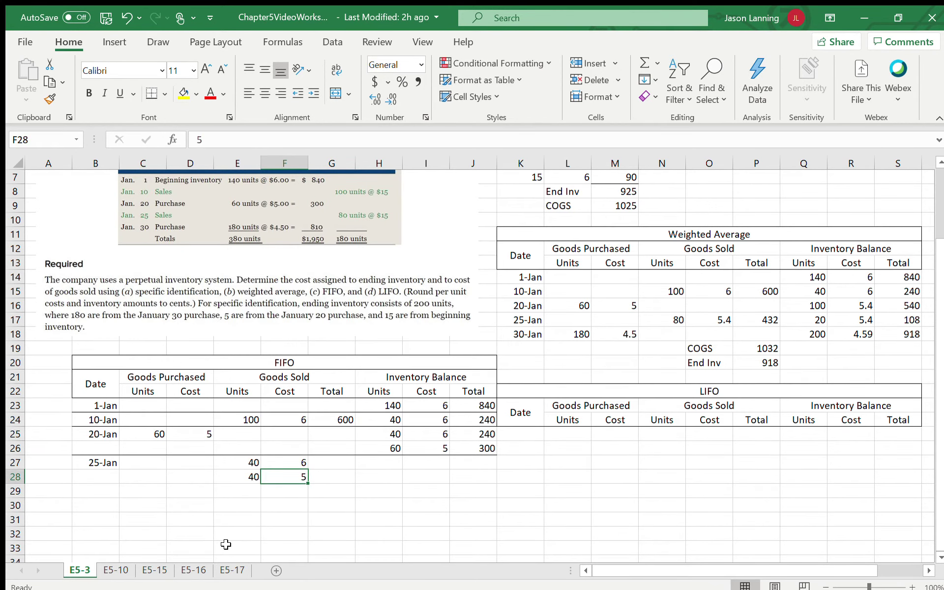
# Step: Enter the January 25 goods sold totals, 240 in G27 and 200 in G28
pyautogui.press('Right')
pyautogui.press('Up')
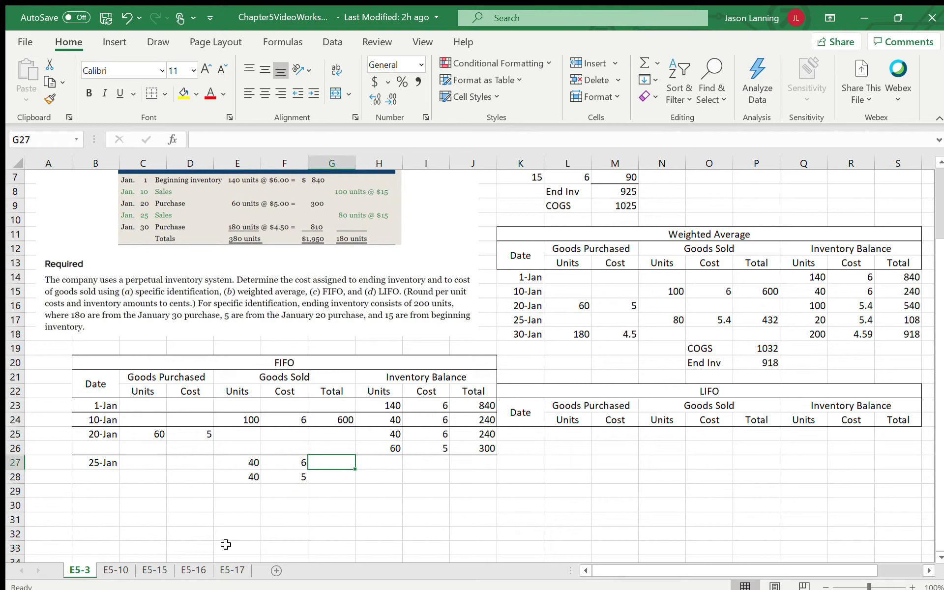
pyautogui.write('240')
pyautogui.press('Return')
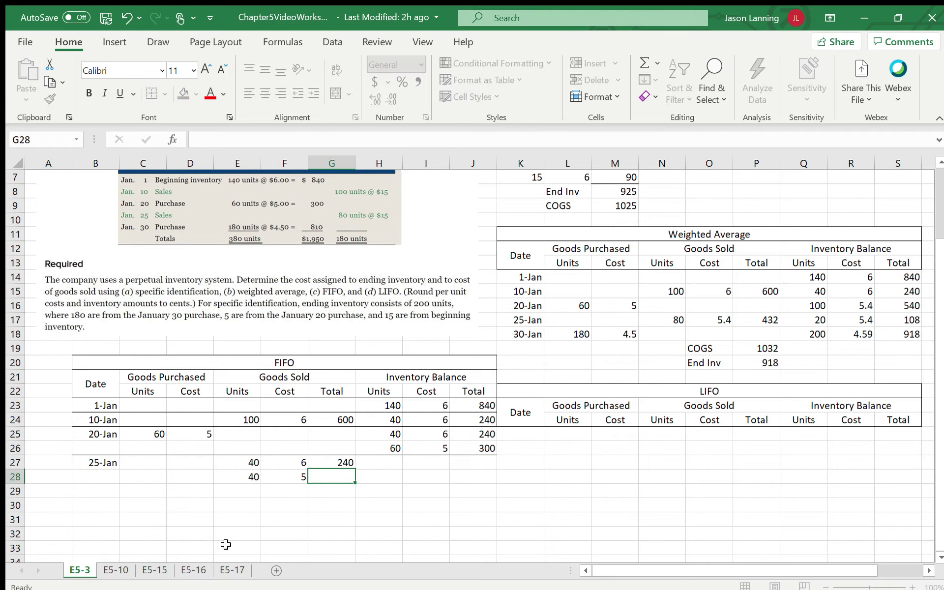
pyautogui.write('200')
pyautogui.press('Return')
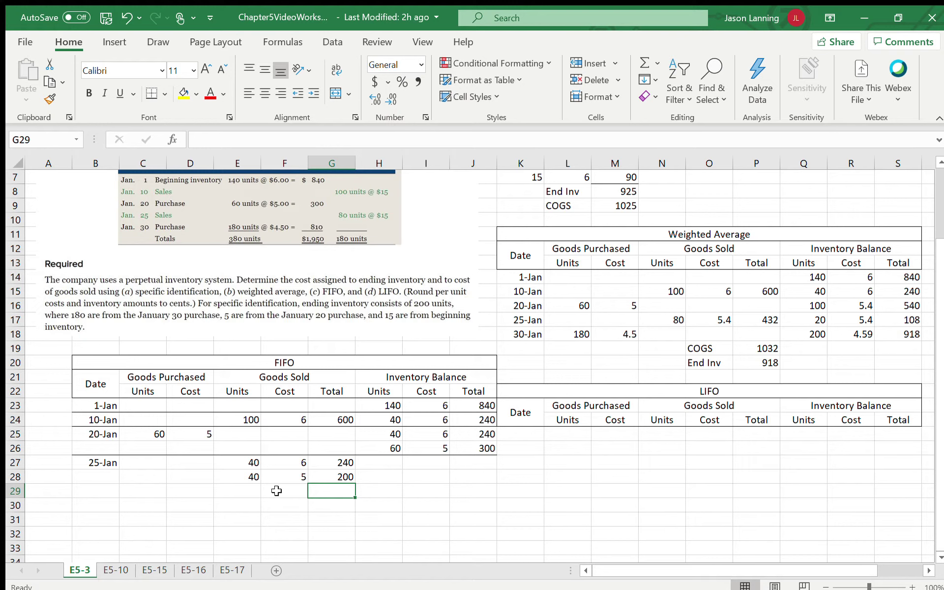
# Step: Enter the January 25 FIFO balance in row 27 as 20 units at 5 totalling 100, and underline B28:J28 with a bottom border
pyautogui.click(394, 464)
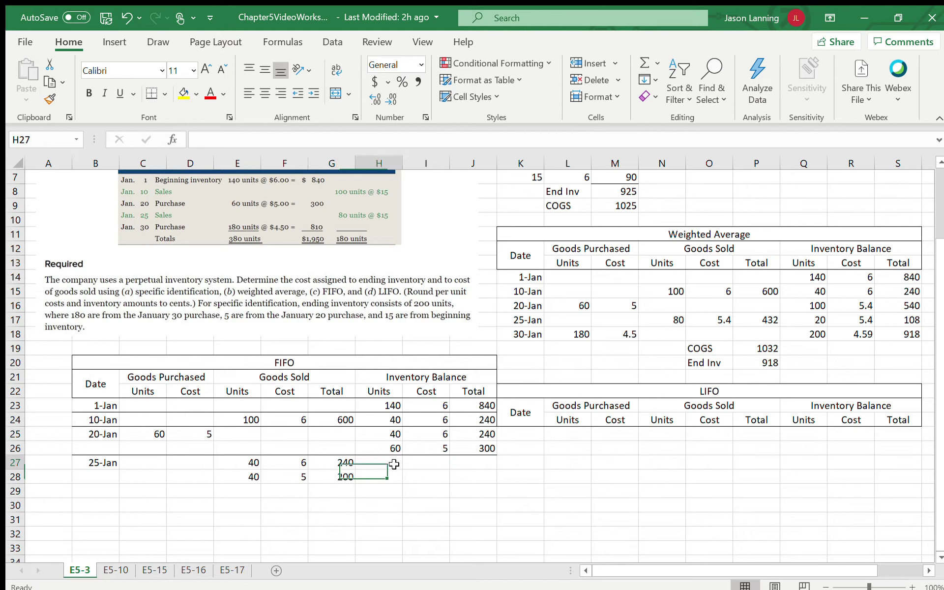
pyautogui.write('20')
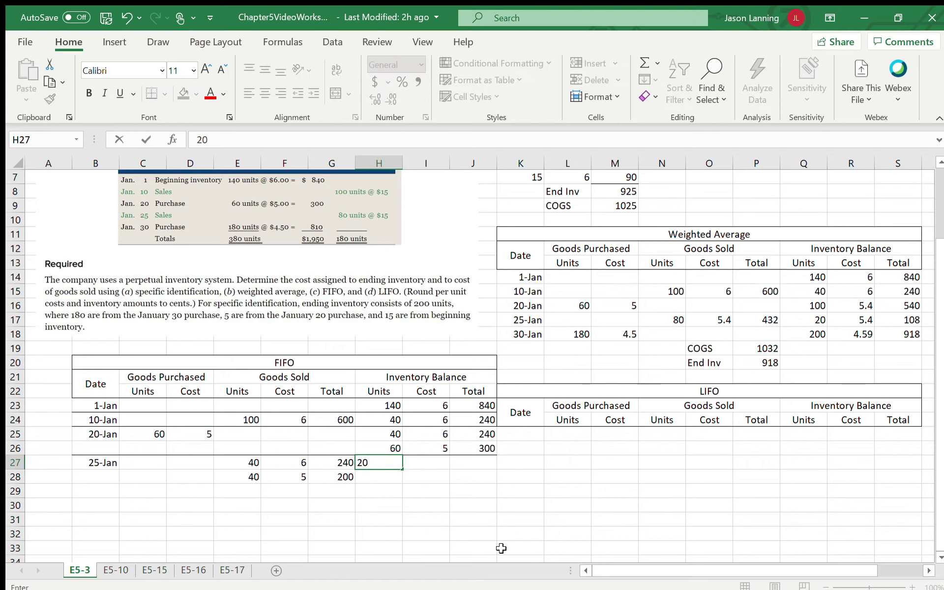
pyautogui.press('Tab')
pyautogui.write('5')
pyautogui.press('Tab')
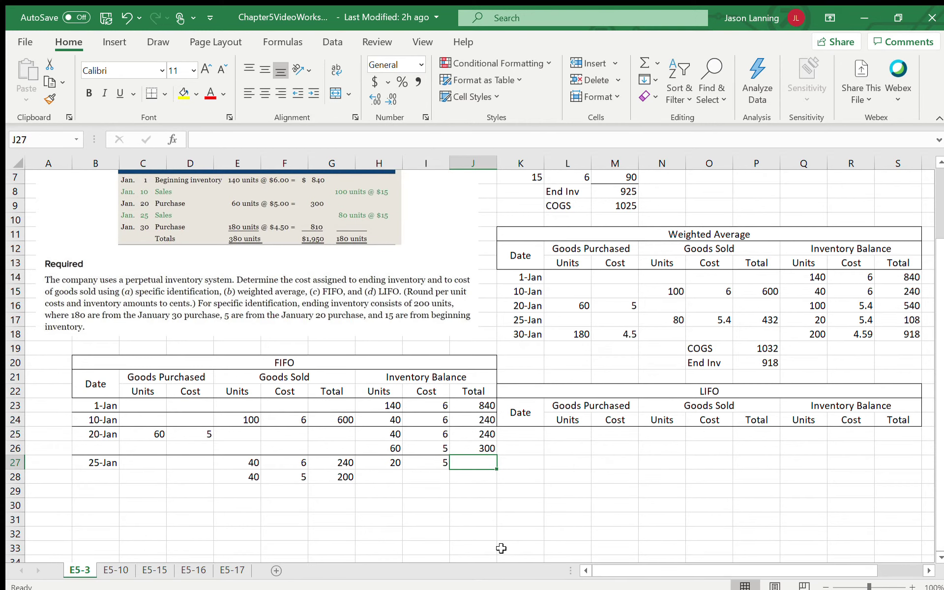
pyautogui.write('100')
pyautogui.click(453, 475)
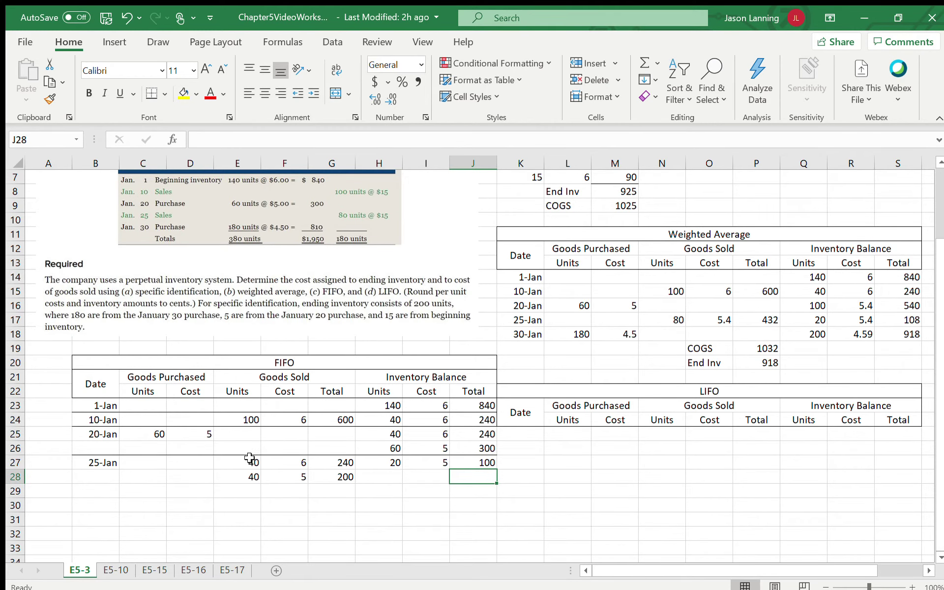
pyautogui.moveTo(94, 471); pyautogui.dragTo(474, 473)
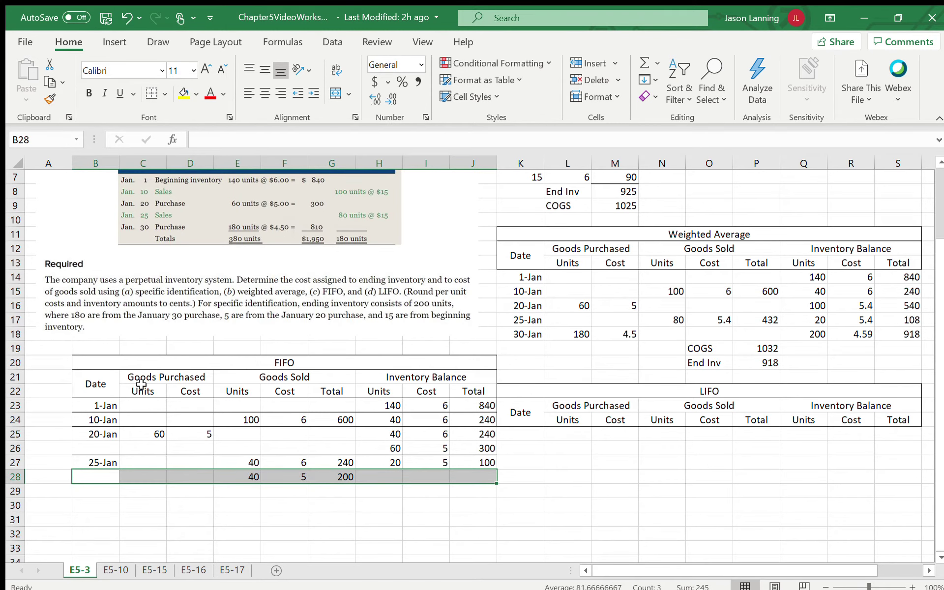
# Step: Record the 1/30 FIFO purchase in row 30 as 180 units at a cost of 4.5
pyautogui.click(101, 504)
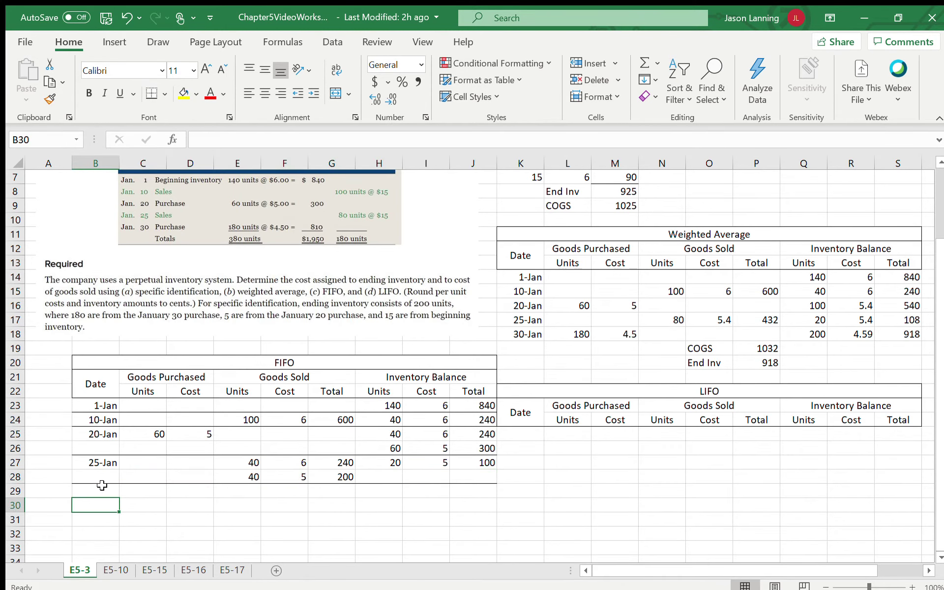
pyautogui.write('1/30\\')
pyautogui.press('Return')
pyautogui.click(107, 507)
pyautogui.write('1/30')
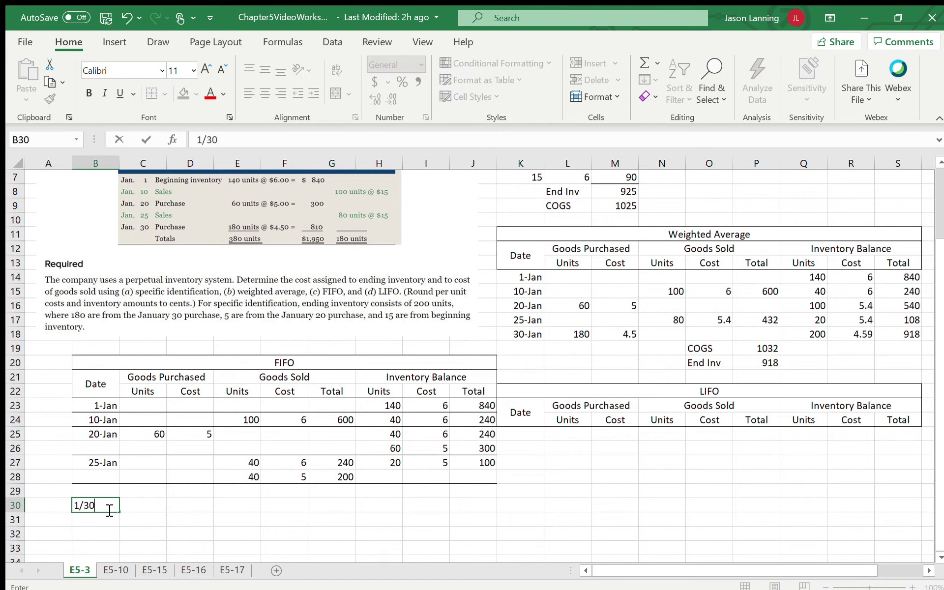
pyautogui.press('Return')
pyautogui.click(141, 507)
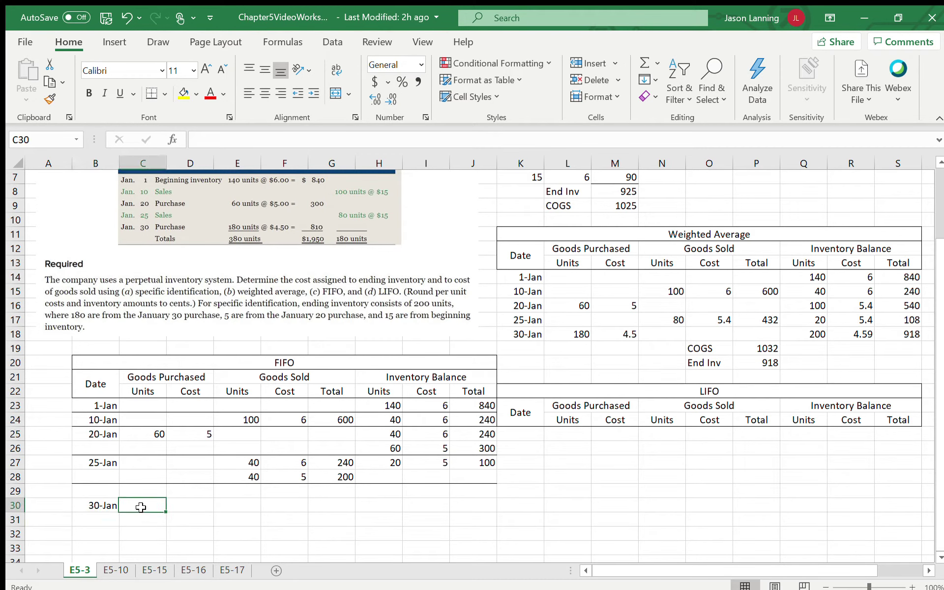
pyautogui.write('180')
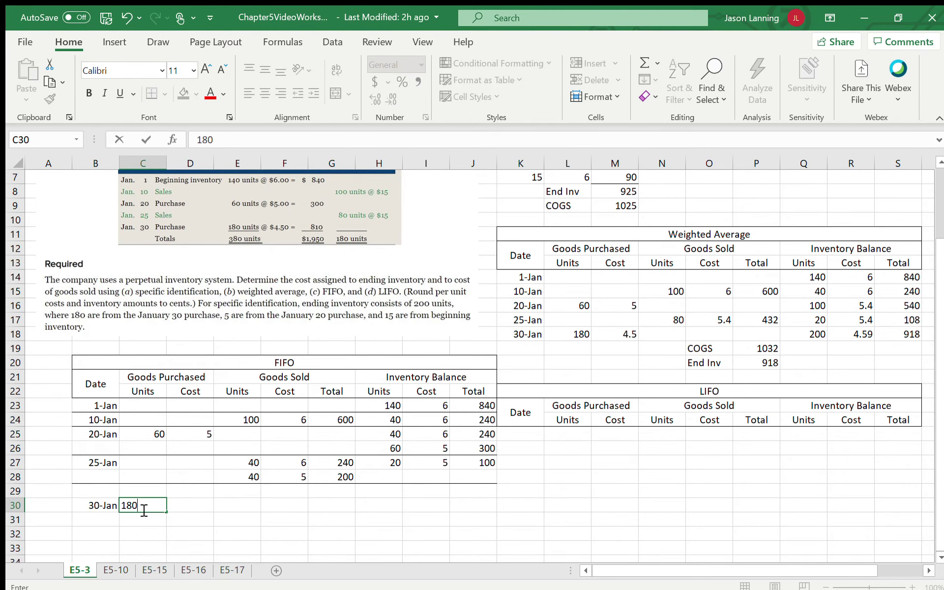
pyautogui.press('Tab')
pyautogui.write('4.5')
pyautogui.press('Return')
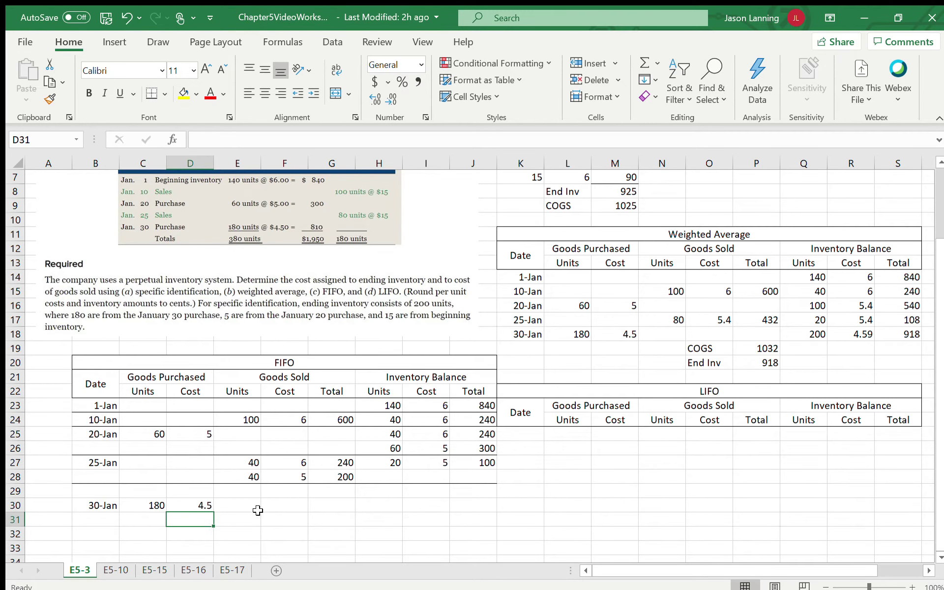
# Step: Enter the January 30 FIFO balance layers, 20 units at 5 in row 29 and 180 units at 4.5 in row 30
pyautogui.click(389, 492)
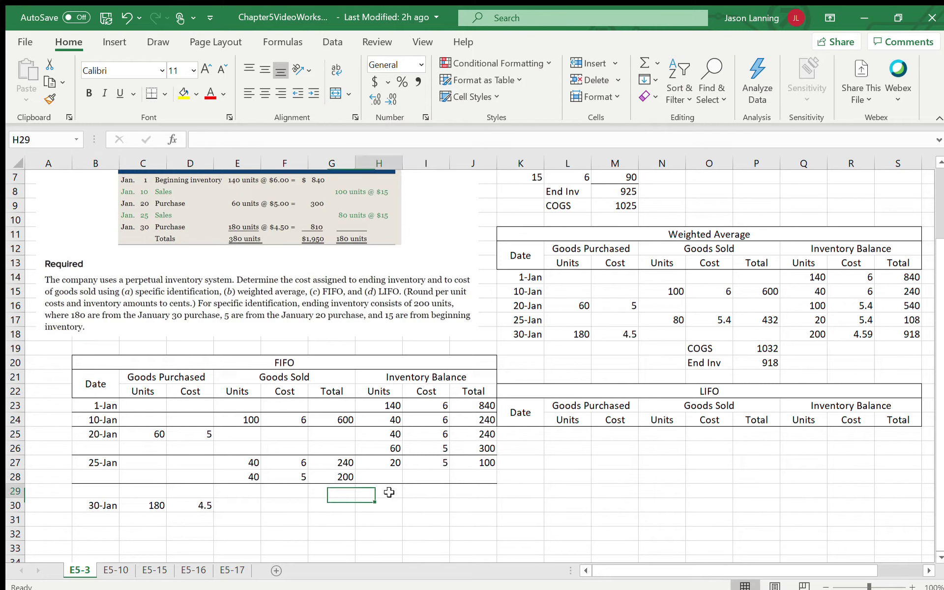
pyautogui.write('20')
pyautogui.press('Tab')
pyautogui.write('5')
pyautogui.press('Return')
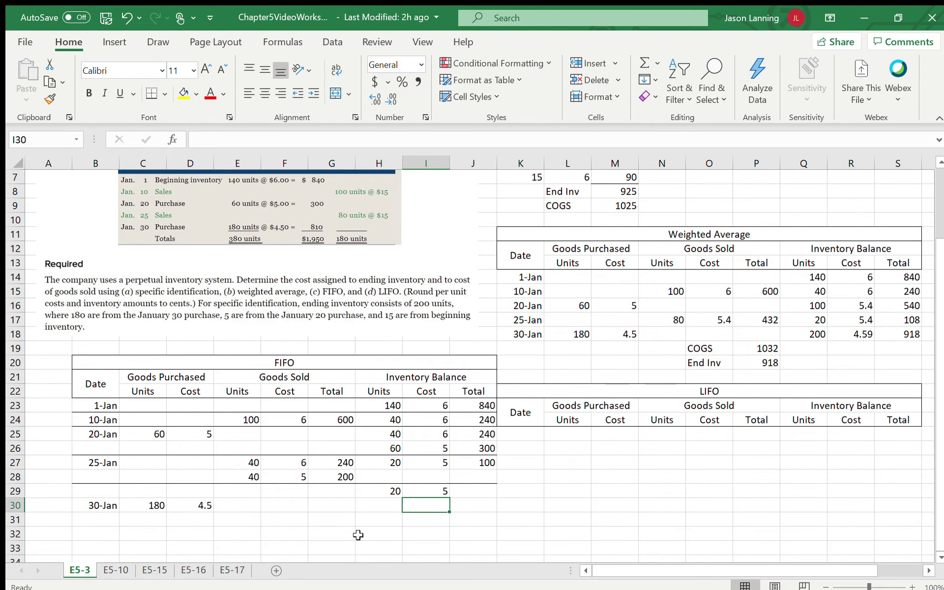
pyautogui.click(386, 510)
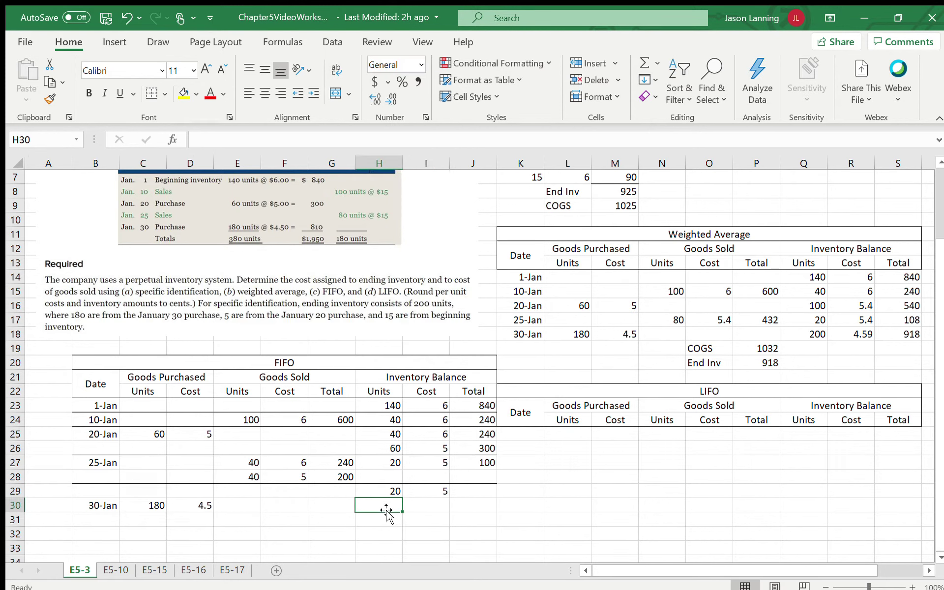
pyautogui.write('180')
pyautogui.press('Tab')
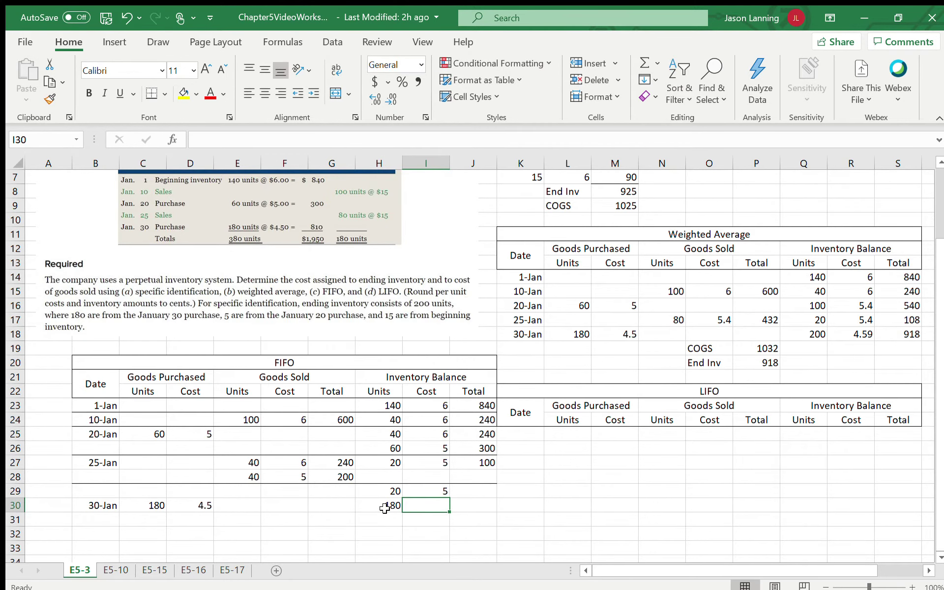
pyautogui.write('4.5')
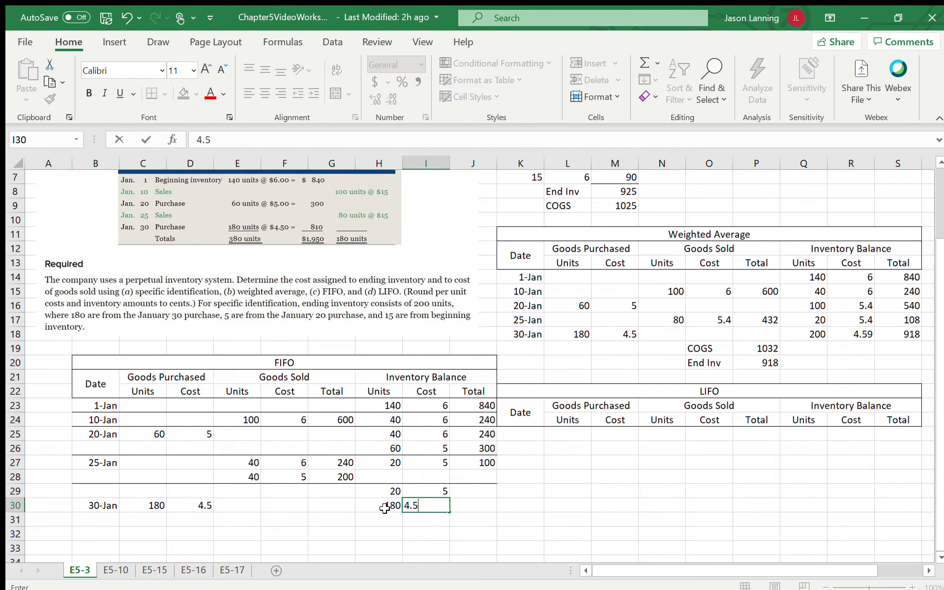
# Step: Calculate the January 30 layer totals with =H29*I29 in J29 filled down to J30, and add a bottom border under B30:J30
pyautogui.click(484, 491)
pyautogui.write('=')
pyautogui.click(393, 492)
pyautogui.write('*')
pyautogui.click(433, 491)
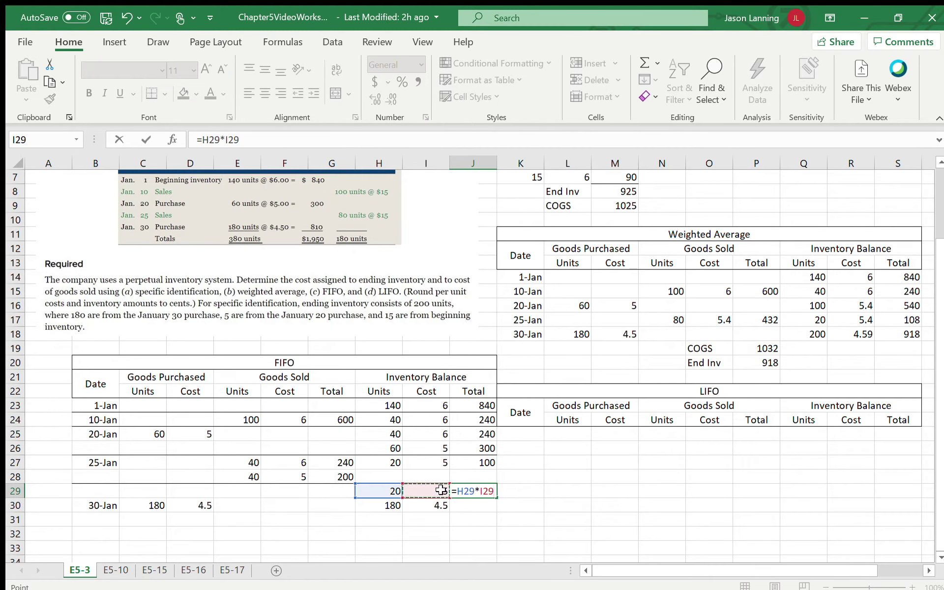
pyautogui.press('Return')
pyautogui.scroll(2, 441, 490)
pyautogui.scroll(-5, 475, 499)
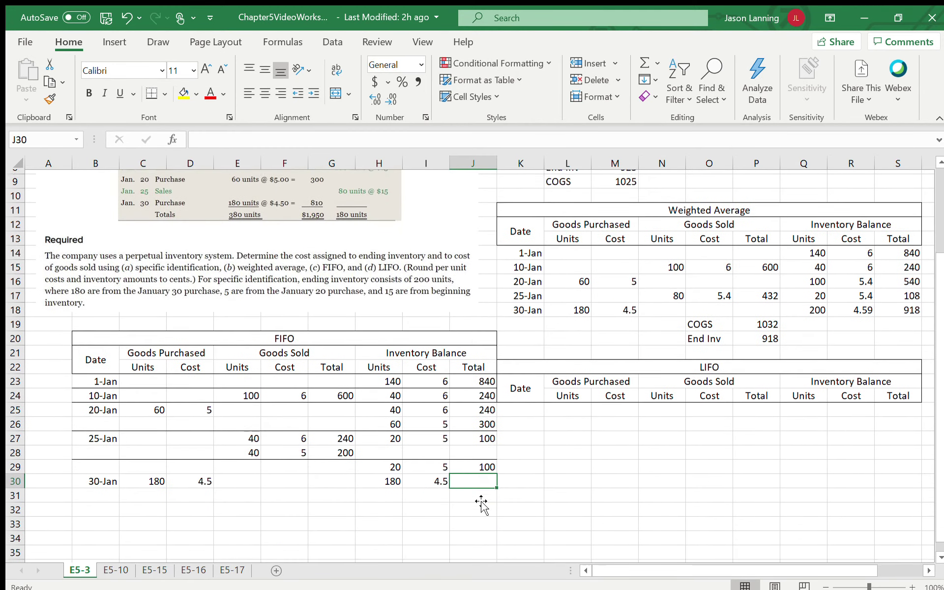
pyautogui.click(479, 363)
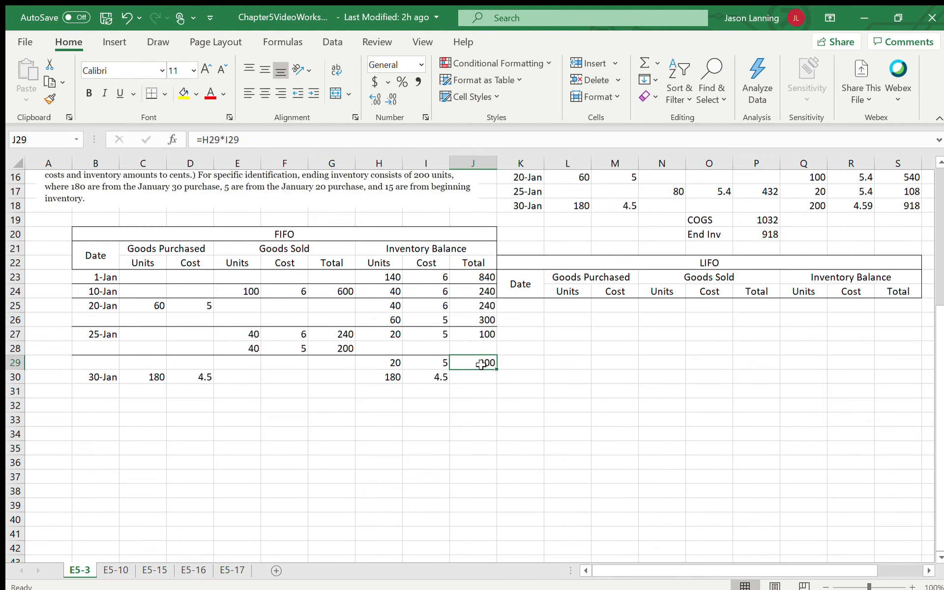
pyautogui.moveTo(495, 373); pyautogui.dragTo(494, 384)
pyautogui.click(488, 404)
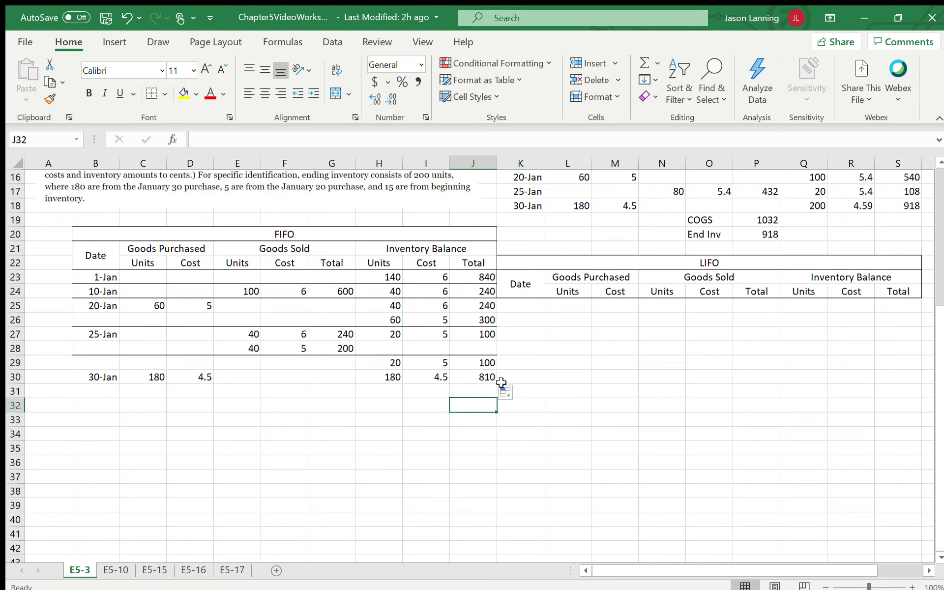
pyautogui.moveTo(105, 376); pyautogui.dragTo(493, 378)
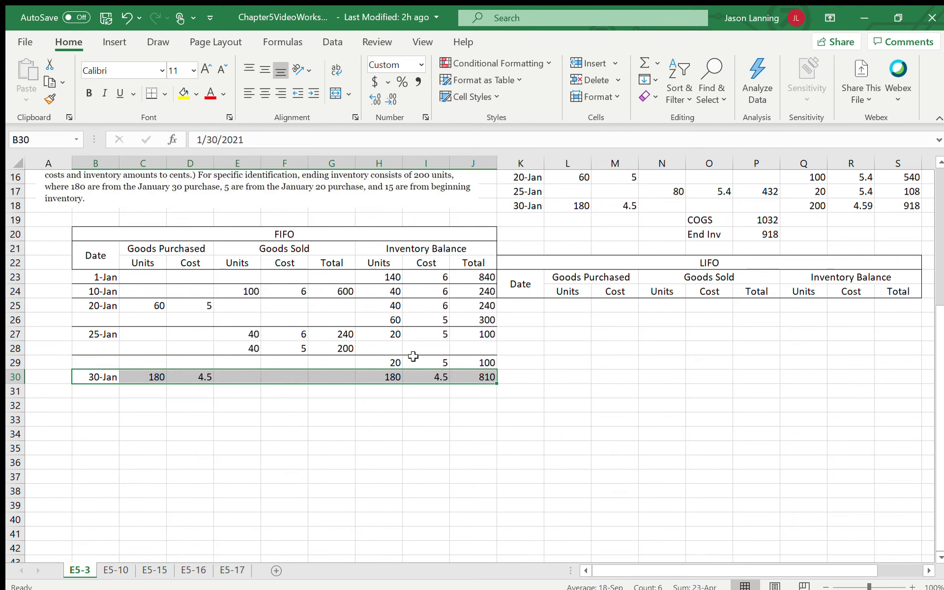
pyautogui.click(394, 406)
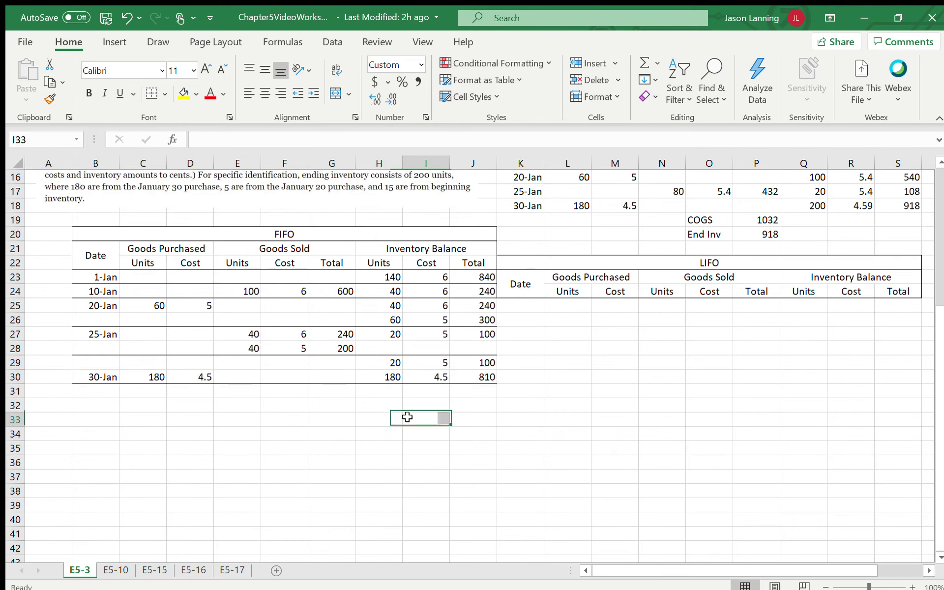
# Step: Enter the FIFO ending inventory of 910 in J31 and label it End Inv in I31
pyautogui.click(484, 391)
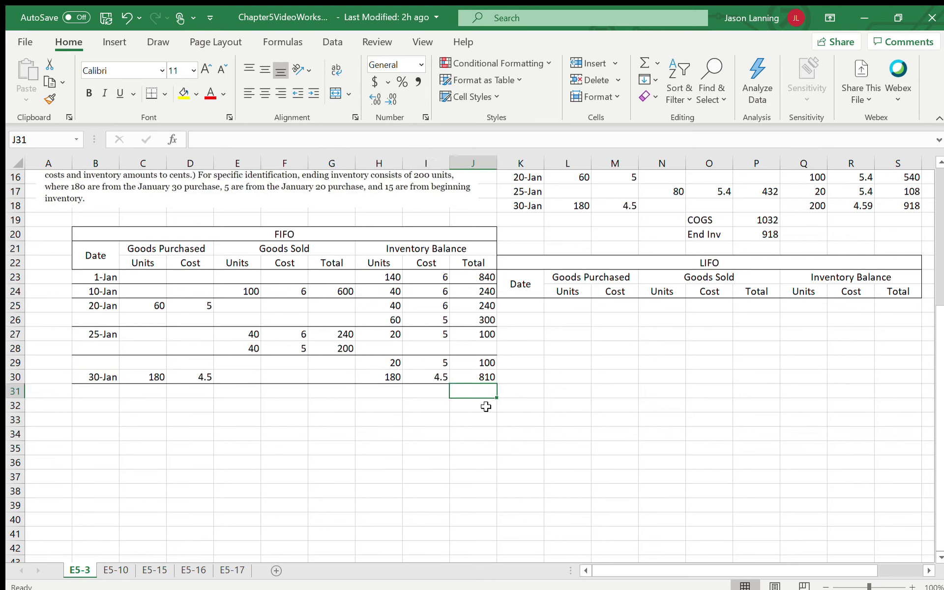
pyautogui.write('910')
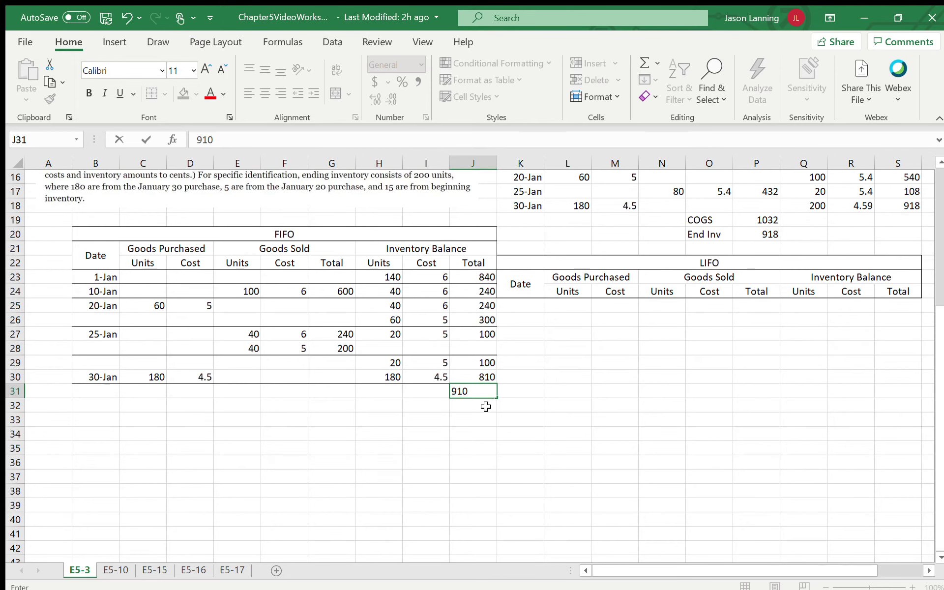
pyautogui.click(437, 391)
pyautogui.write('End Inv')
pyautogui.press('Return')
# Step: Calculate the FIFO cost of goods sold in G31 with =G24+G27+G28
pyautogui.scroll(3, 392, 328)
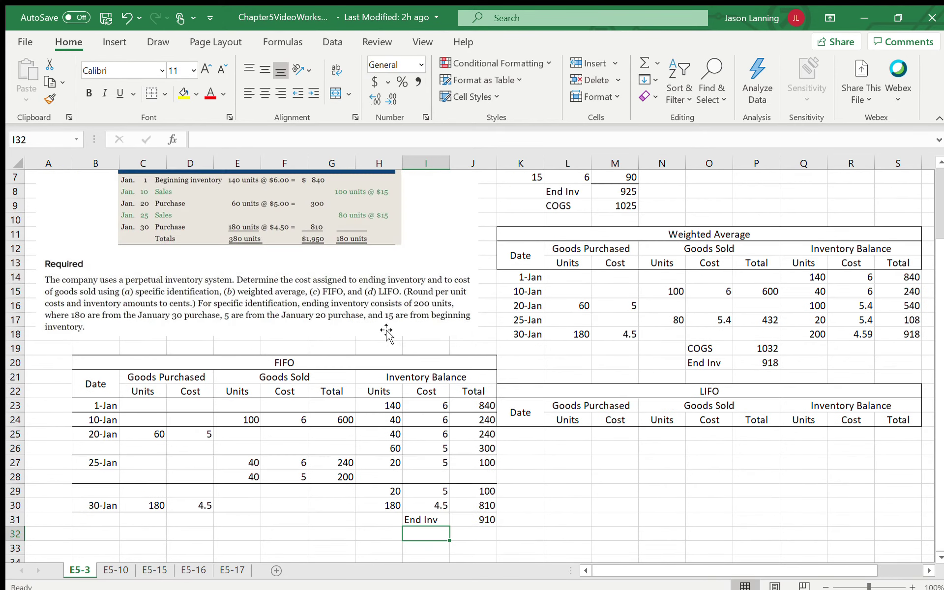
pyautogui.scroll(-2, 382, 344)
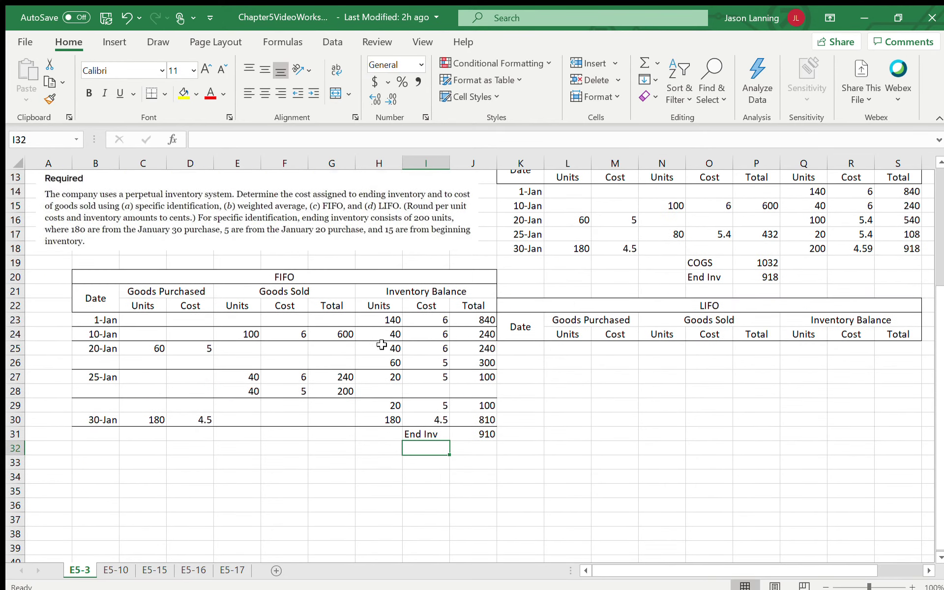
pyautogui.click(343, 434)
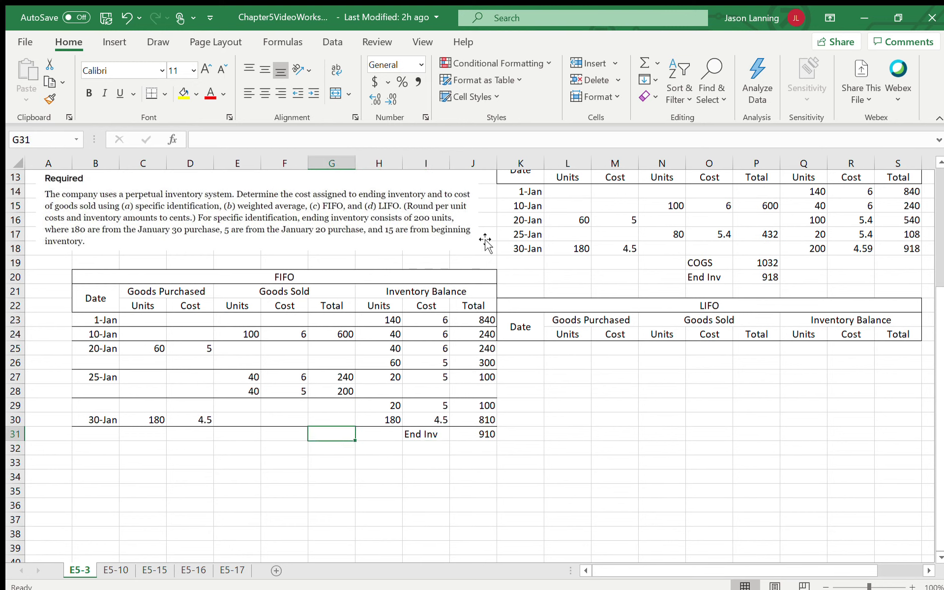
pyautogui.write('=')
pyautogui.click(345, 334)
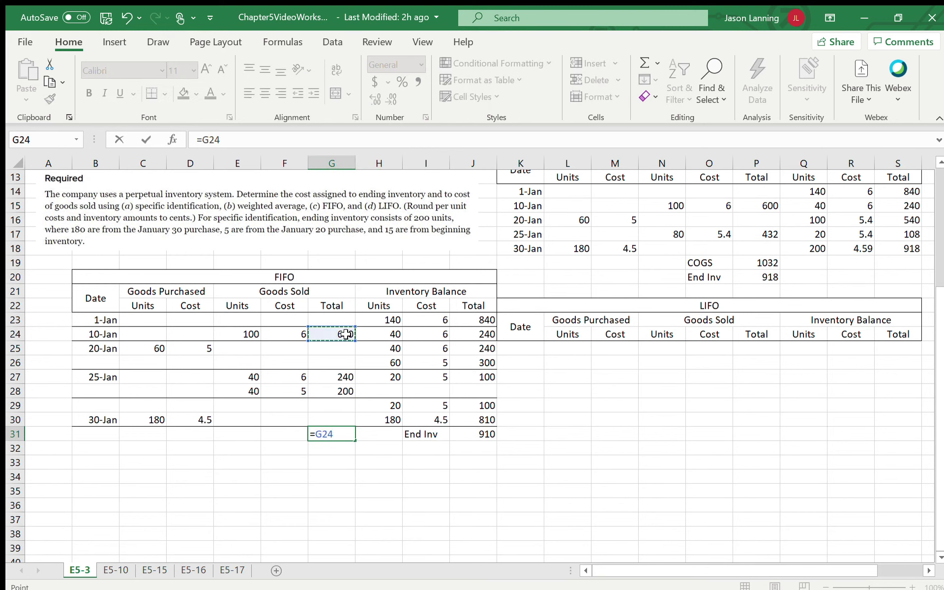
pyautogui.write('+')
pyautogui.click(329, 376)
pyautogui.write('+')
pyautogui.click(337, 392)
pyautogui.press('Return')
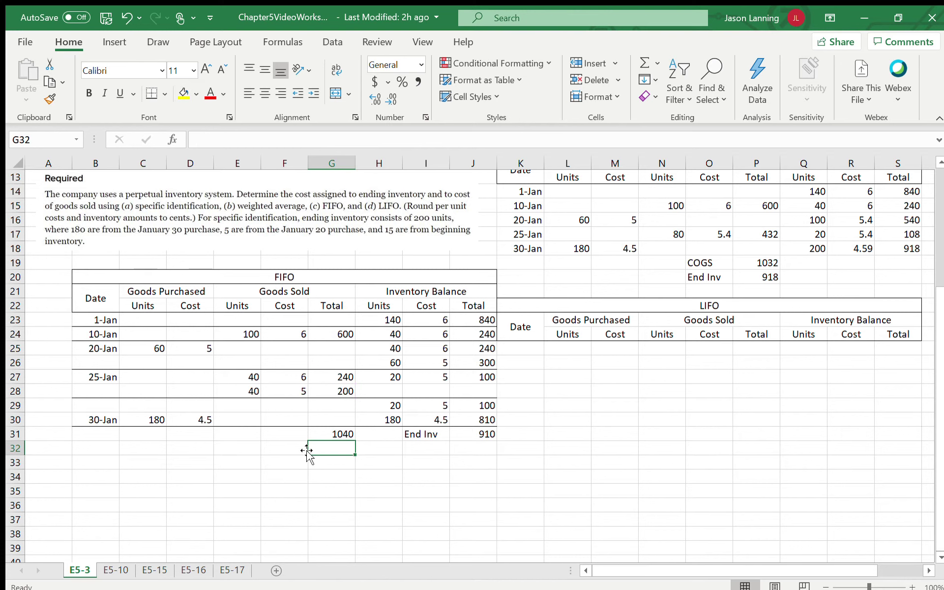
# Step: Label the FIFO cost of goods sold as COGS in F31
pyautogui.click(292, 433)
pyautogui.write('COGS')
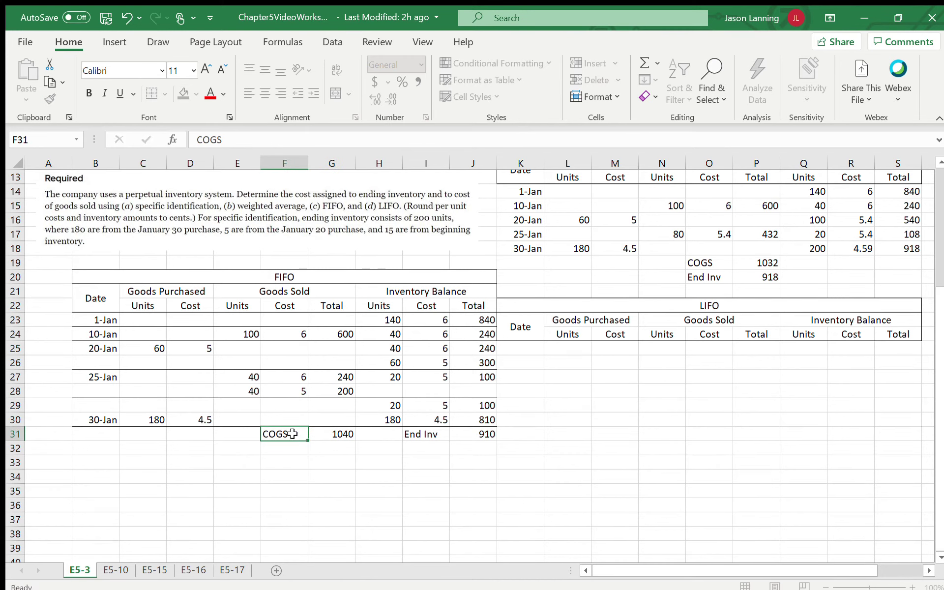
pyautogui.press('Return')
# Step: Enter the LIFO opening balance dated 1/1 in row 25, 140 units at 6 totalling 840, with a bottom border under K25:S25
pyautogui.click(529, 350)
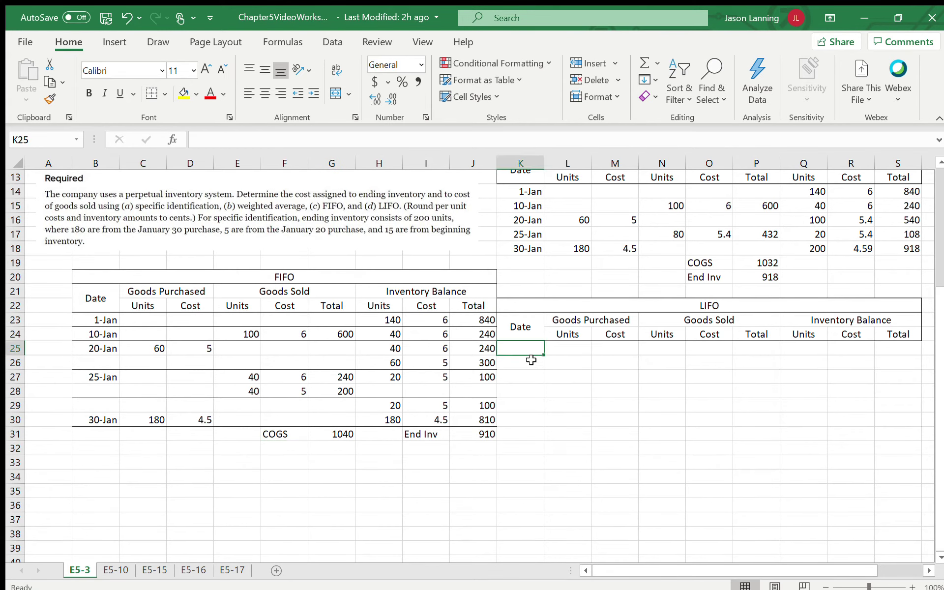
pyautogui.write('1/1')
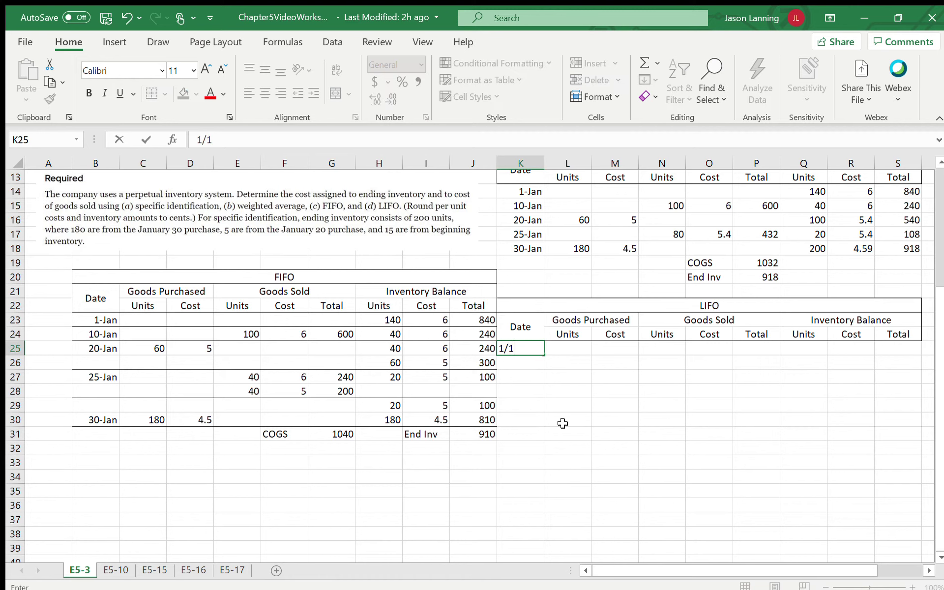
pyautogui.press('Tab')
pyautogui.press('Tab')
pyautogui.press('Tab')
pyautogui.press('Tab')
pyautogui.press('Tab')
pyautogui.press('Tab')
pyautogui.write('14')
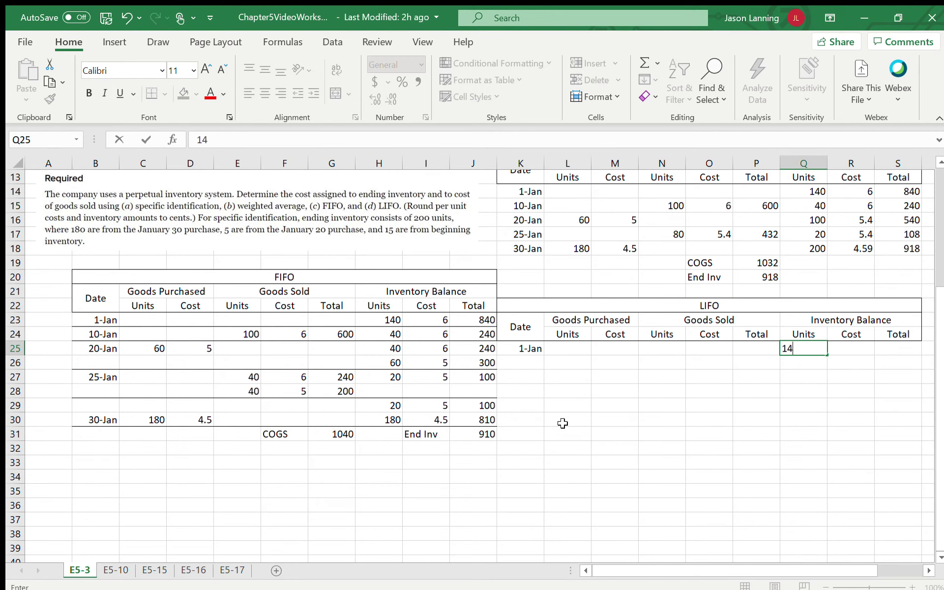
pyautogui.press('Tab')
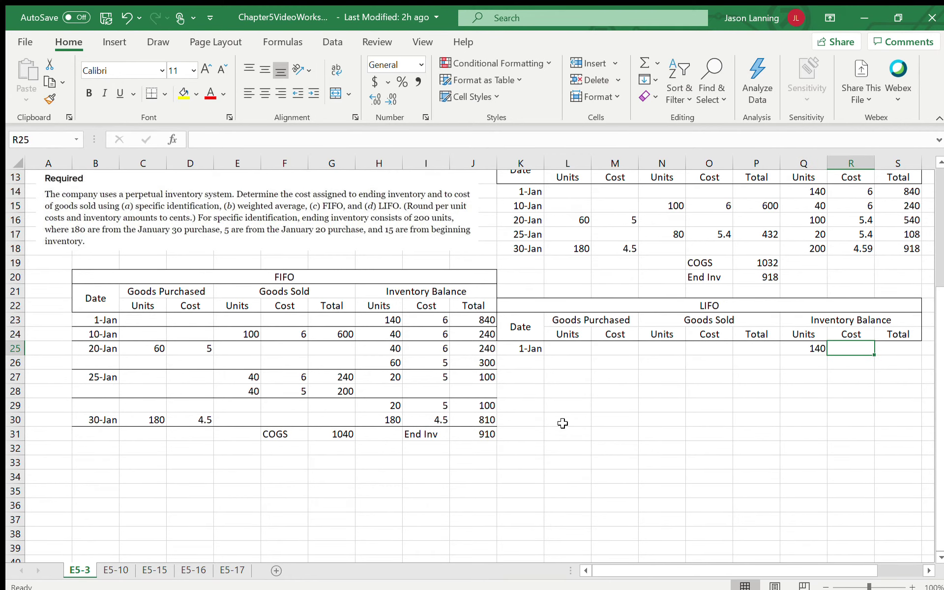
pyautogui.write('6')
pyautogui.press('Tab')
pyautogui.write('840')
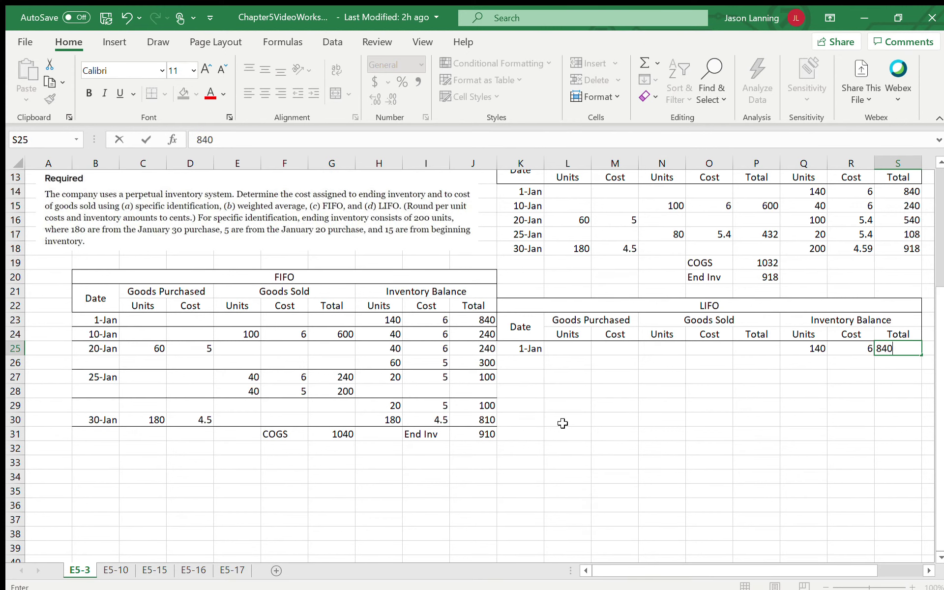
pyautogui.press('Return')
pyautogui.moveTo(525, 352); pyautogui.dragTo(886, 349)
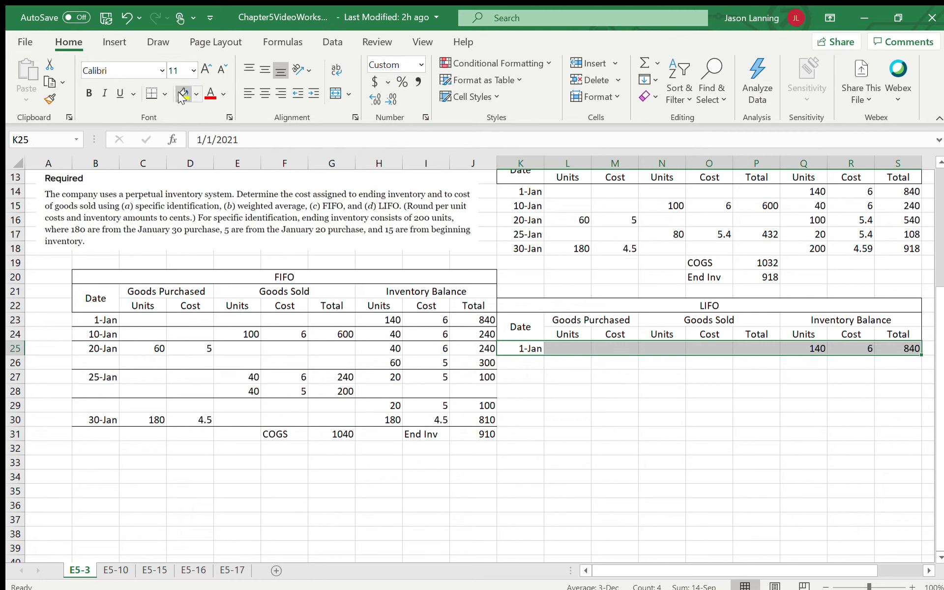
# Step: Enter the January 10 LIFO sale in row 26, dated 1/10 in K26, with 100 units at 6 totalling 600 in N26:P26
pyautogui.click(512, 360)
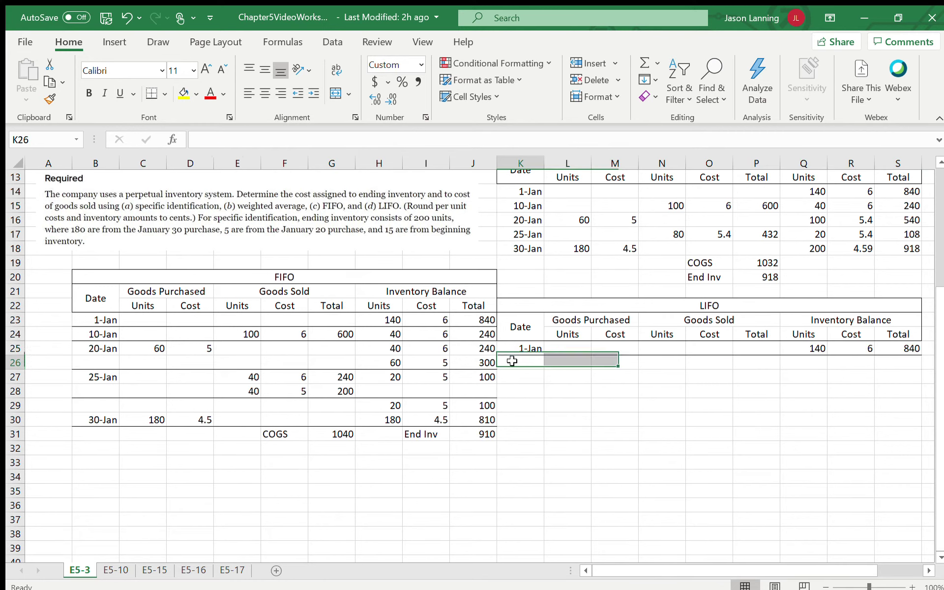
pyautogui.write('1/10')
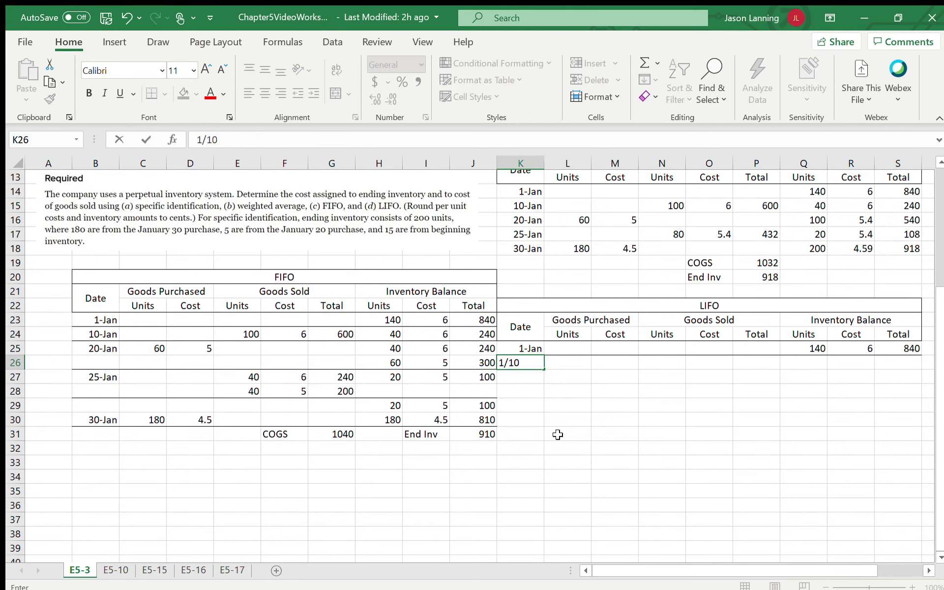
pyautogui.press('Return')
pyautogui.press('Up')
pyautogui.press('Right')
pyautogui.press('Right')
pyautogui.press('Right')
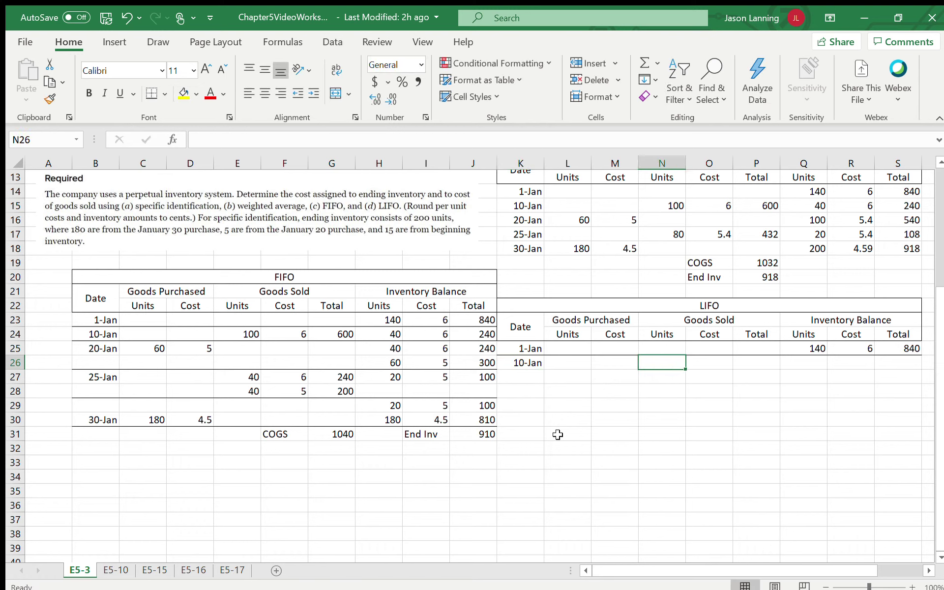
pyautogui.write('100')
pyautogui.press('Right')
pyautogui.write('6')
pyautogui.press('Right')
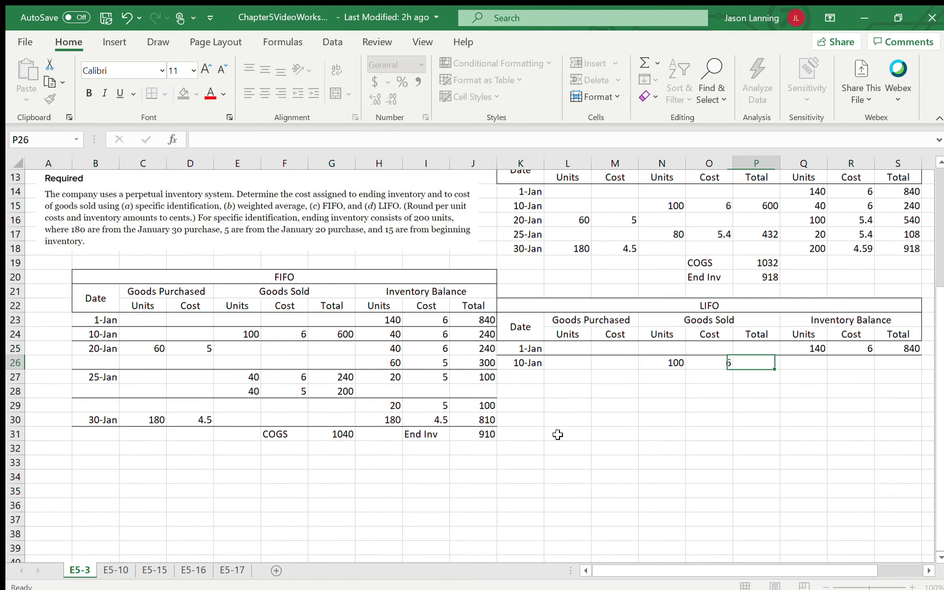
pyautogui.write('600')
pyautogui.press('Right')
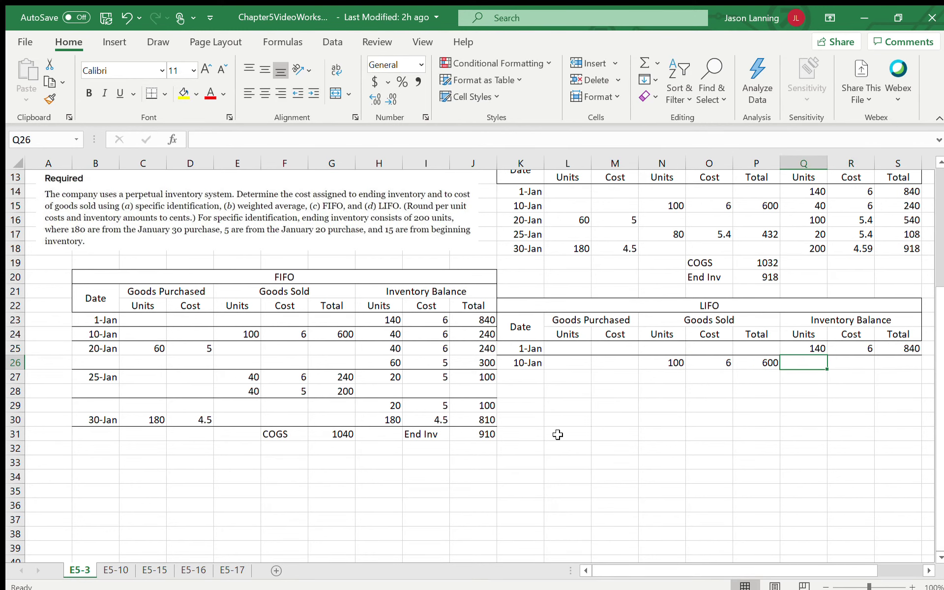
# Step: Enter the January 10 LIFO balance of 40 units at 6 totalling 240 in Q26:S26, and add a bottom border under K26:S26
pyautogui.write('40')
pyautogui.press('Right')
pyautogui.write('6')
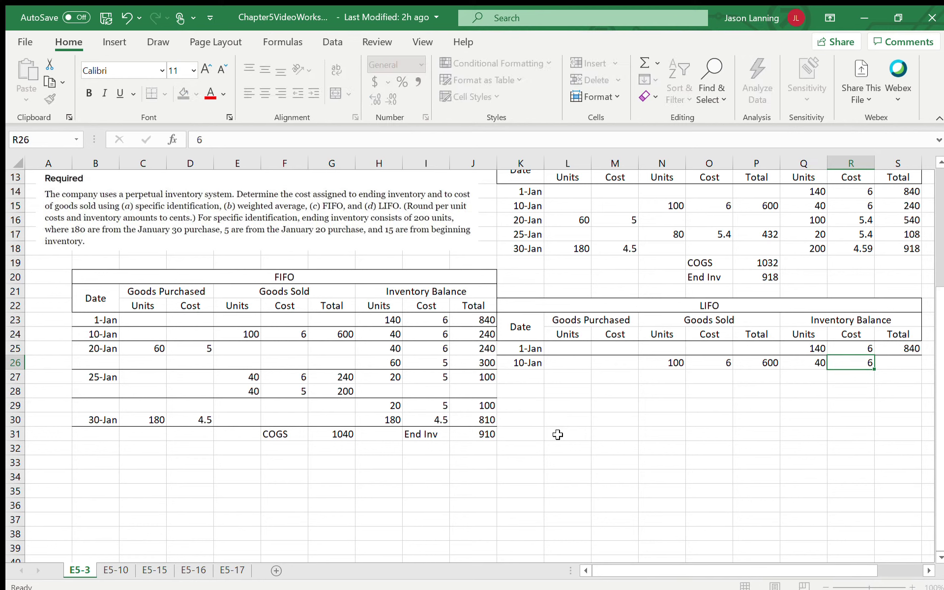
pyautogui.press('Right')
pyautogui.write('240')
pyautogui.press('Return')
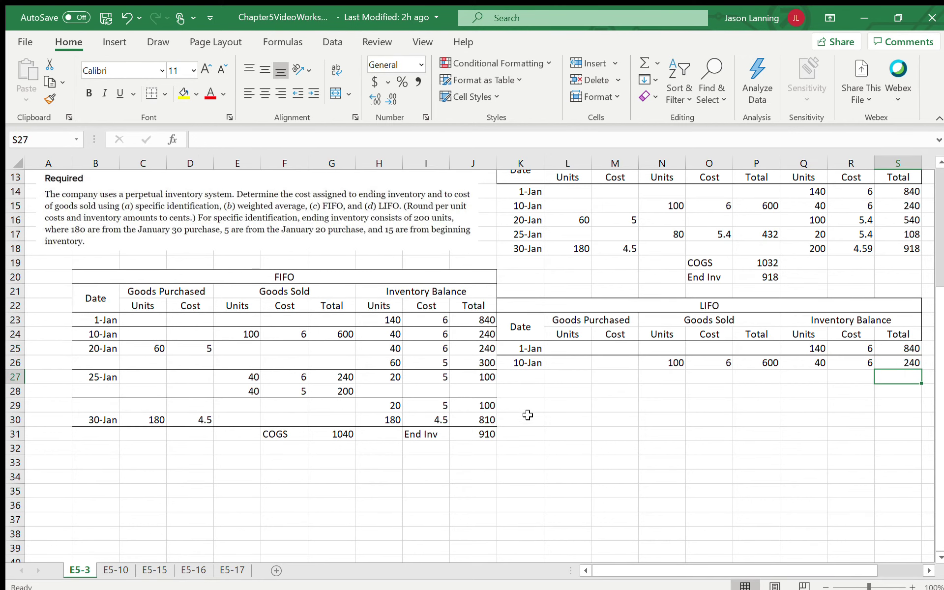
pyautogui.moveTo(531, 364); pyautogui.dragTo(885, 373)
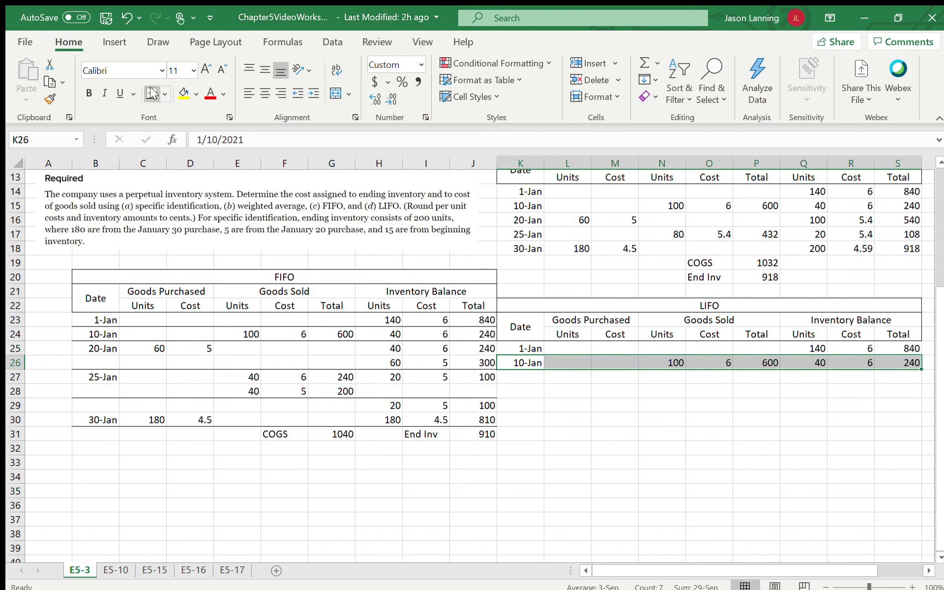
# Step: Enter the January 20 LIFO purchase in row 27, dated 1/20 in K27, with 60 units at 5 in L27:M27
pyautogui.click(525, 376)
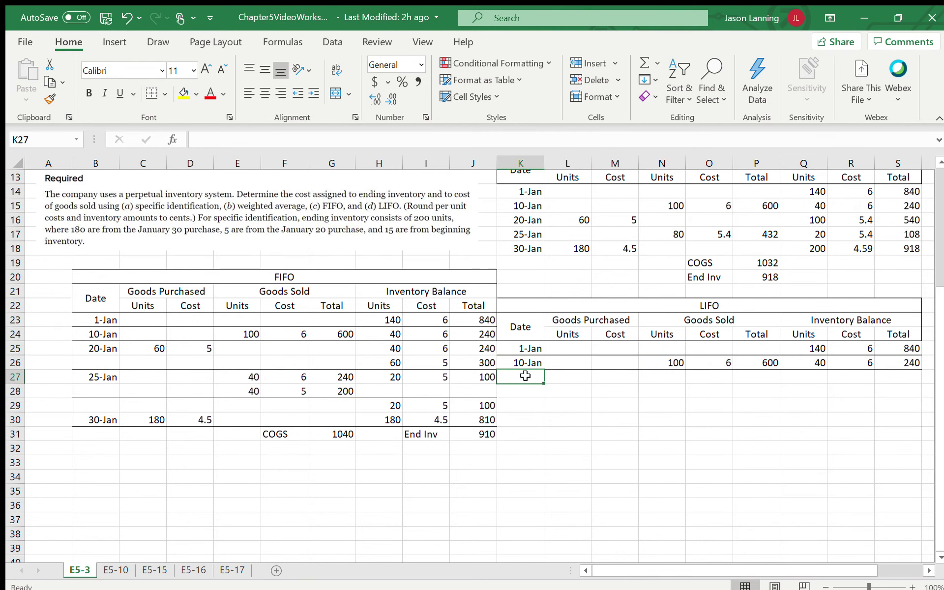
pyautogui.write('1/20')
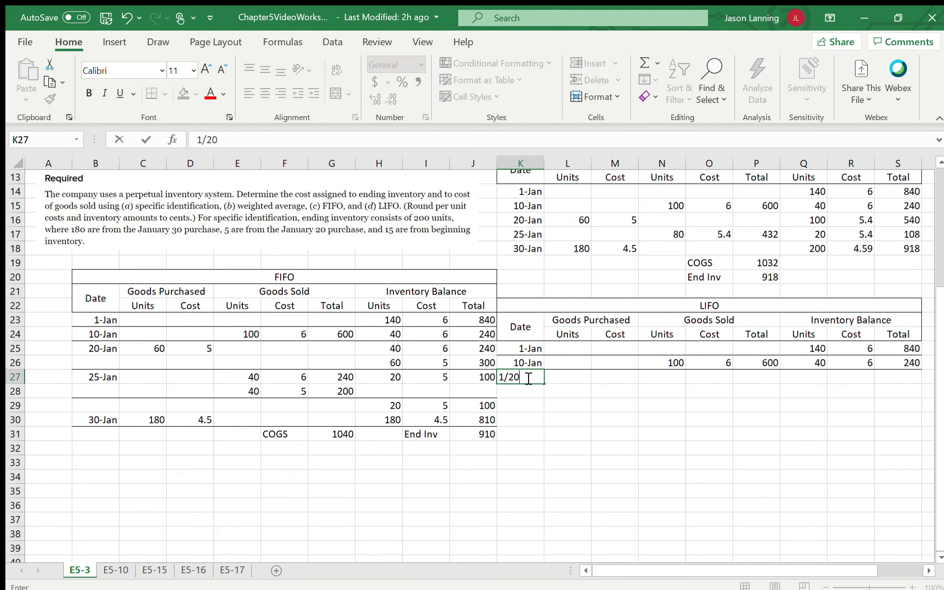
pyautogui.press('Return')
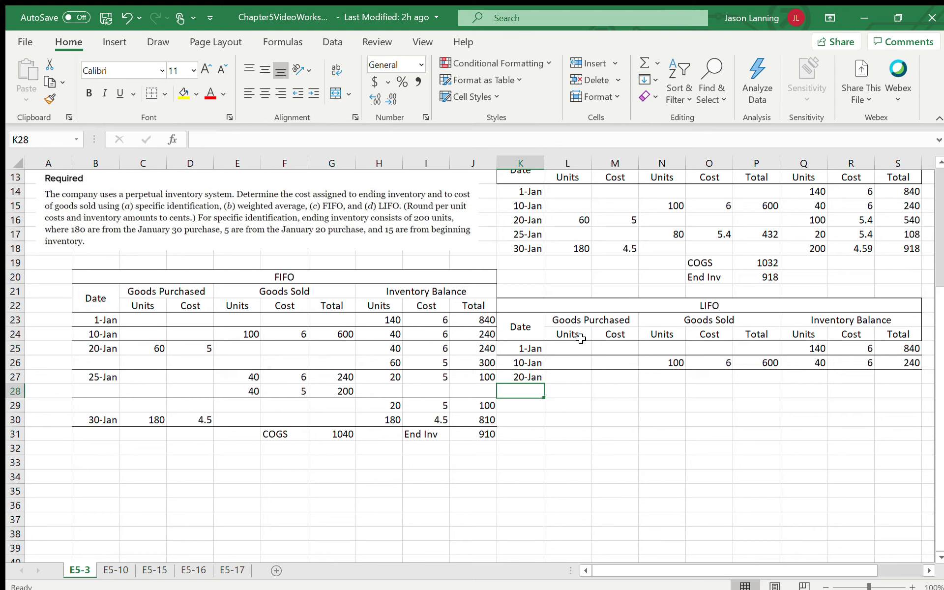
pyautogui.click(587, 377)
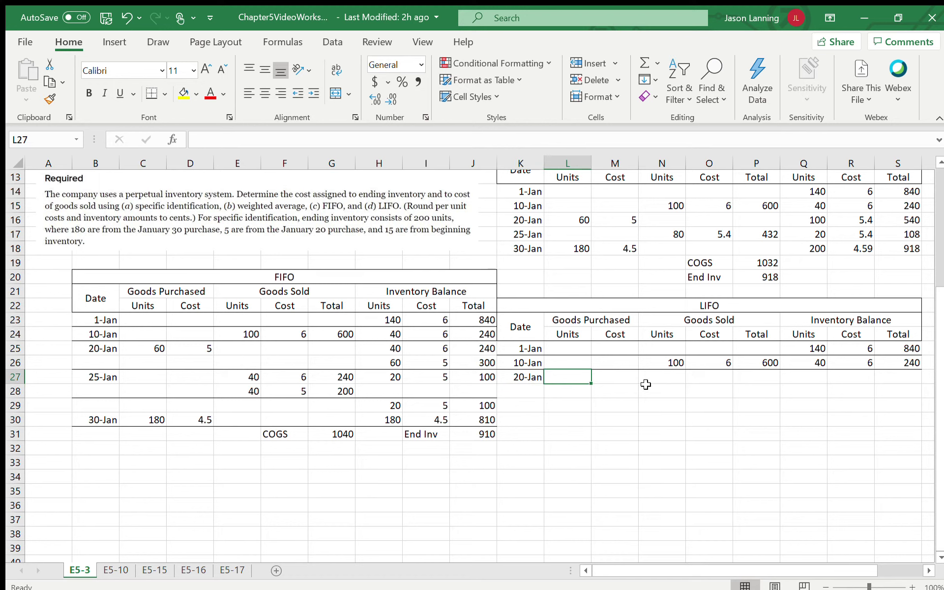
pyautogui.write('60')
pyautogui.click(618, 376)
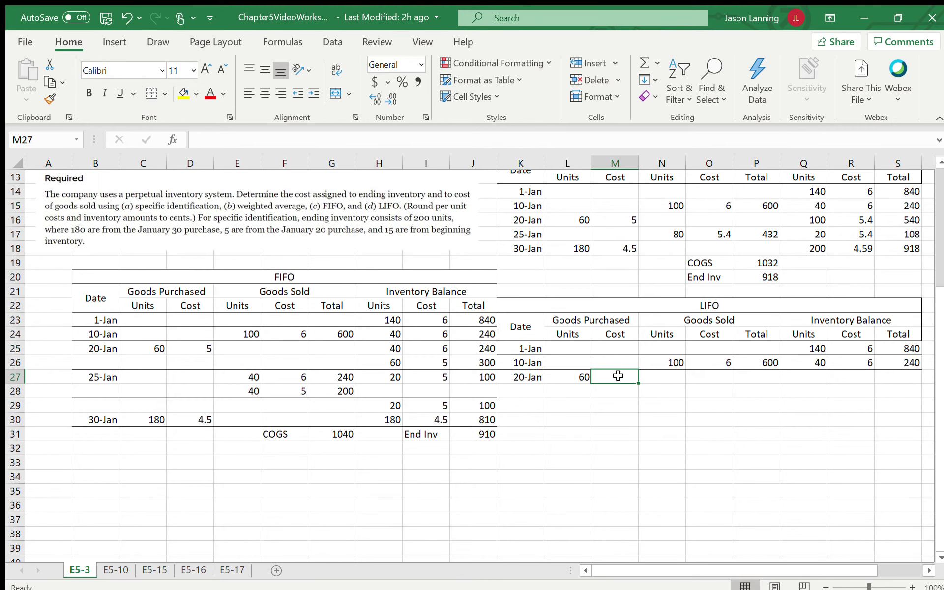
pyautogui.write('5')
pyautogui.click(707, 406)
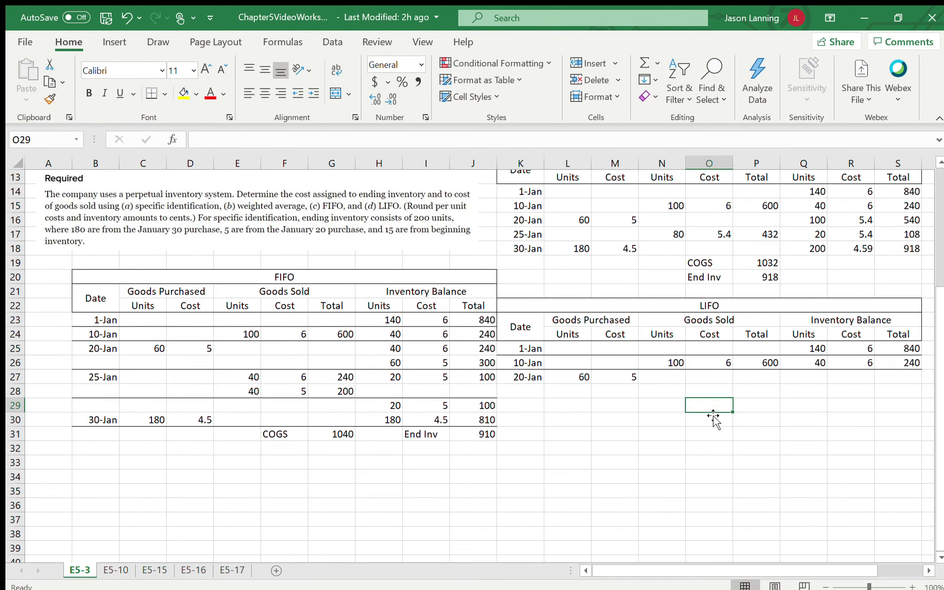
# Step: Enter the January 20 LIFO balance layers, 40 units at 6 in row 27 and 60 units at 5 in row 28
pyautogui.click(797, 376)
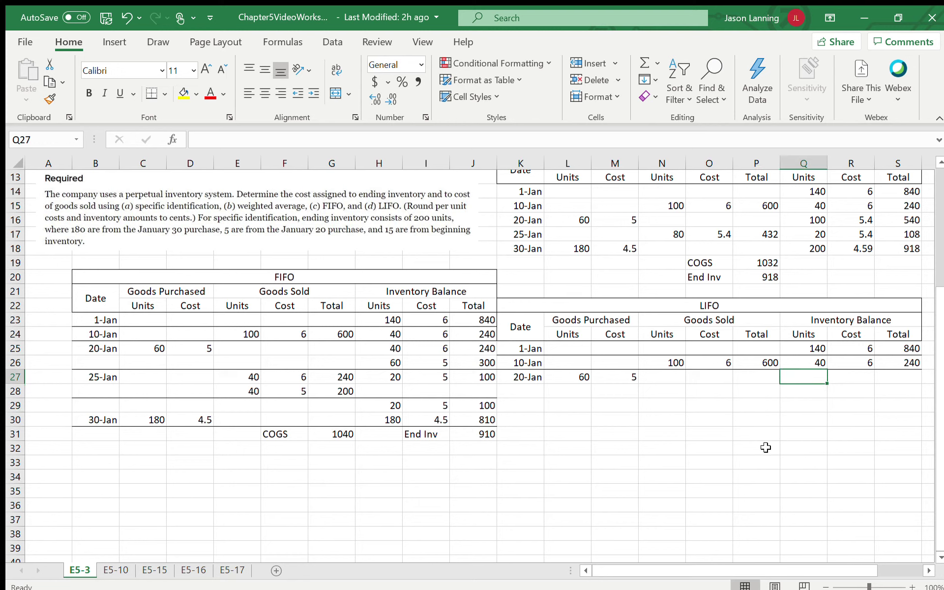
pyautogui.write('40')
pyautogui.press('Tab')
pyautogui.write('6')
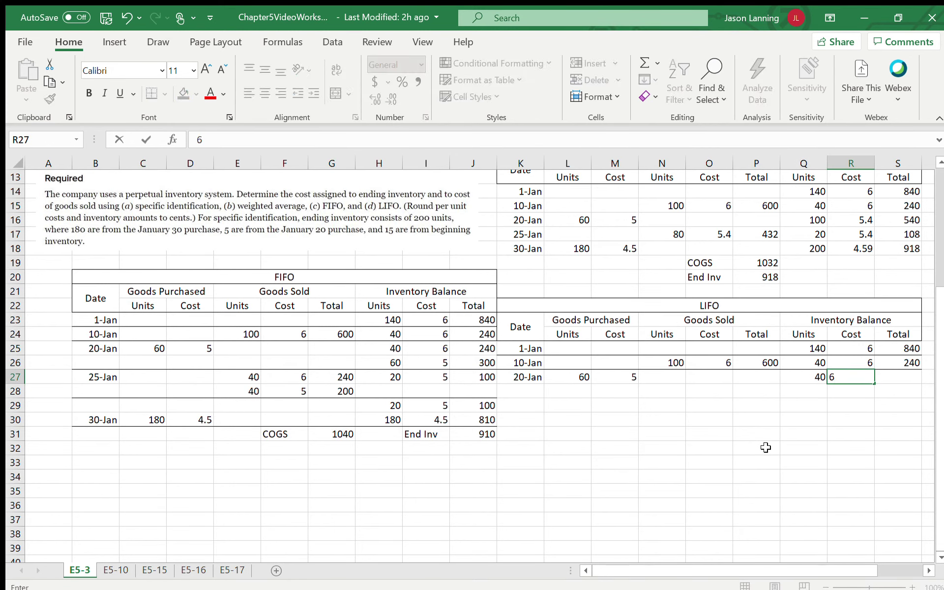
pyautogui.press('Return')
pyautogui.write('6-')
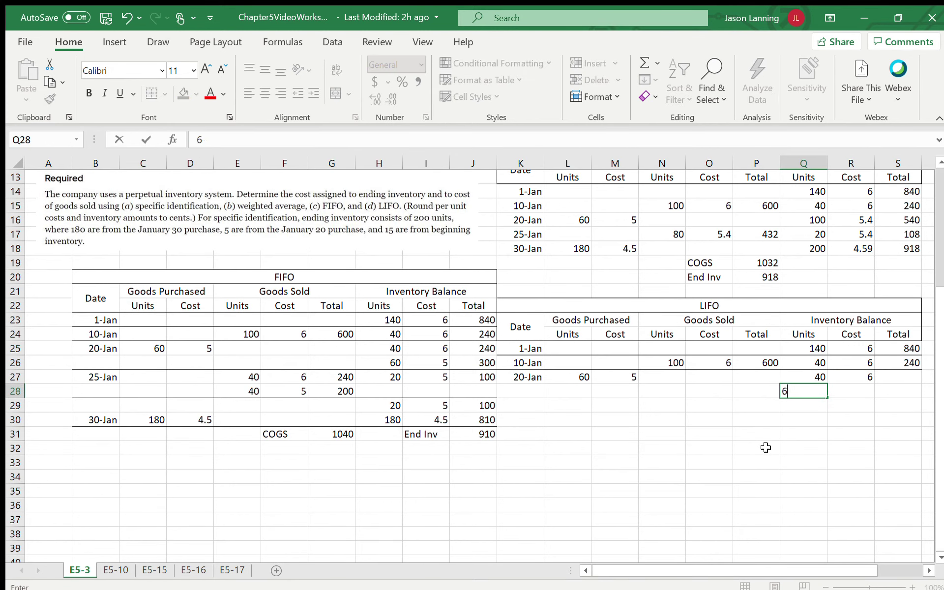
pyautogui.press('Tab')
pyautogui.write('5')
pyautogui.press('Tab')
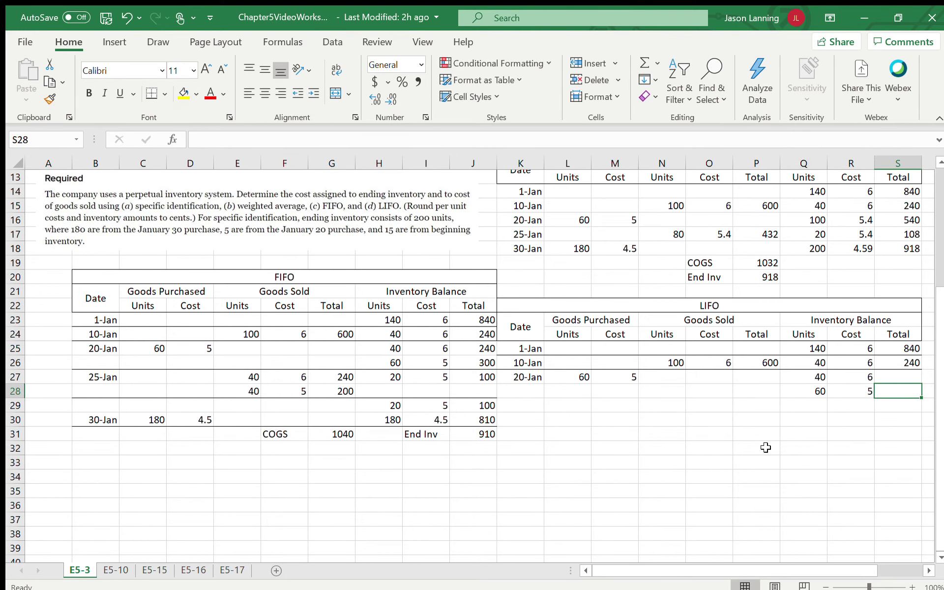
# Step: Enter the January 20 LIFO layer totals, 240 in S27 and 300 in S28, and add a bottom border under K28:S28
pyautogui.press('Up')
pyautogui.write('240')
pyautogui.press('Return')
pyautogui.write('300')
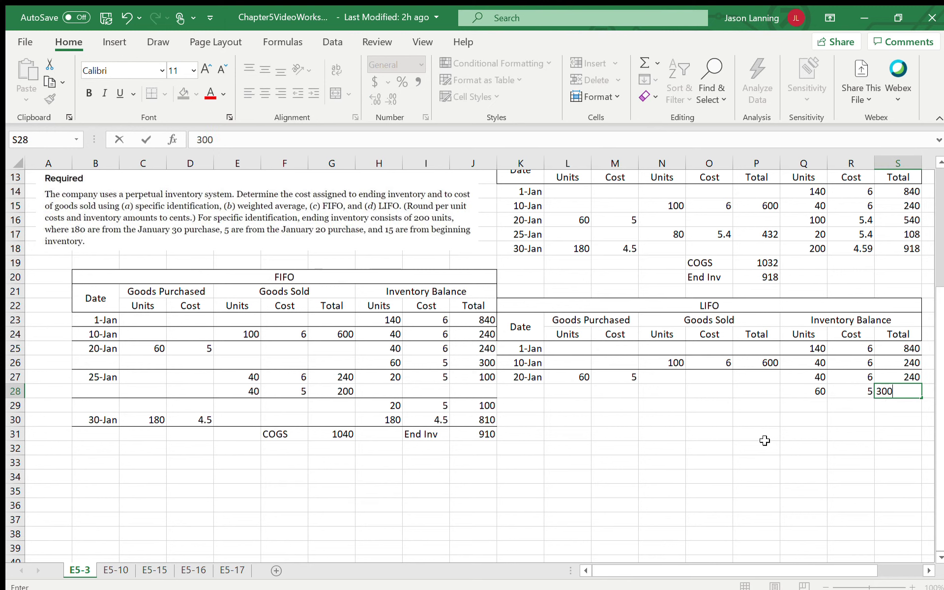
pyautogui.click(765, 441)
pyautogui.moveTo(897, 391); pyautogui.dragTo(524, 394)
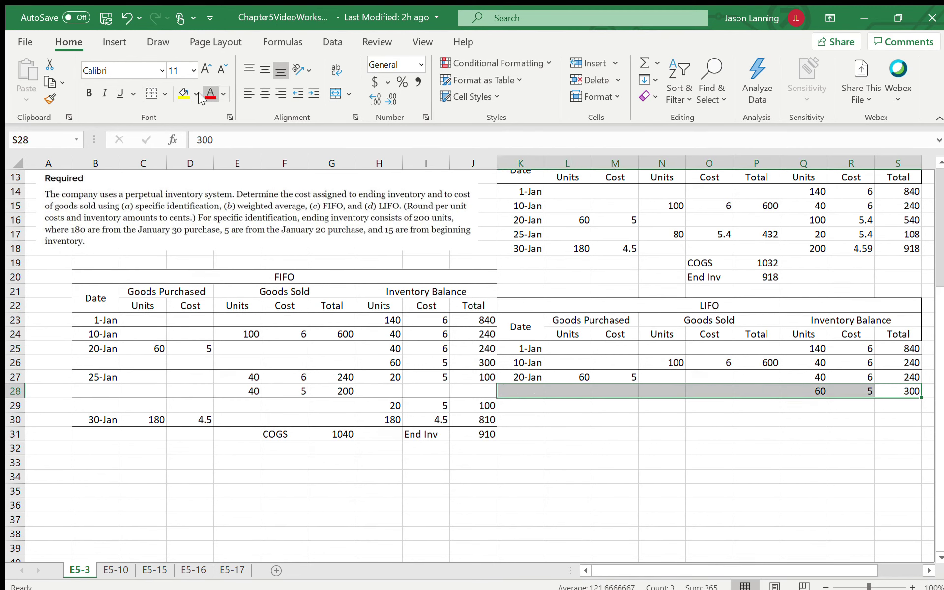
pyautogui.click(152, 93)
# Step: Date the next LIFO transaction row 1/25 in K29
pyautogui.click(526, 411)
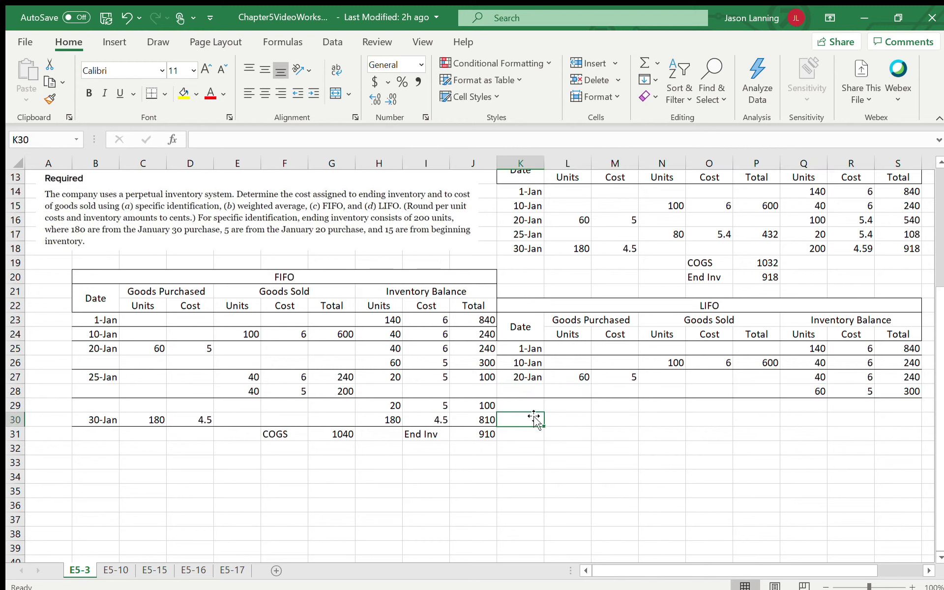
pyautogui.write('1/25')
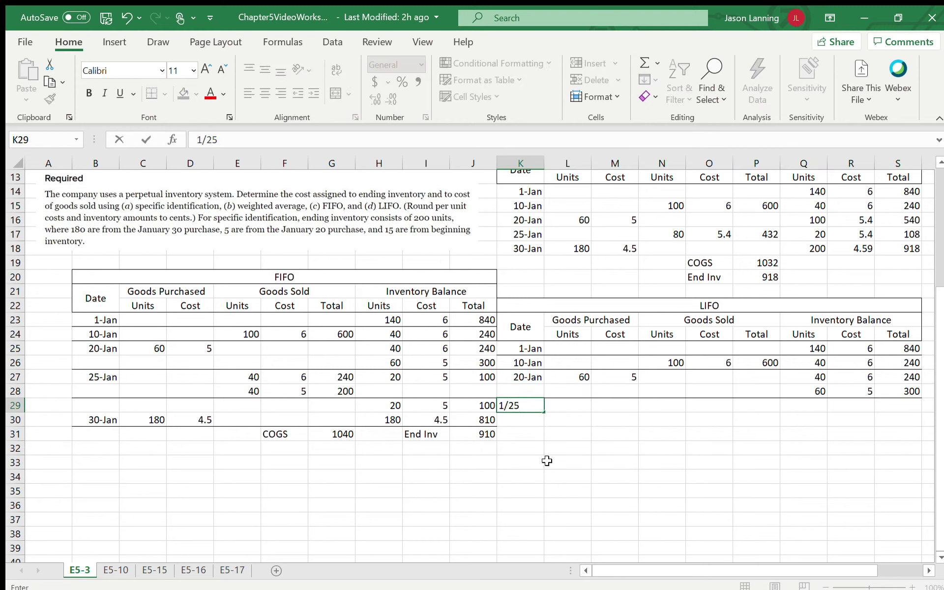
pyautogui.press('Return')
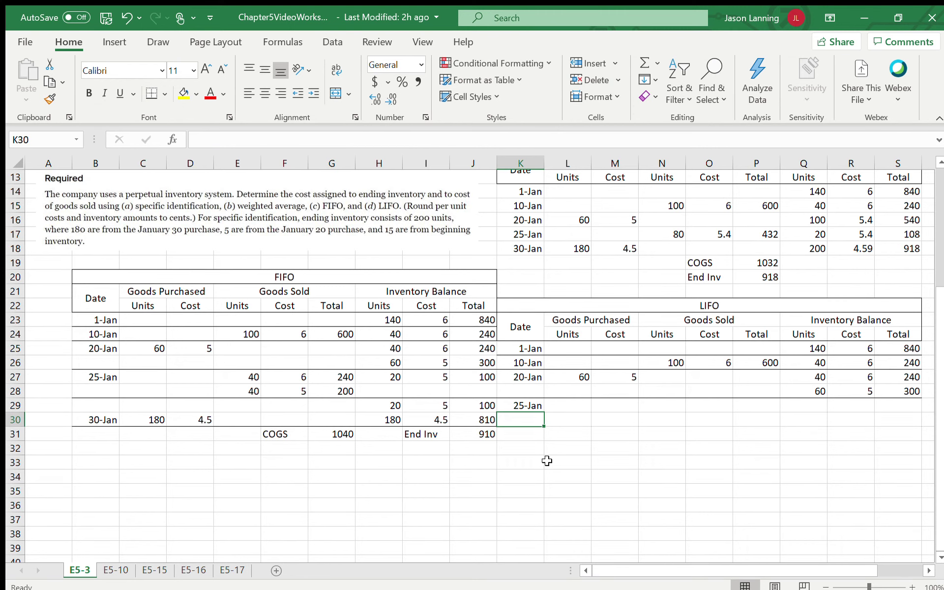
# Step: Enter the January 25 LIFO sale layers, 20 units at 6 in N29:O29 and 60 units at 5 in N30:O30
pyautogui.scroll(2, 452, 335)
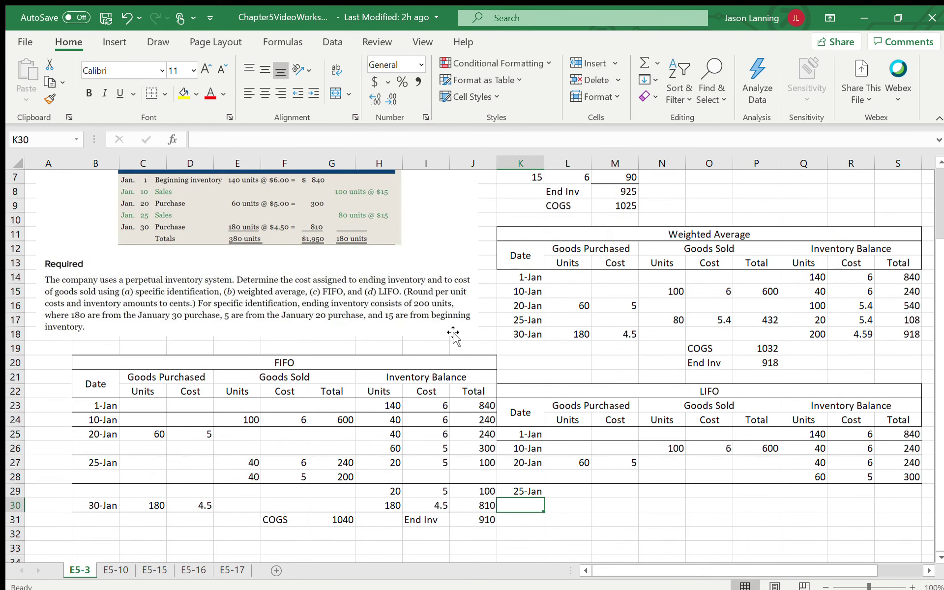
pyautogui.scroll(-2, 452, 334)
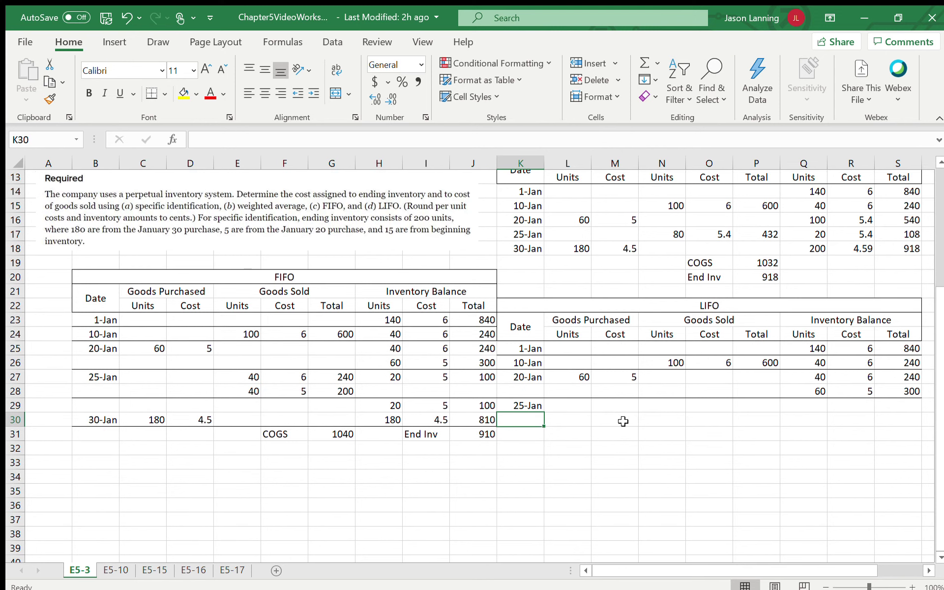
pyautogui.click(668, 405)
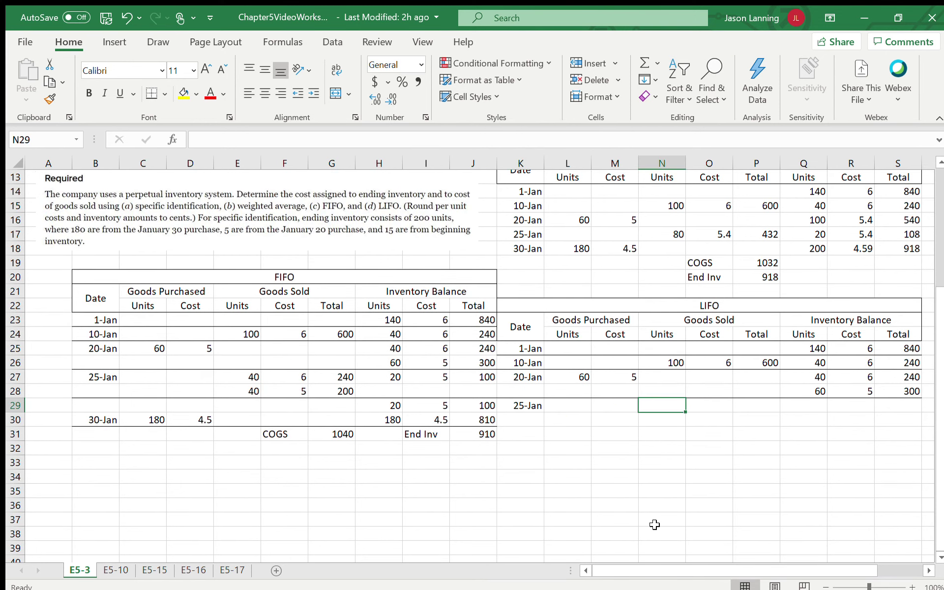
pyautogui.write('80')
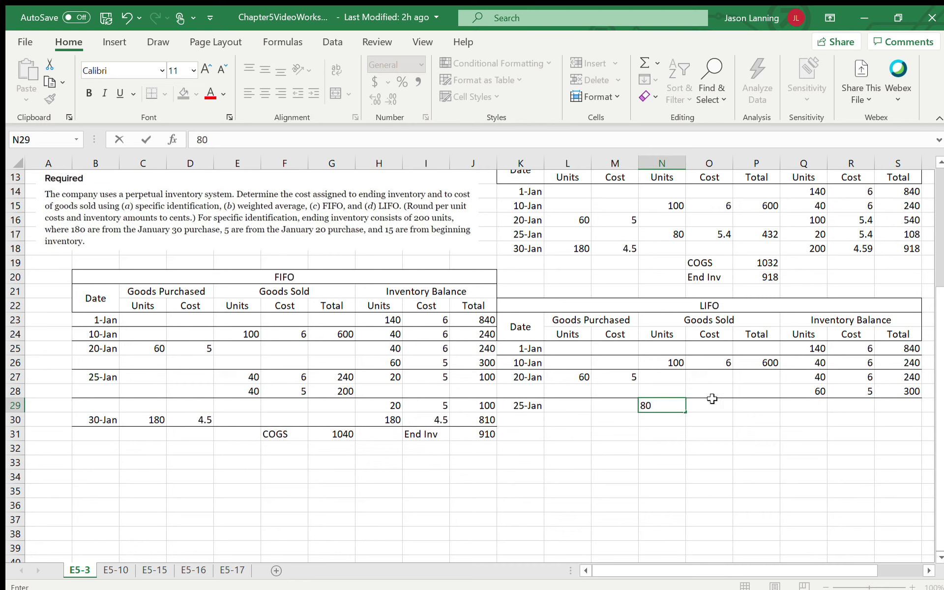
pyautogui.press('BackSpace')
pyautogui.press('BackSpace')
pyautogui.write('20')
pyautogui.press('Tab')
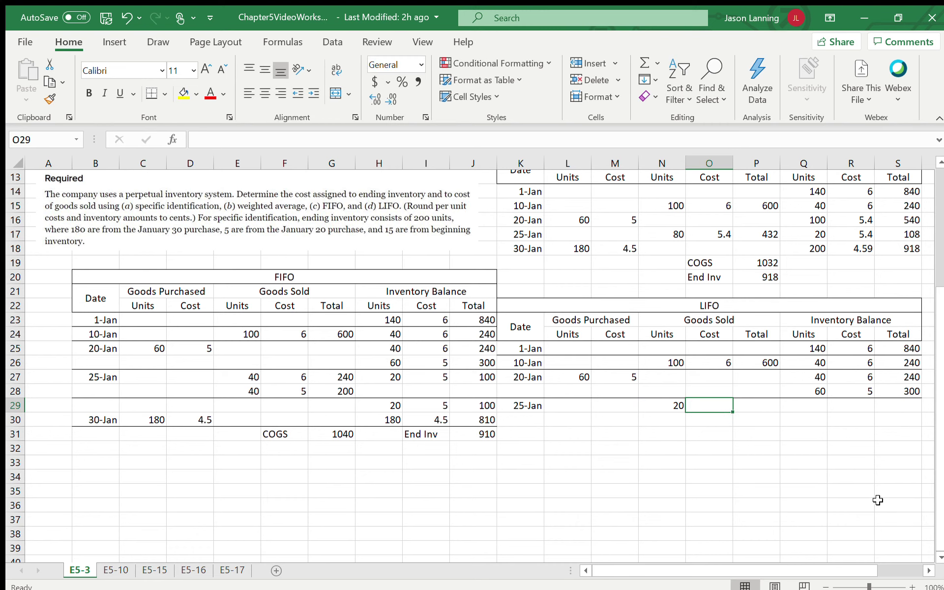
pyautogui.write('6')
pyautogui.press('Return')
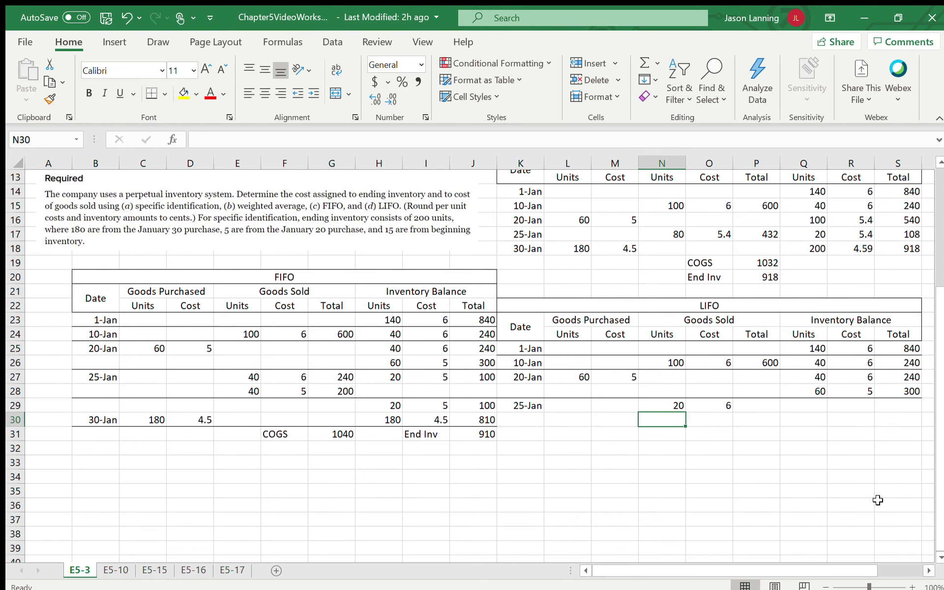
pyautogui.write('60')
pyautogui.press('Tab')
pyautogui.write('5')
pyautogui.press('Tab')
# Step: Enter the January 25 LIFO goods sold totals, 120 in P29 and 300 in P30
pyautogui.press('Up')
pyautogui.write('120')
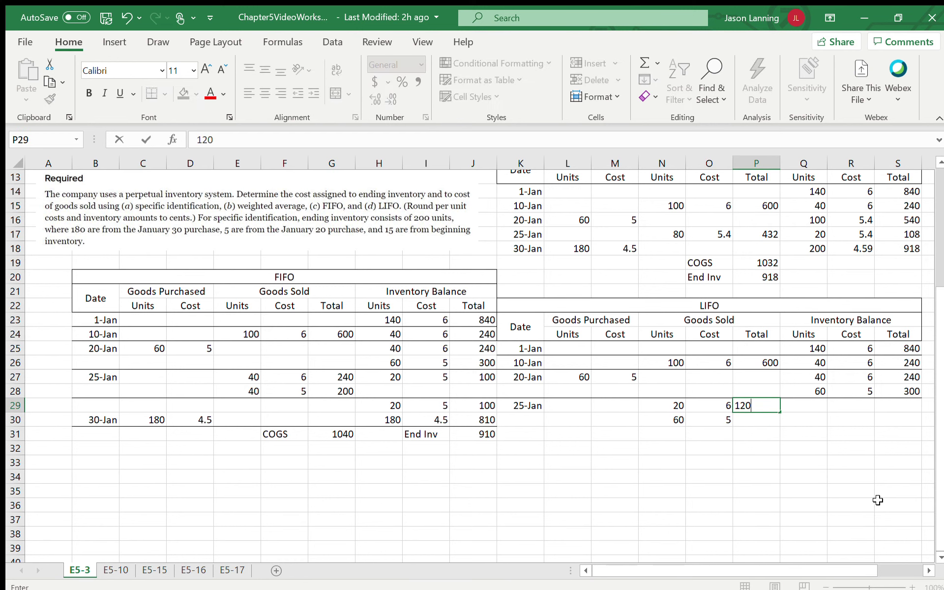
pyautogui.press('Return')
pyautogui.write('300')
pyautogui.press('Return')
# Step: Enter the January 25 LIFO balance of 20 units at 6 totalling 120 in Q29:S29, and add a bottom border under K30:S30
pyautogui.press('Up')
pyautogui.press('Right')
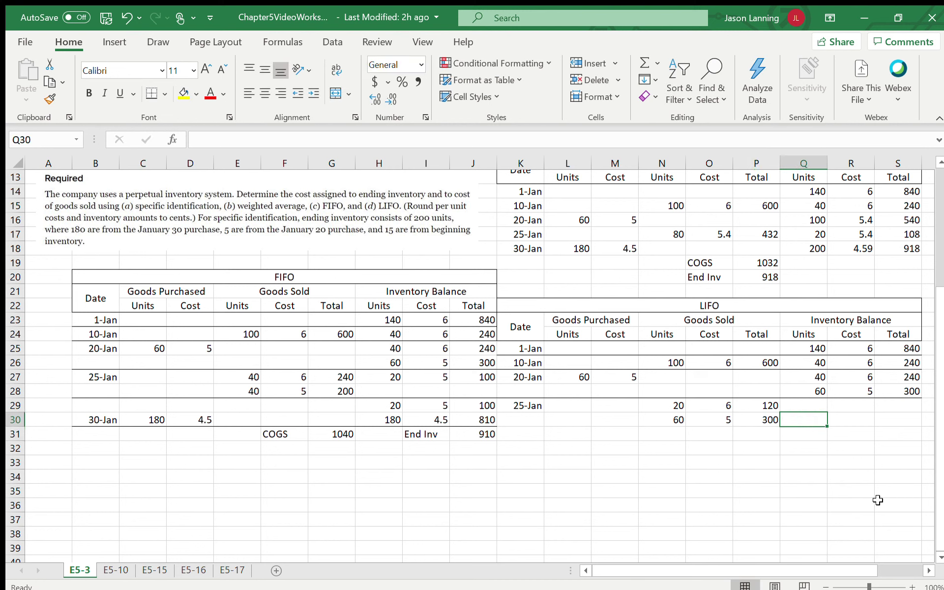
pyautogui.press('Up')
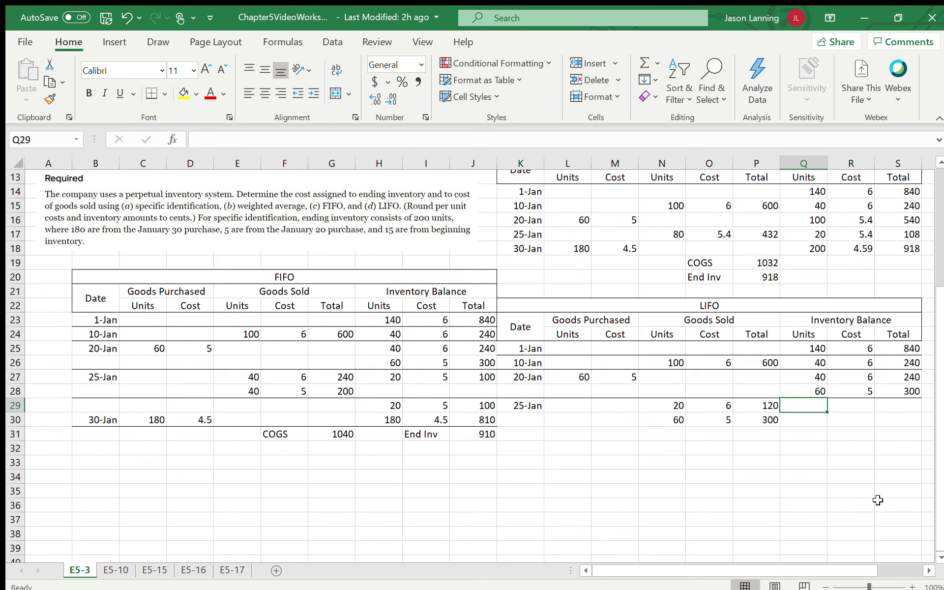
pyautogui.write('20')
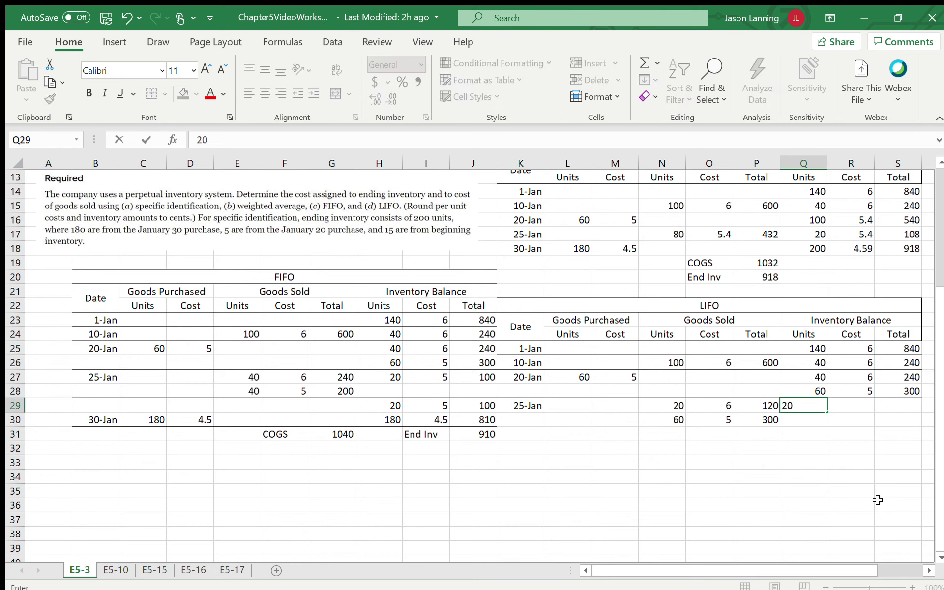
pyautogui.press('Tab')
pyautogui.write('6')
pyautogui.press('Tab')
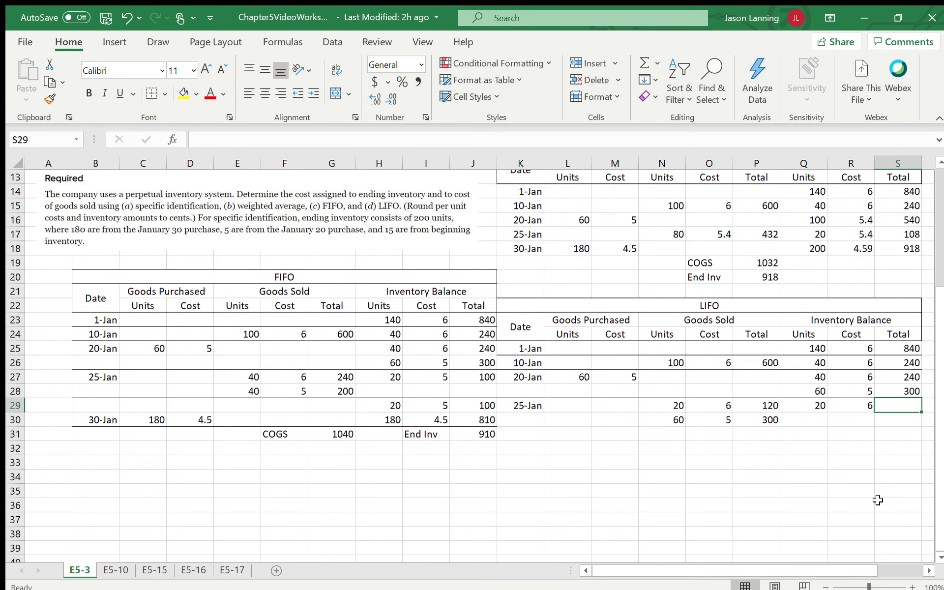
pyautogui.write('120')
pyautogui.press('Return')
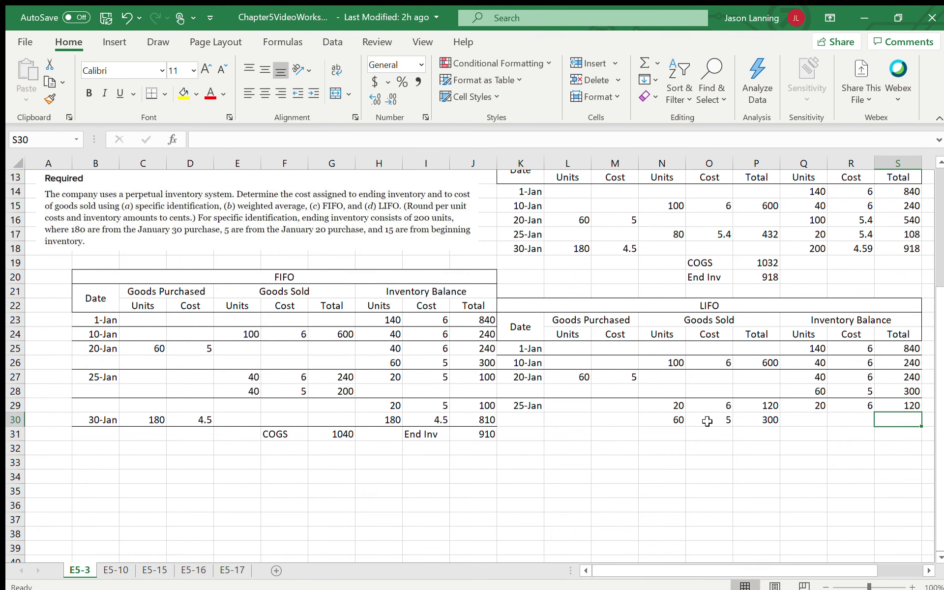
pyautogui.moveTo(522, 421); pyautogui.dragTo(895, 421)
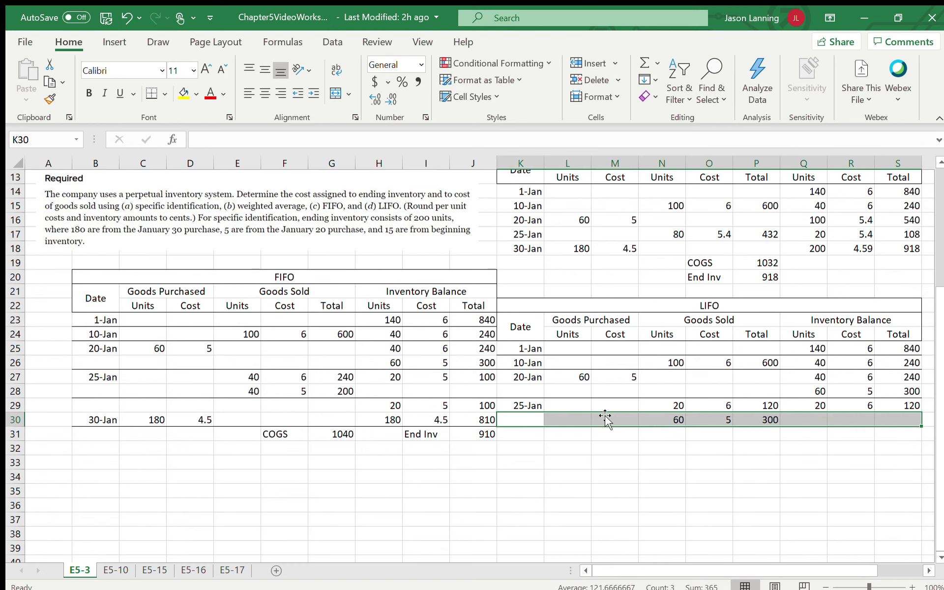
pyautogui.click(615, 448)
# Step: Enter the January 30 LIFO purchase in row 31, dated 1/30 in K31, with 180 units at 4.5 in L31:M31
pyautogui.click(527, 433)
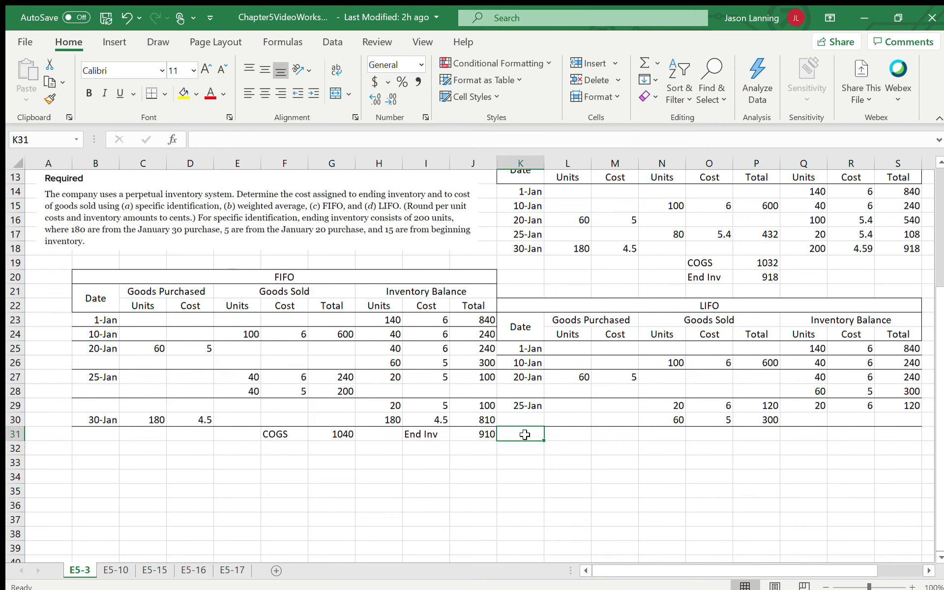
pyautogui.write('1/30')
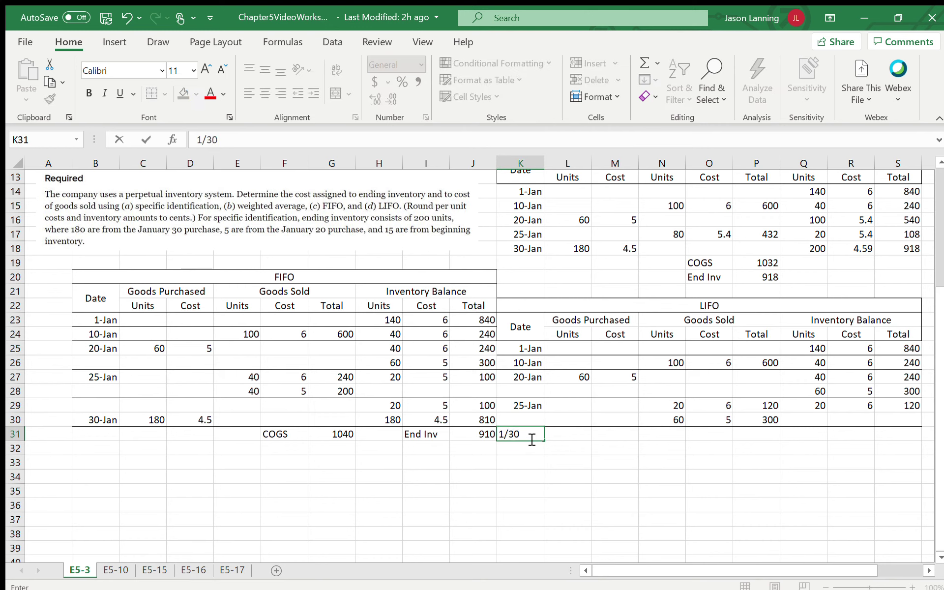
pyautogui.press('Tab')
pyautogui.write('180')
pyautogui.press('Tab')
pyautogui.write('4.5')
pyautogui.press('Tab')
# Step: Enter the January 30 LIFO balance layers, 20 units at 6 in Q31:R31 and 180 units at 4.5 in Q32:R32
pyautogui.press('Tab')
pyautogui.press('Tab')
pyautogui.press('Tab')
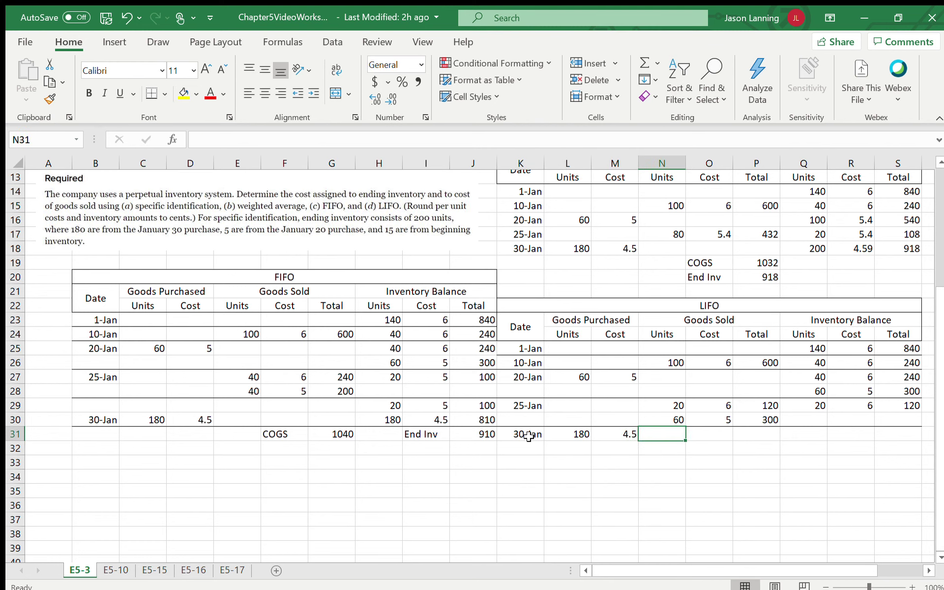
pyautogui.write('20')
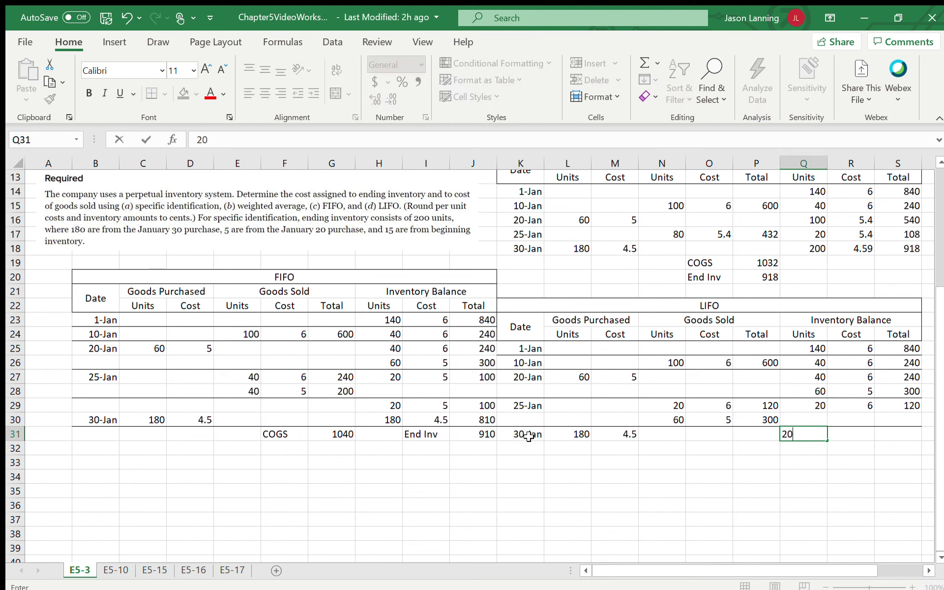
pyautogui.press('Tab')
pyautogui.press('Tab')
pyautogui.hotkey('shift', 'Tab')
pyautogui.write('6')
pyautogui.press('Return')
pyautogui.press('Left')
pyautogui.write('1')
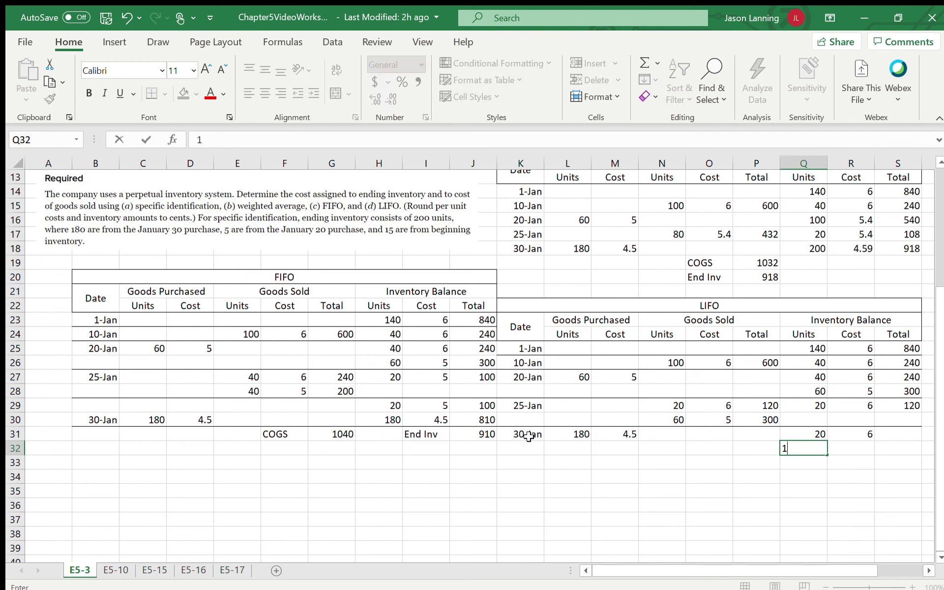
pyautogui.write('80')
pyautogui.press('Tab')
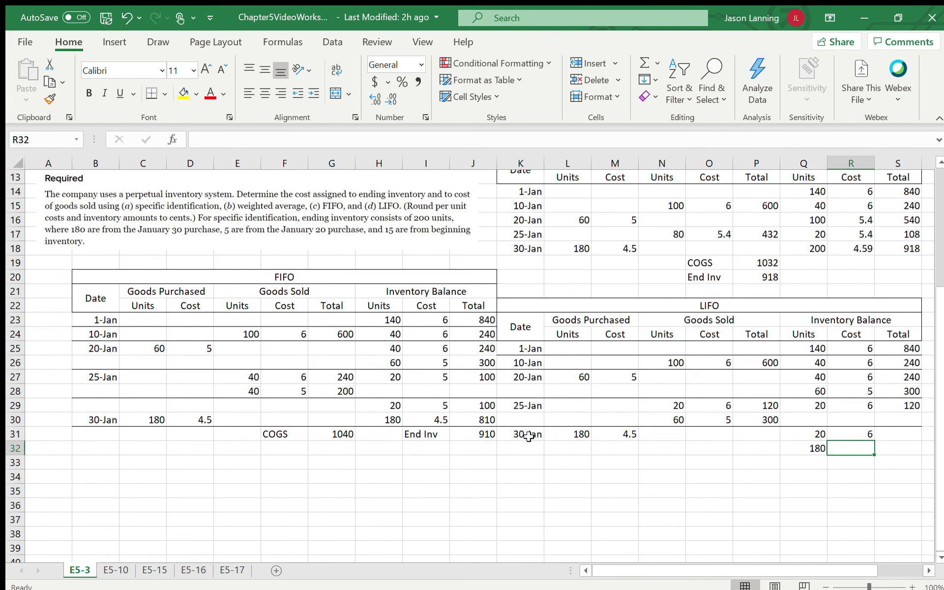
pyautogui.write('4.5')
pyautogui.press('Return')
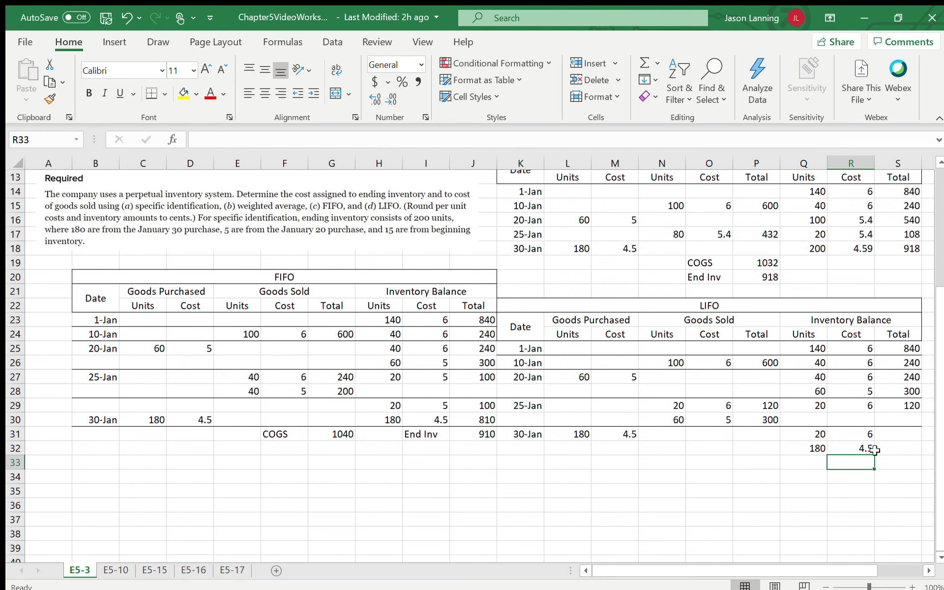
# Step: Enter the January 30 LIFO layer totals, 120 in S31 and 810 in S32, and add a bottom border under K32:S32
pyautogui.click(904, 434)
pyautogui.write('120')
pyautogui.press('Return')
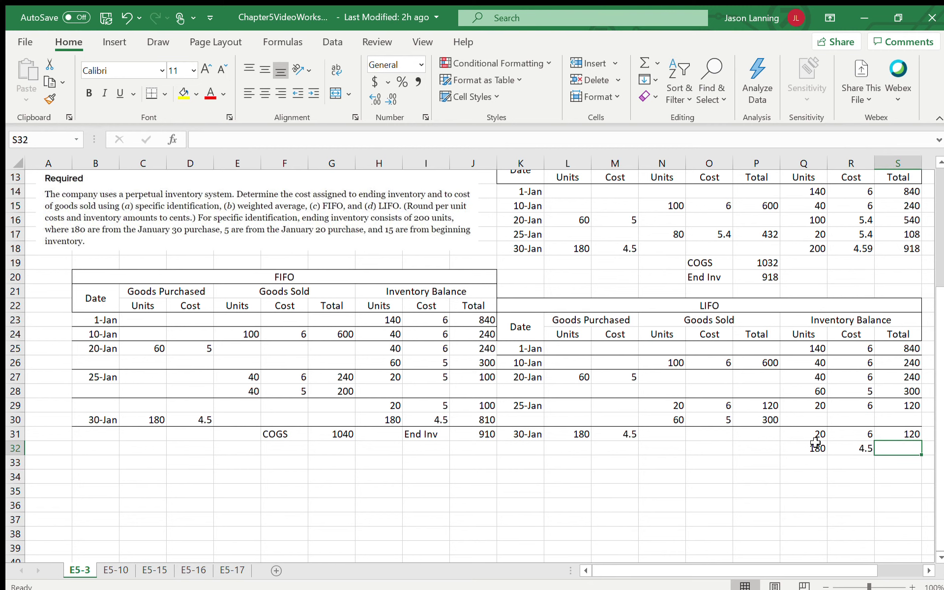
pyautogui.write('8')
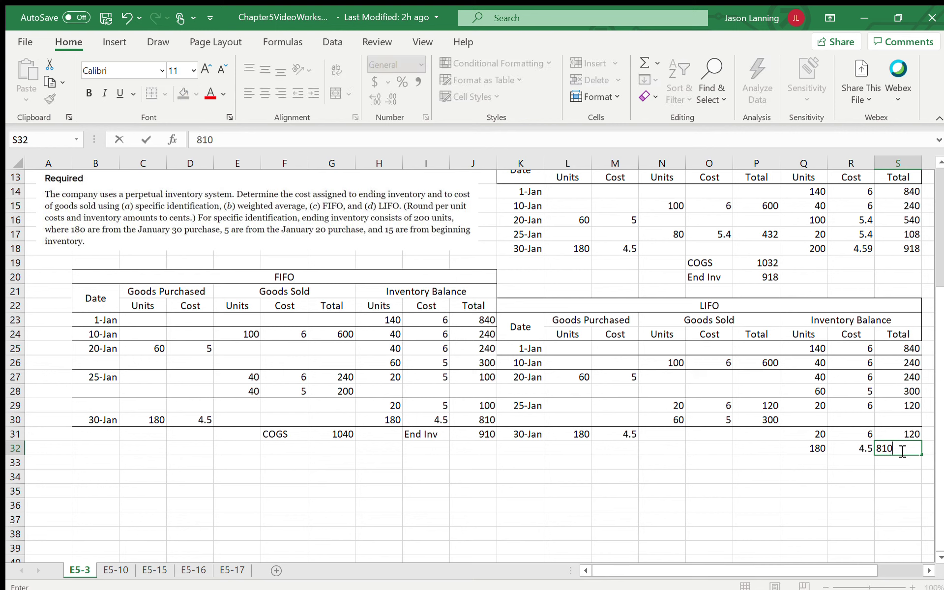
pyautogui.write('10')
pyautogui.press('Return')
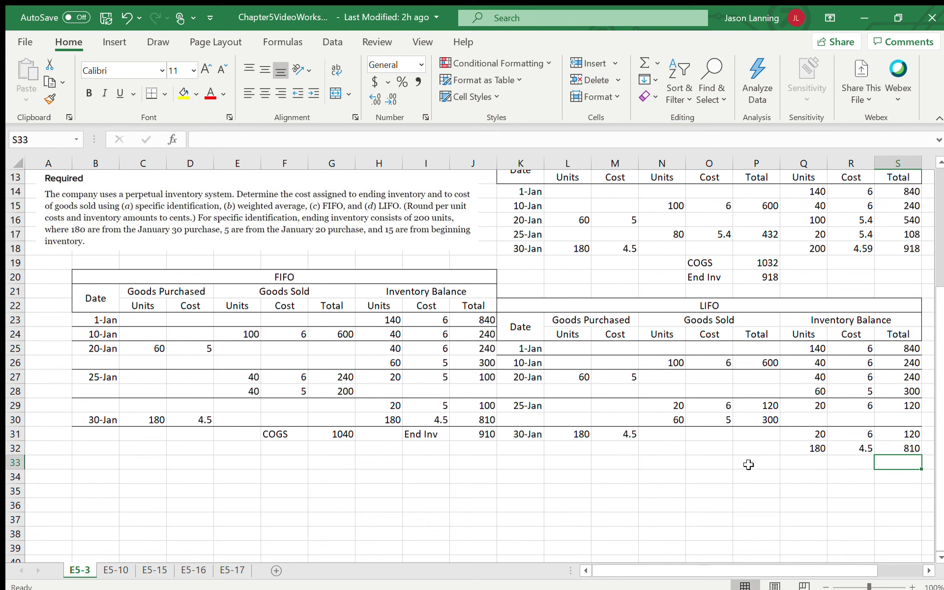
pyautogui.moveTo(525, 449); pyautogui.dragTo(895, 453)
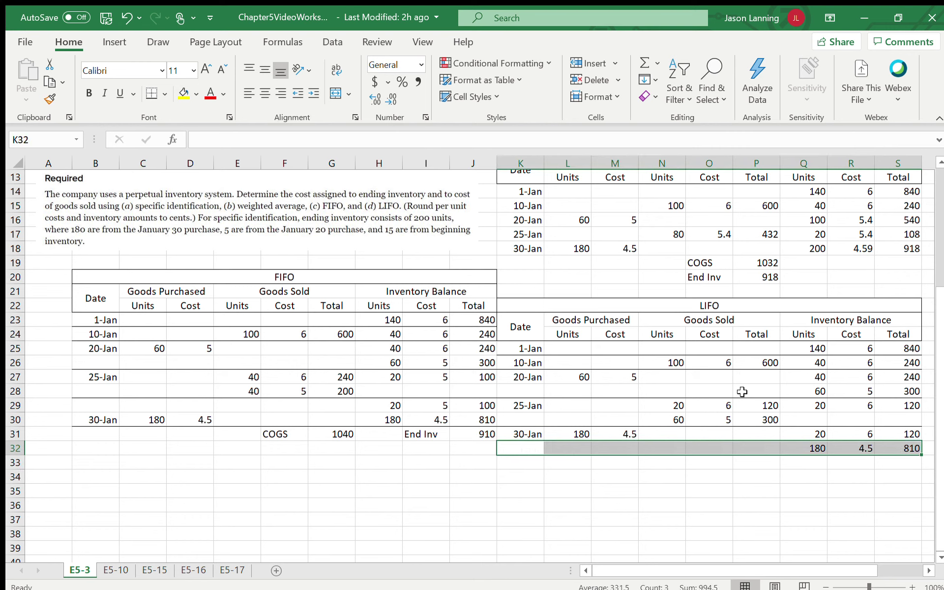
pyautogui.click(813, 503)
pyautogui.click(853, 502)
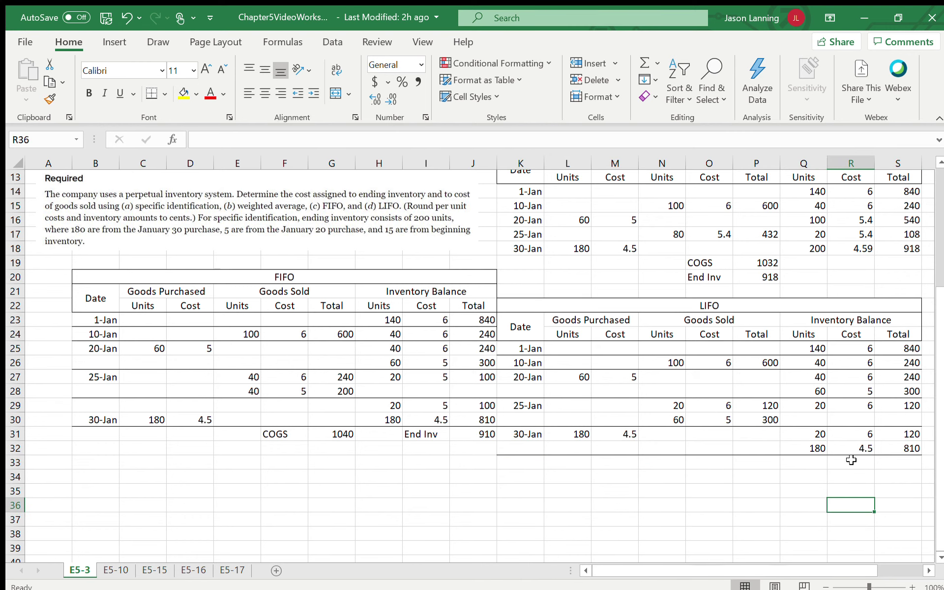
# Step: Label R33 "End Inv" and enter the LIFO ending inventory of 930 in S33
pyautogui.click(856, 464)
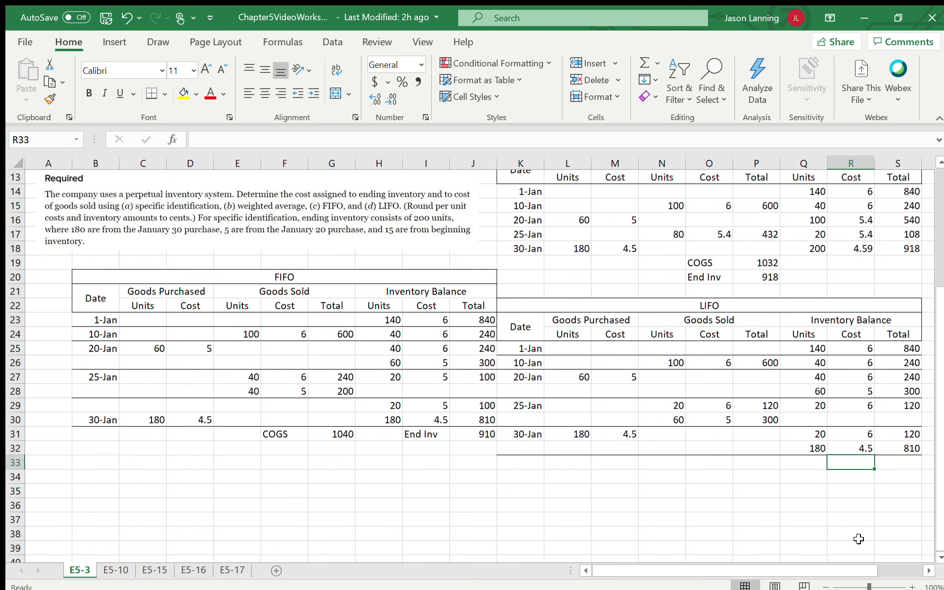
pyautogui.write('End Inv')
pyautogui.press('Tab')
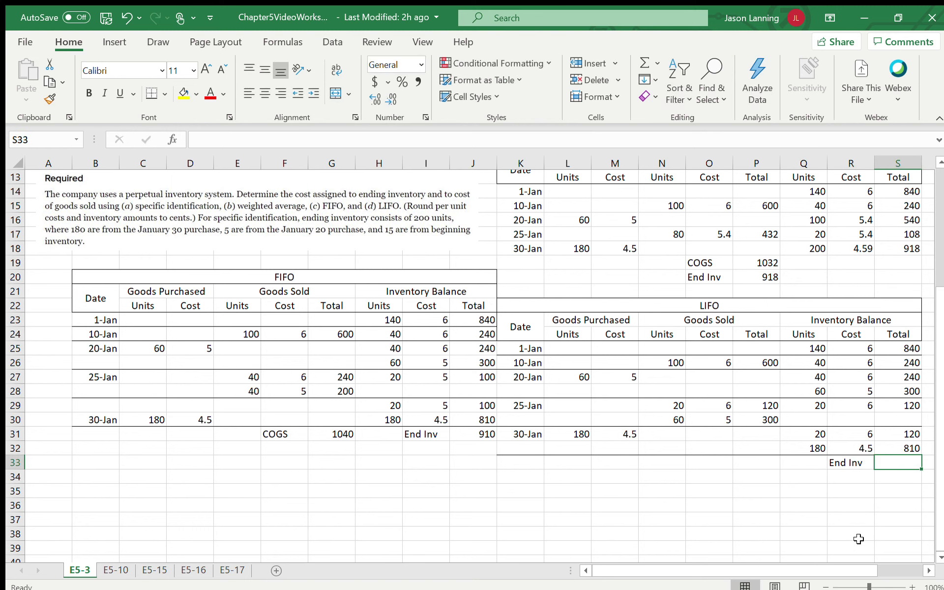
pyautogui.write('930')
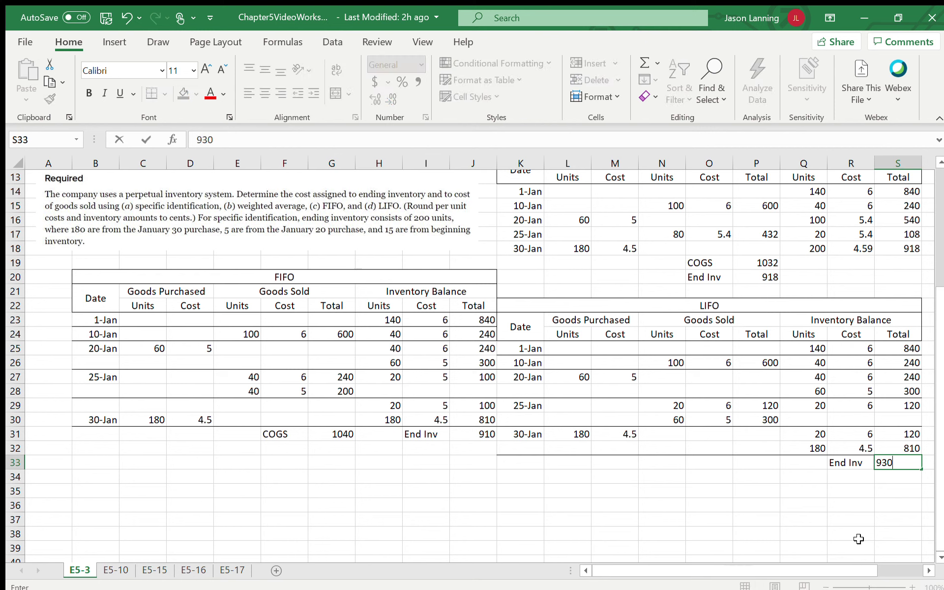
pyautogui.press('Return')
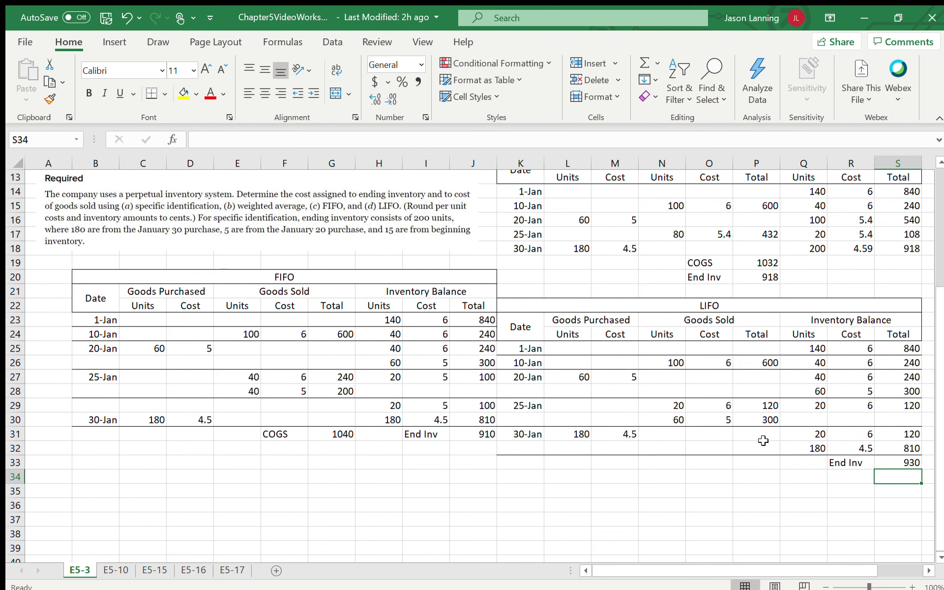
# Step: Label O33 "COGS" below the LIFO goods sold columns
pyautogui.click(757, 462)
pyautogui.click(716, 459)
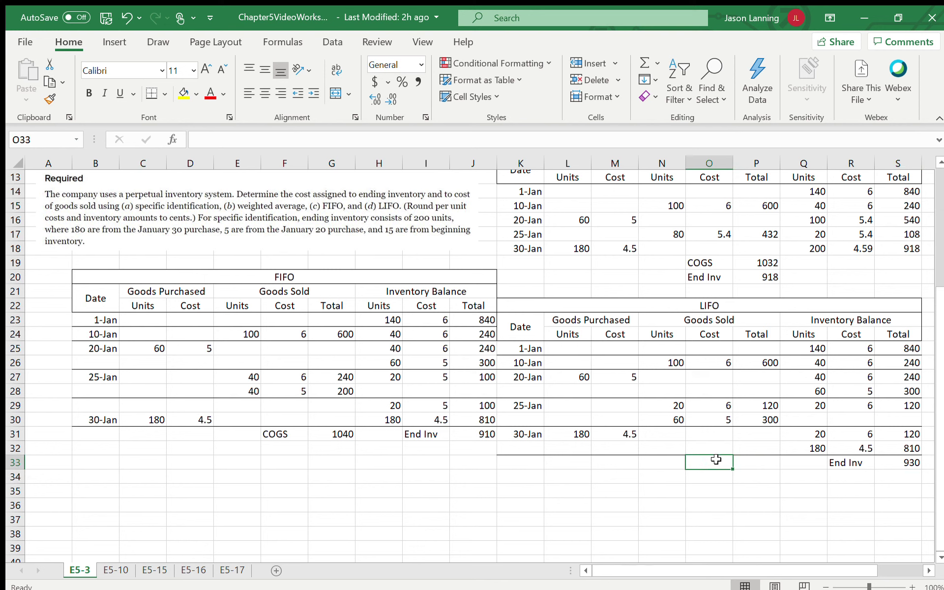
pyautogui.write('COIGS')
pyautogui.press('BackSpace')
pyautogui.press('BackSpace')
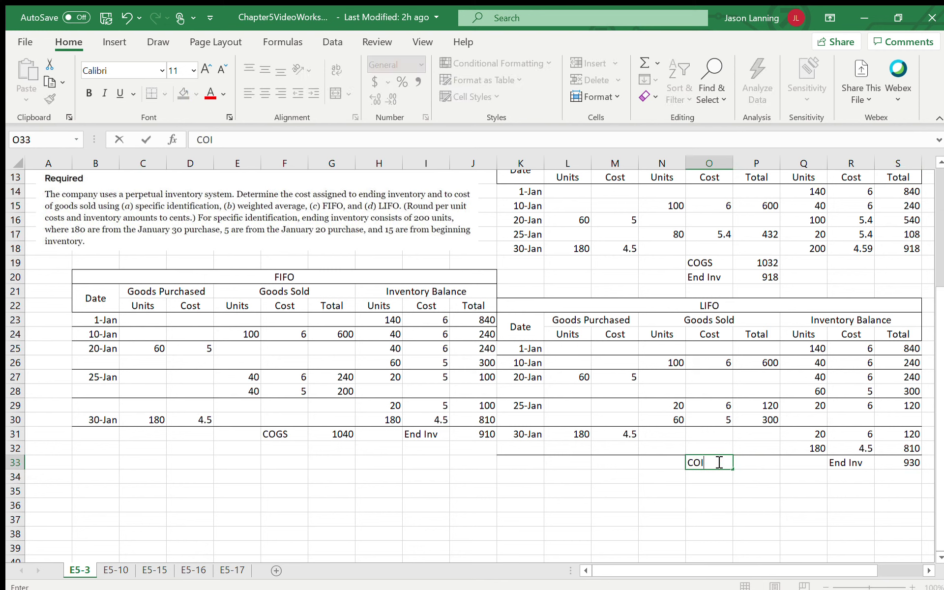
pyautogui.press('Tab')
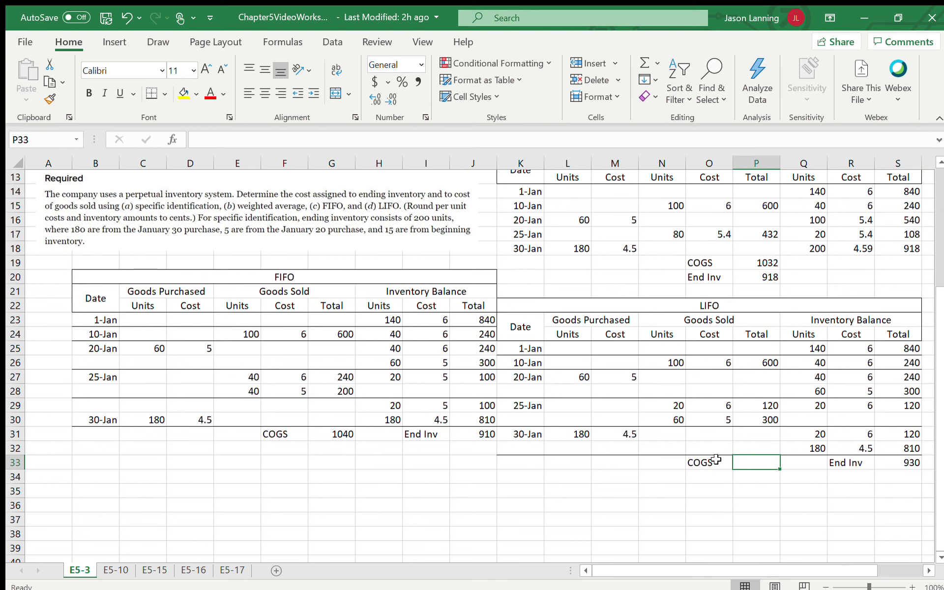
# Step: Calculate the LIFO cost of goods sold in P33 by adding the goods sold totals in P26, P29 and P30
pyautogui.write('=')
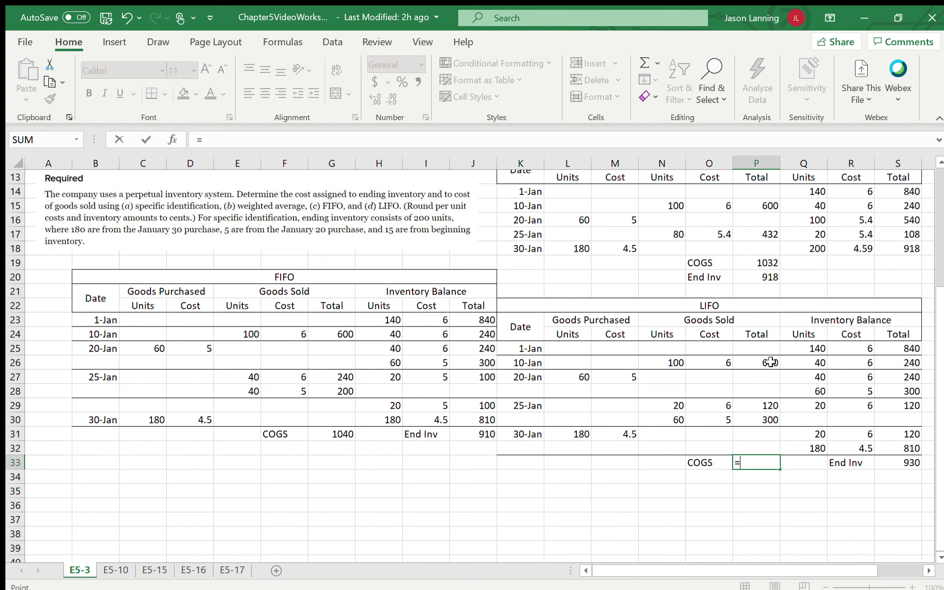
pyautogui.click(770, 362)
pyautogui.write('+')
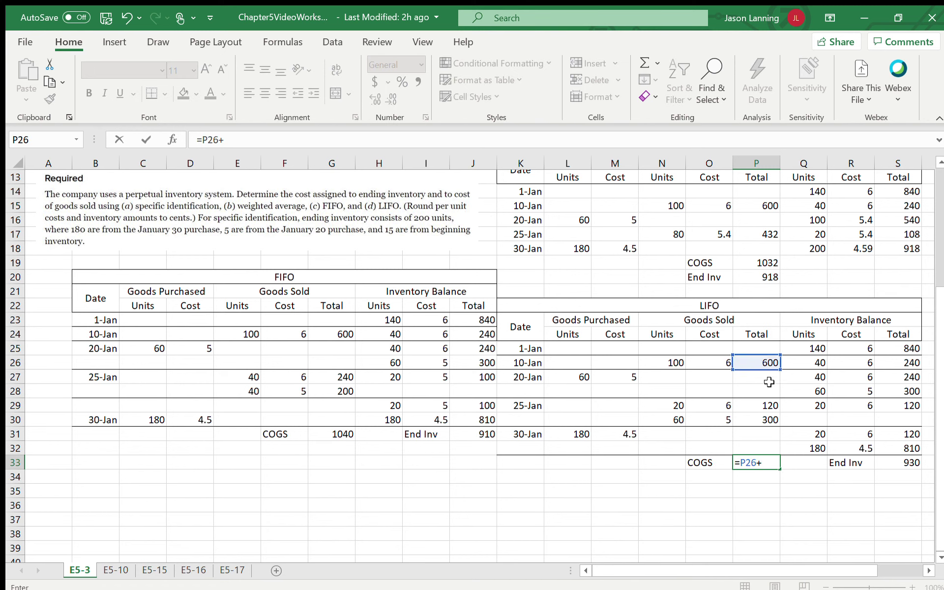
pyautogui.click(758, 406)
pyautogui.write('+')
pyautogui.scroll(1, 759, 406)
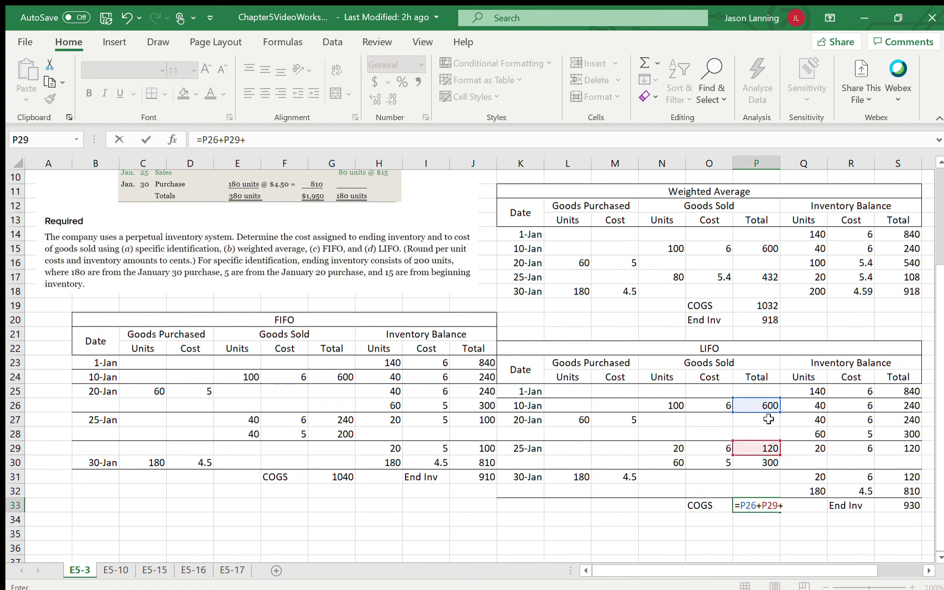
pyautogui.click(753, 461)
pyautogui.press('Return')
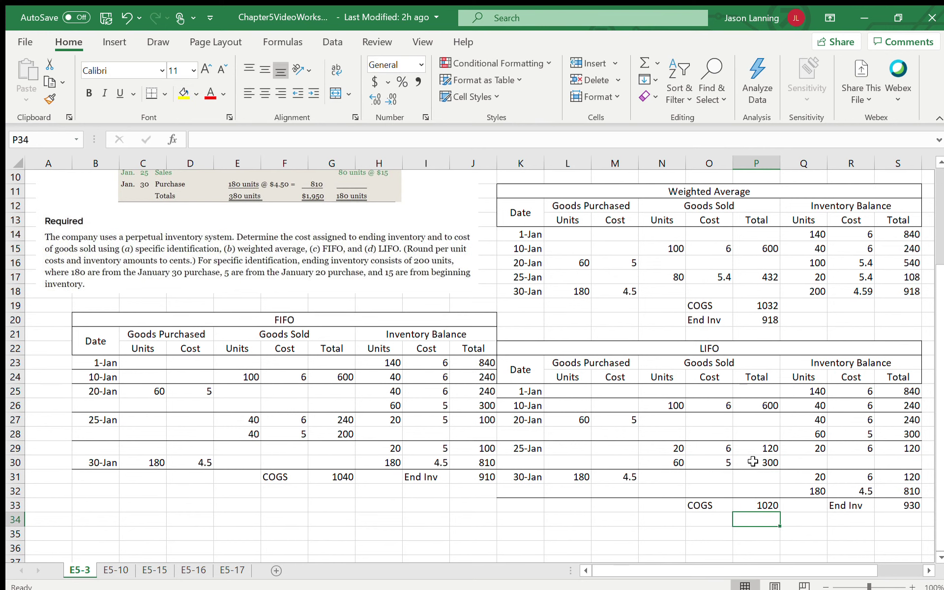
# Step: Compare the COGS and ending inventory results across the specific identification, weighted average, FIFO and LIFO tables
pyautogui.scroll(-2, 662, 459)
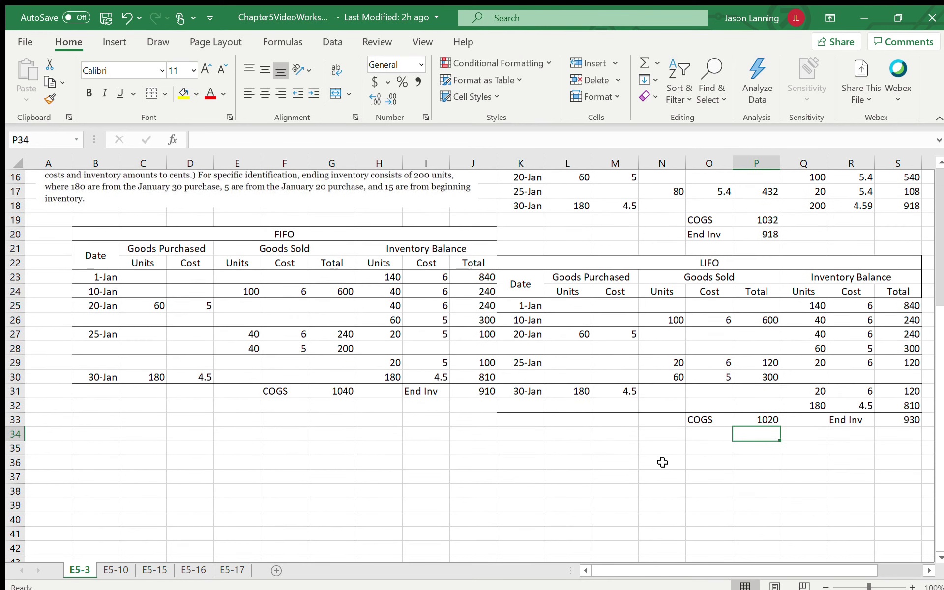
pyautogui.scroll(1, 450, 392)
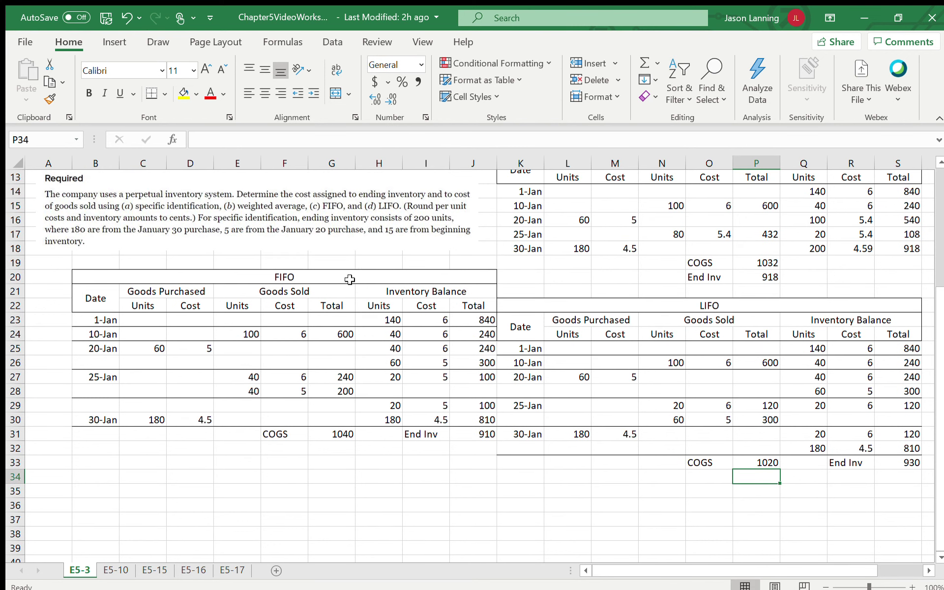
pyautogui.scroll(3, 349, 279)
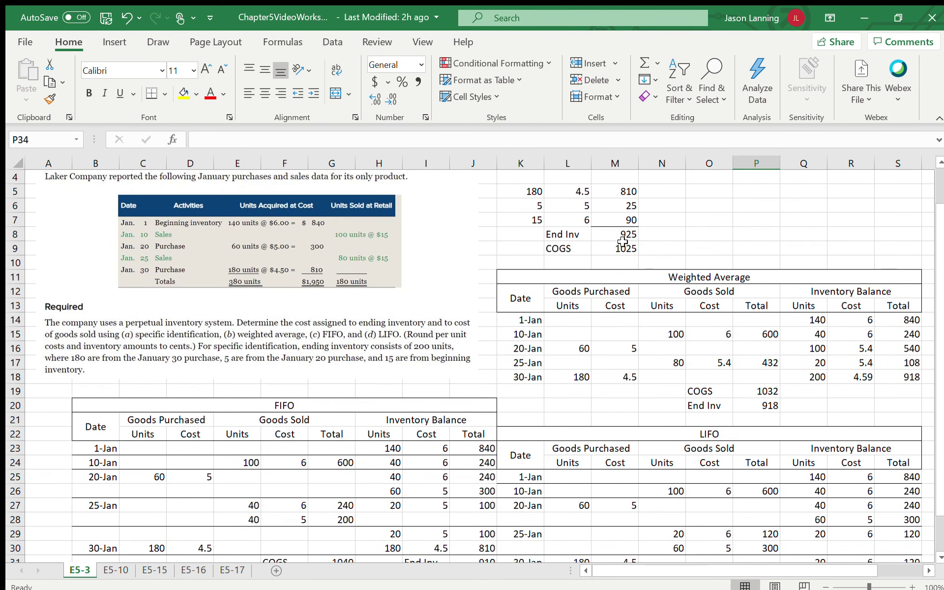
pyautogui.scroll(1, 622, 241)
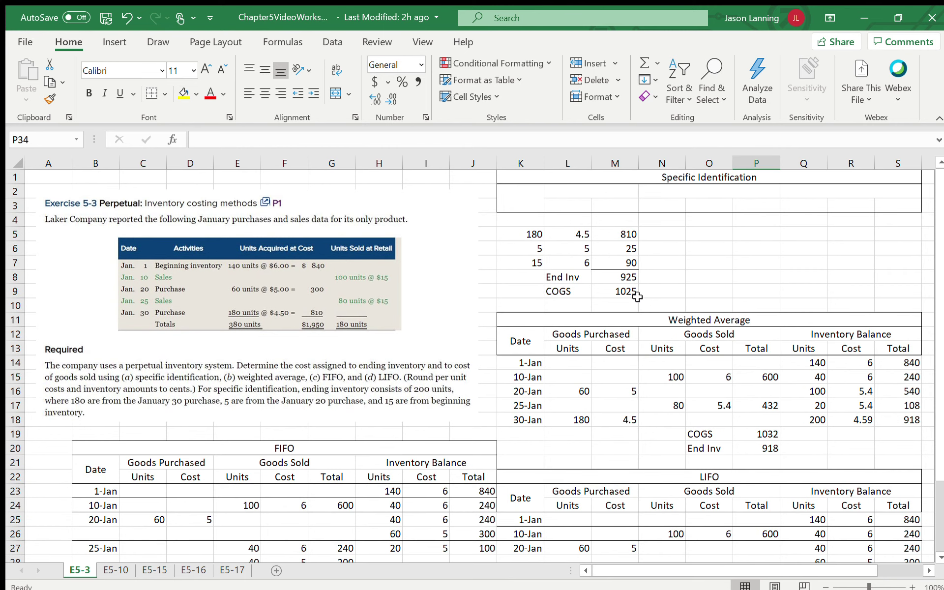
pyautogui.scroll(-4, 766, 437)
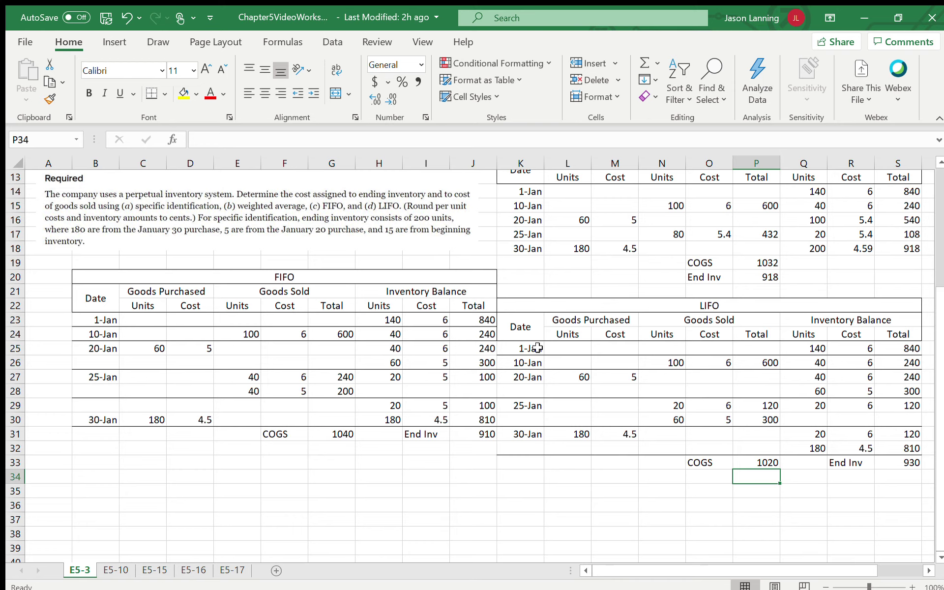
pyautogui.scroll(4, 537, 348)
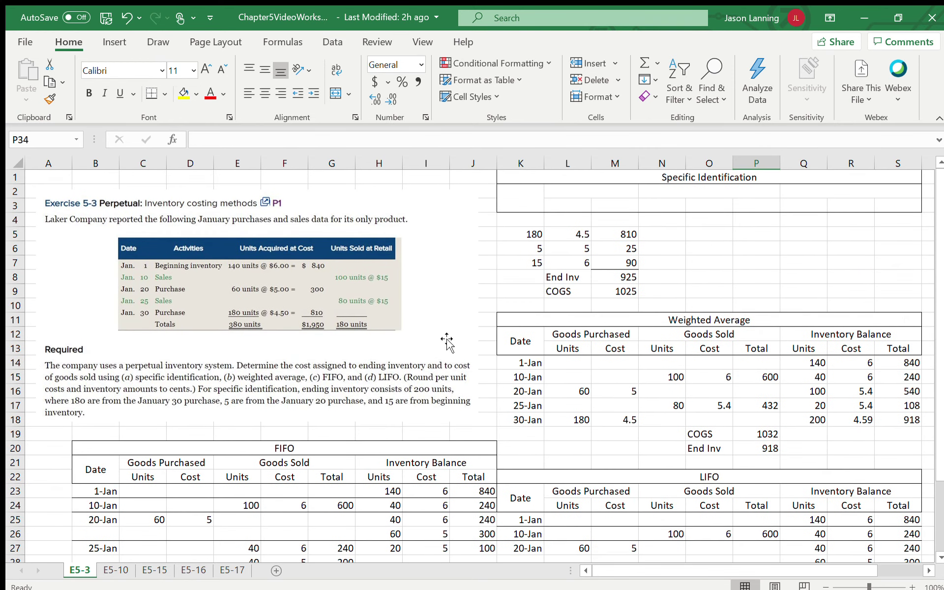
pyautogui.scroll(-2, 448, 339)
pyautogui.scroll(-1, 447, 339)
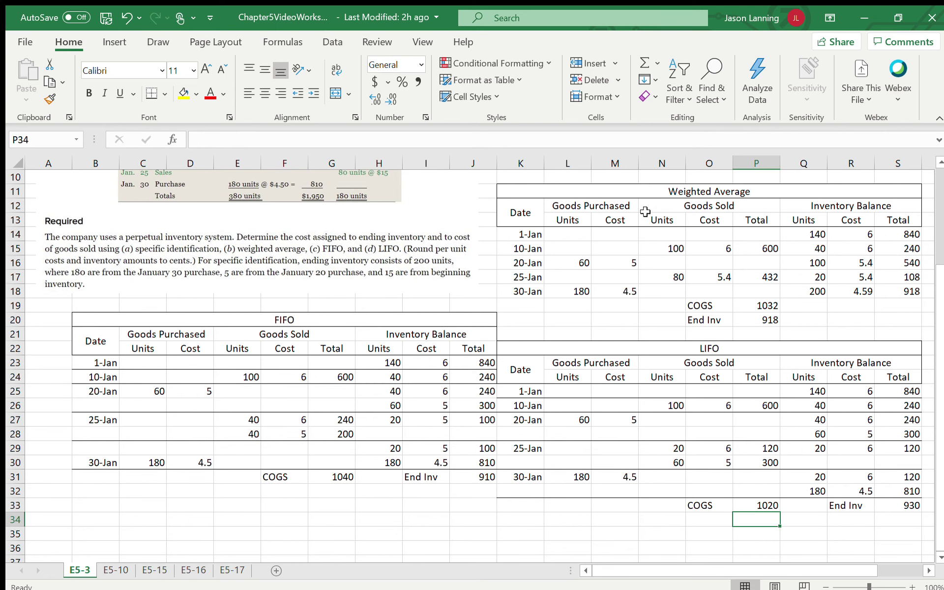
pyautogui.click(115, 570)
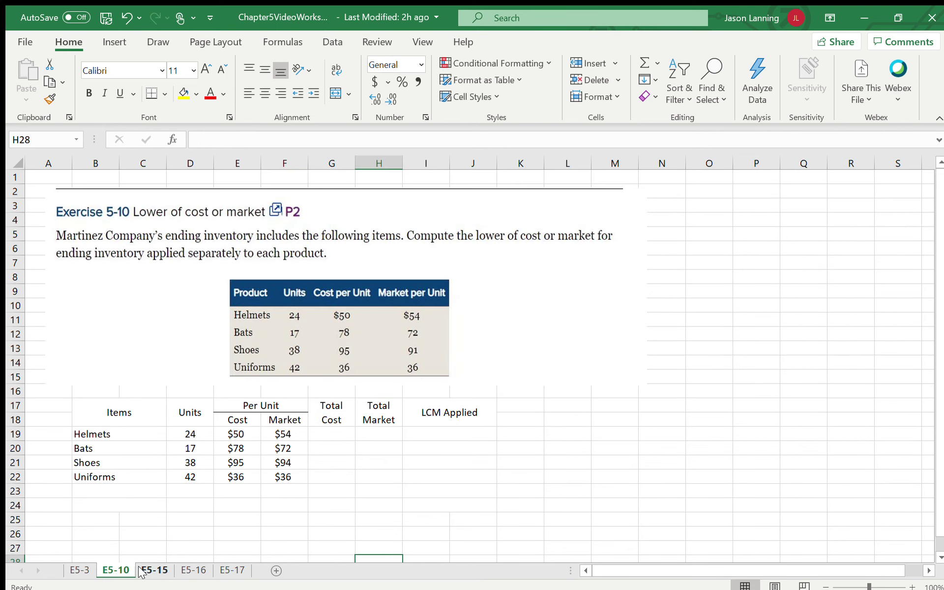
pyautogui.click(150, 571)
pyautogui.click(112, 570)
pyautogui.click(78, 570)
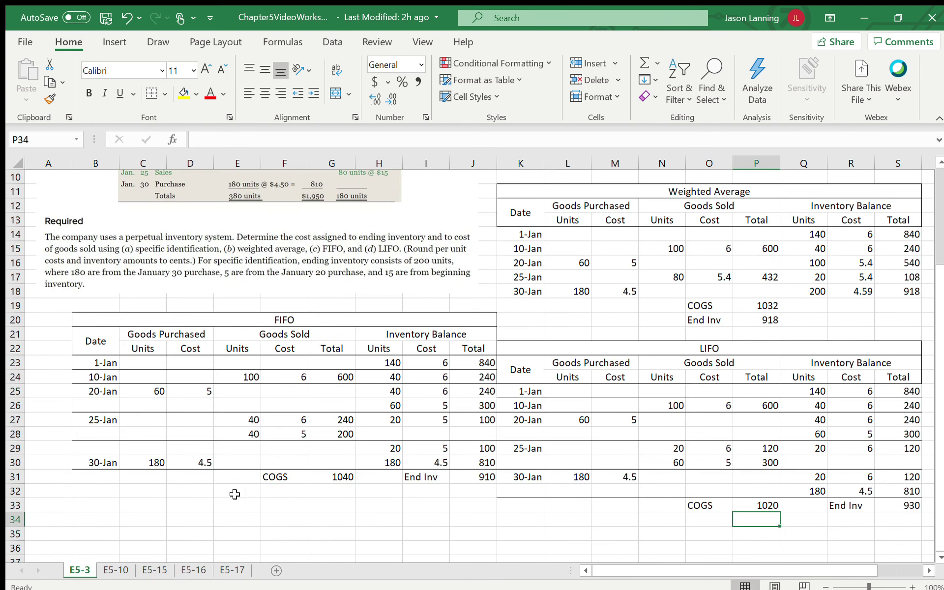